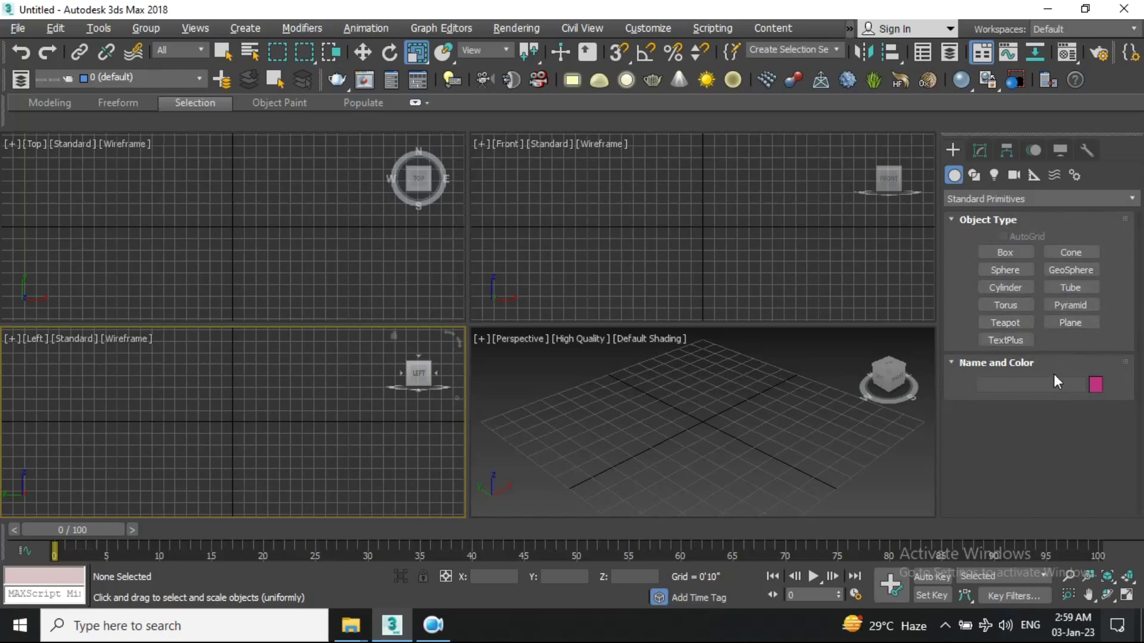
Draw a tall box, Box001, in the Perspective viewport
left_click(1018, 251)
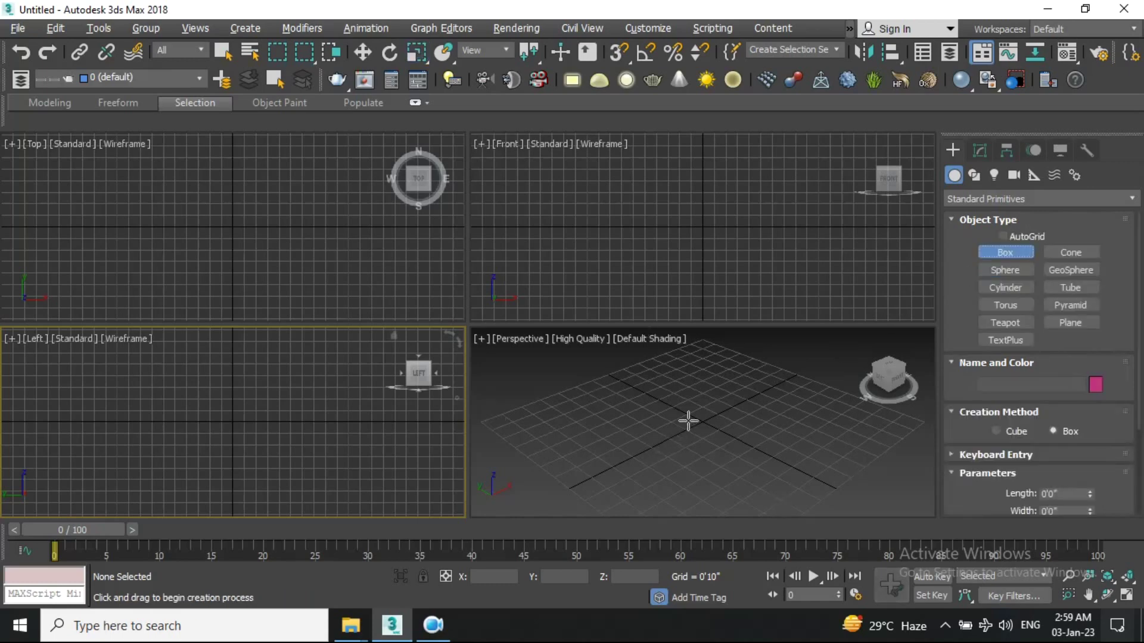
left_click_drag(700, 411, 679, 452)
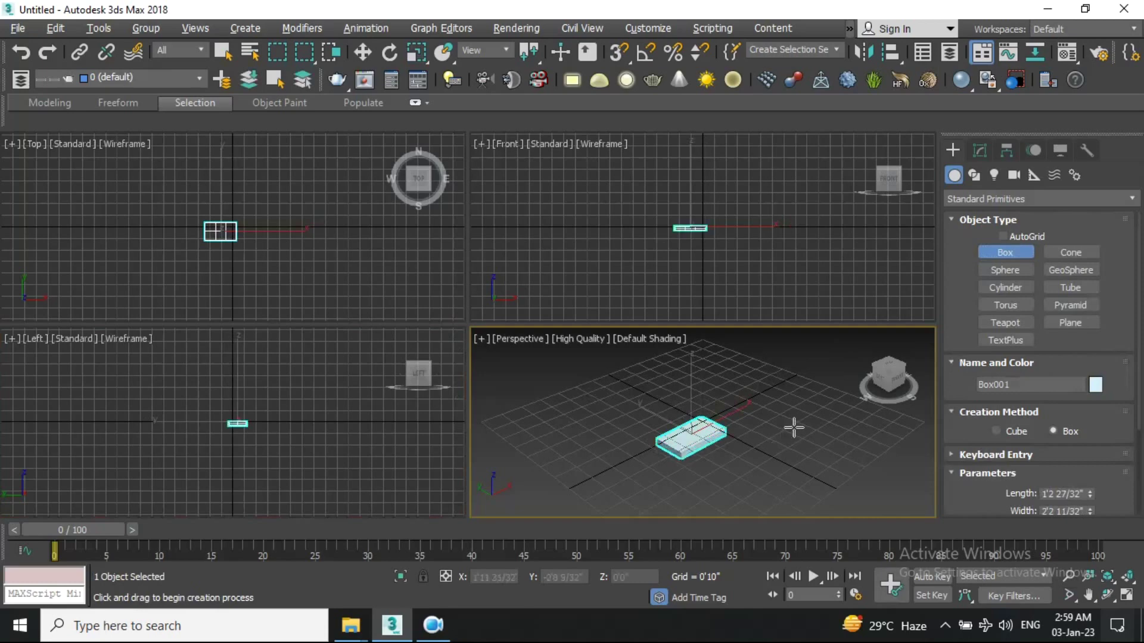
left_click(735, 358)
middle_click_drag(718, 400, 698, 450)
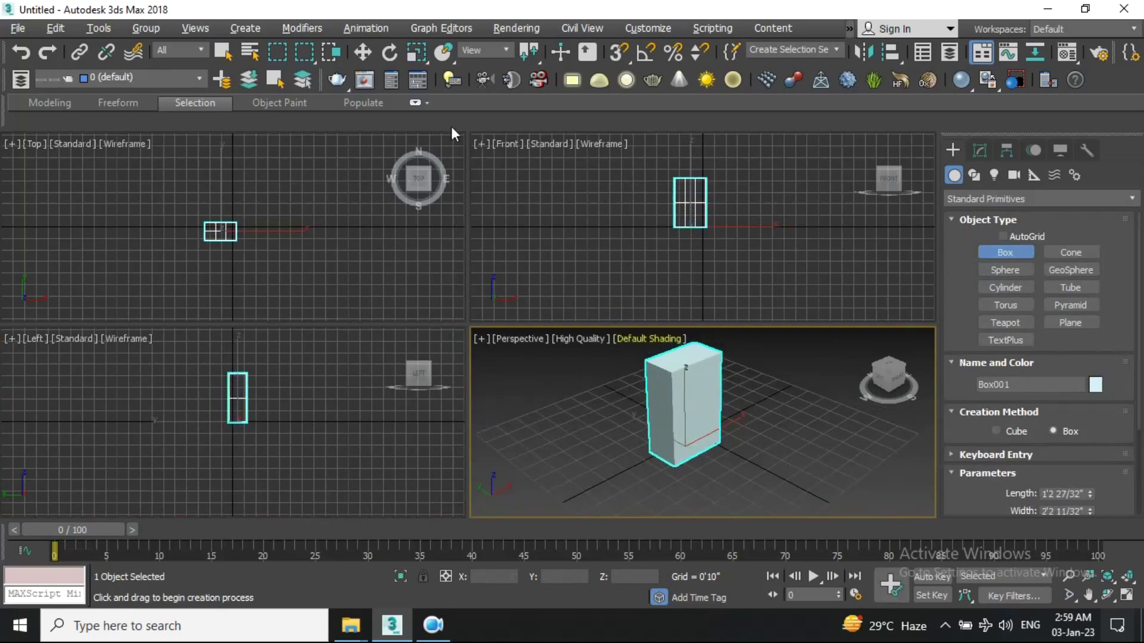
Give Box001 2 length, 3 width and 2 height segments and show Edged Faces
left_click(360, 50)
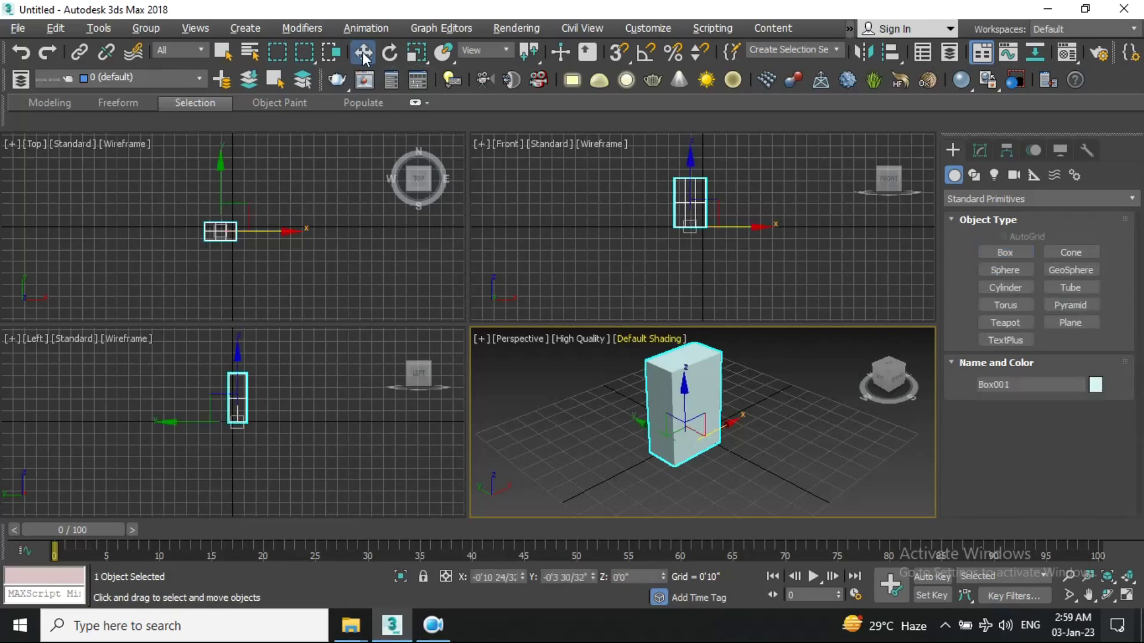
left_click(980, 149)
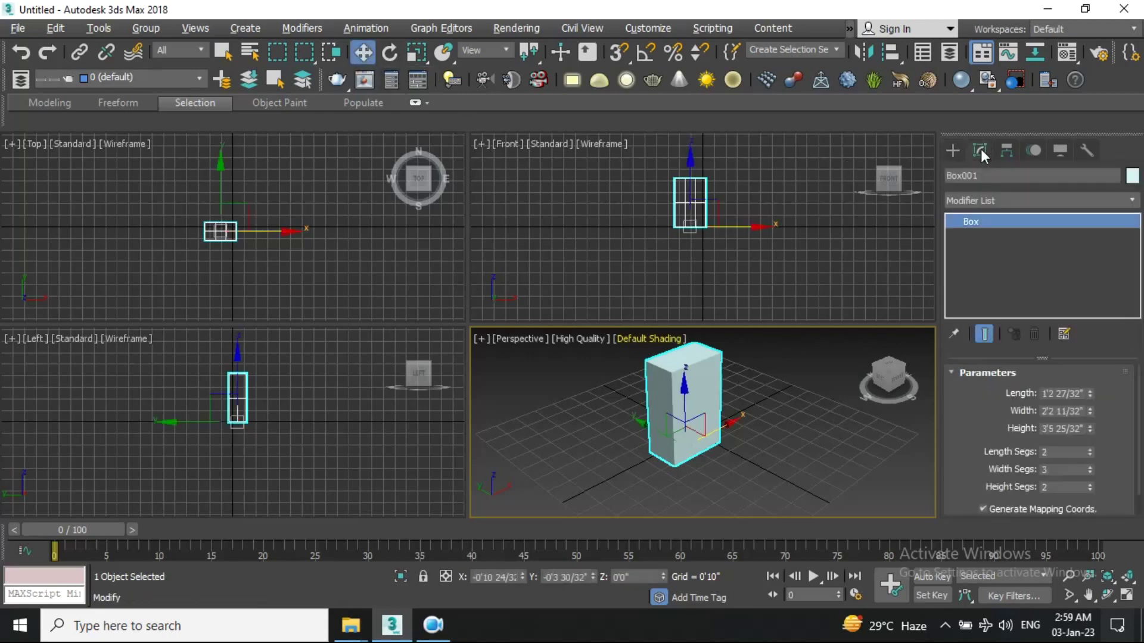
left_click_drag(1107, 460, 1108, 377)
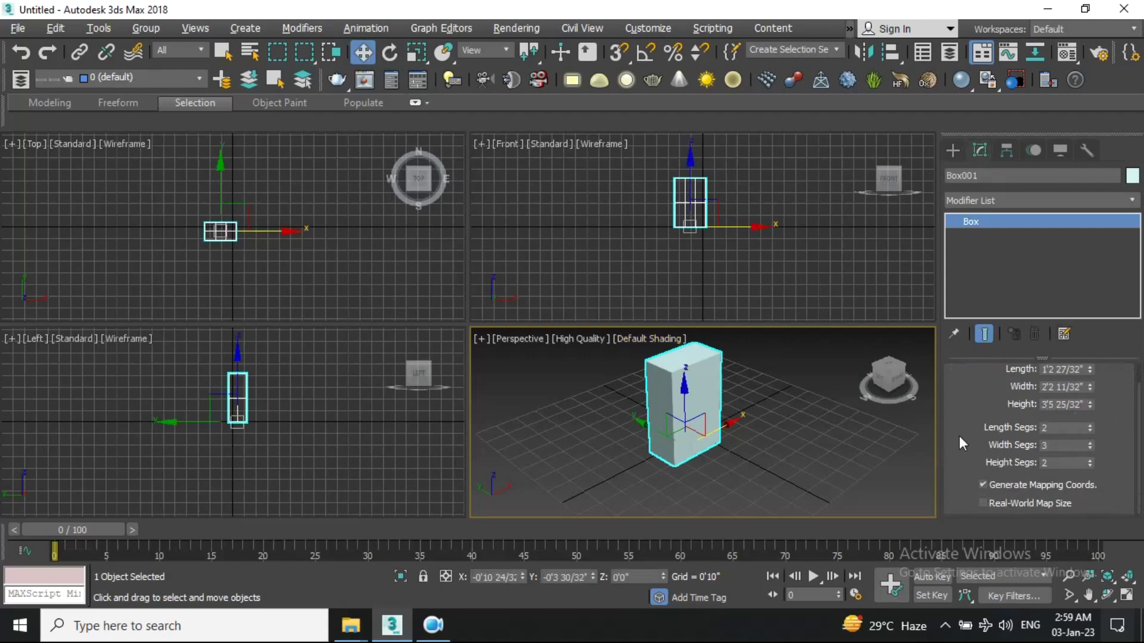
key("F4")
middle_click_drag(730, 416, 643, 442)
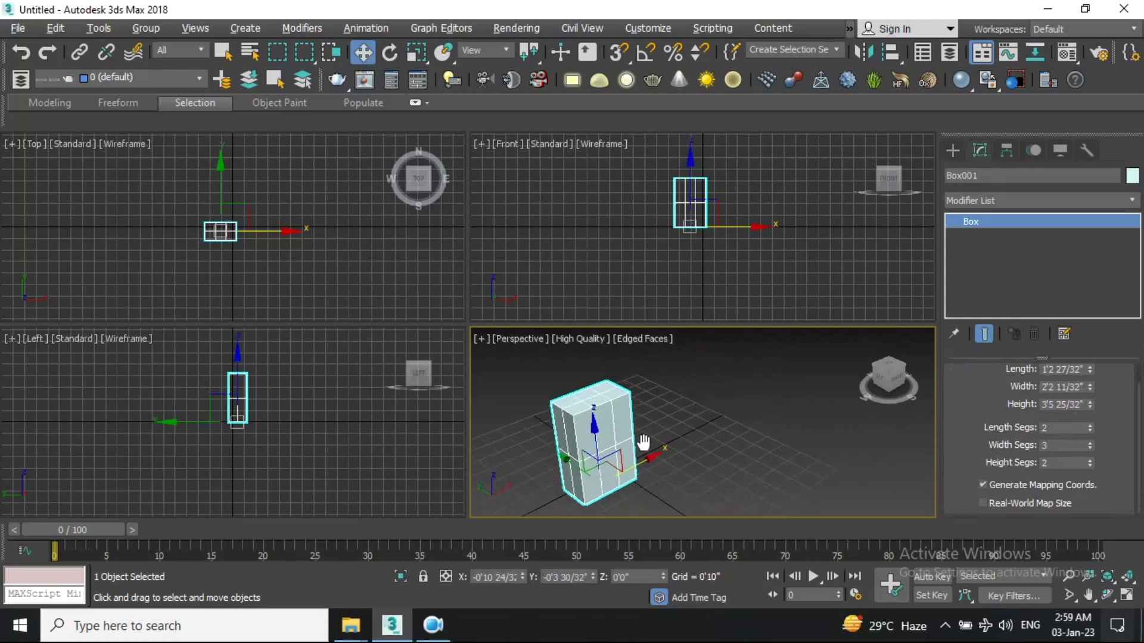
left_click(953, 150)
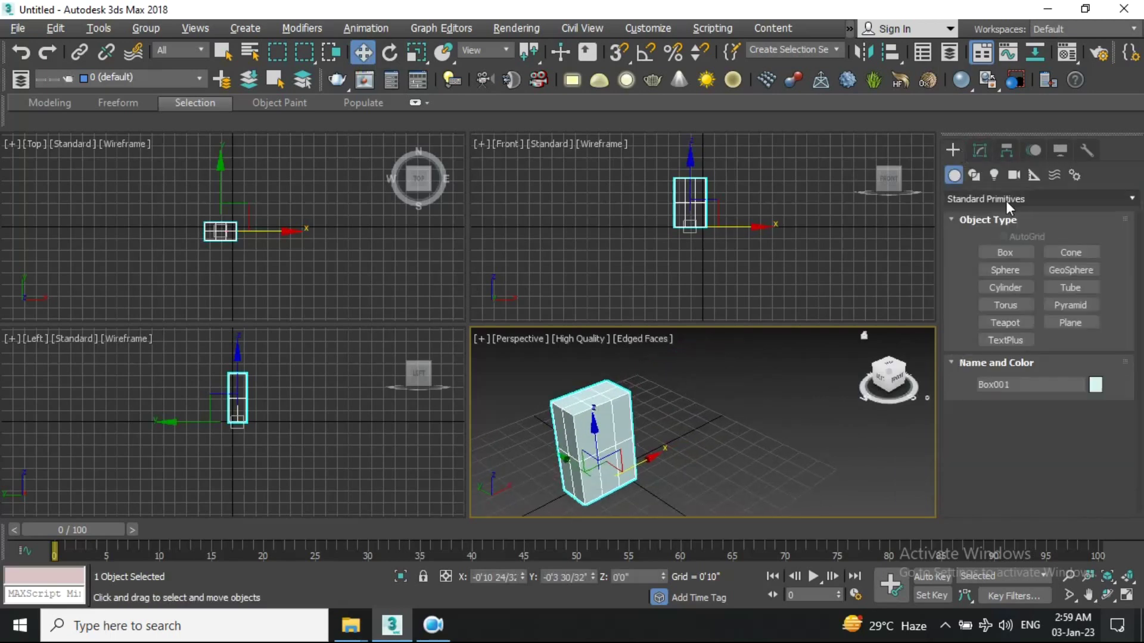
Draw Cone001 beside the box with radius 2'6 27/32" and height 3'3 12/32"
left_click(1070, 252)
middle_click_drag(906, 352, 718, 432)
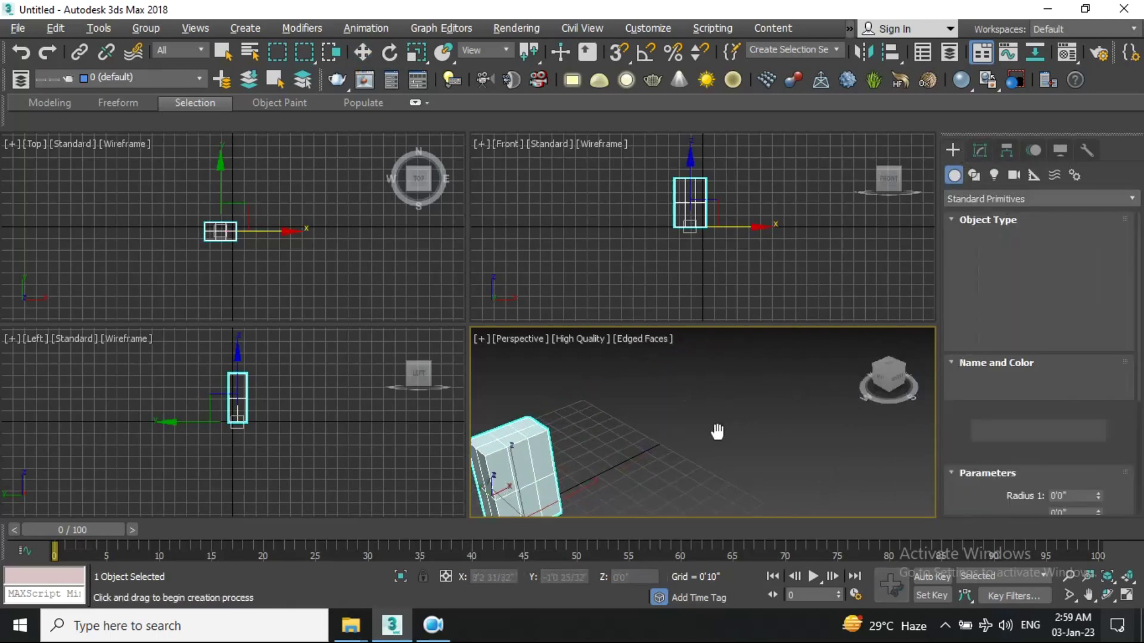
scroll(649, 467, "up", 3)
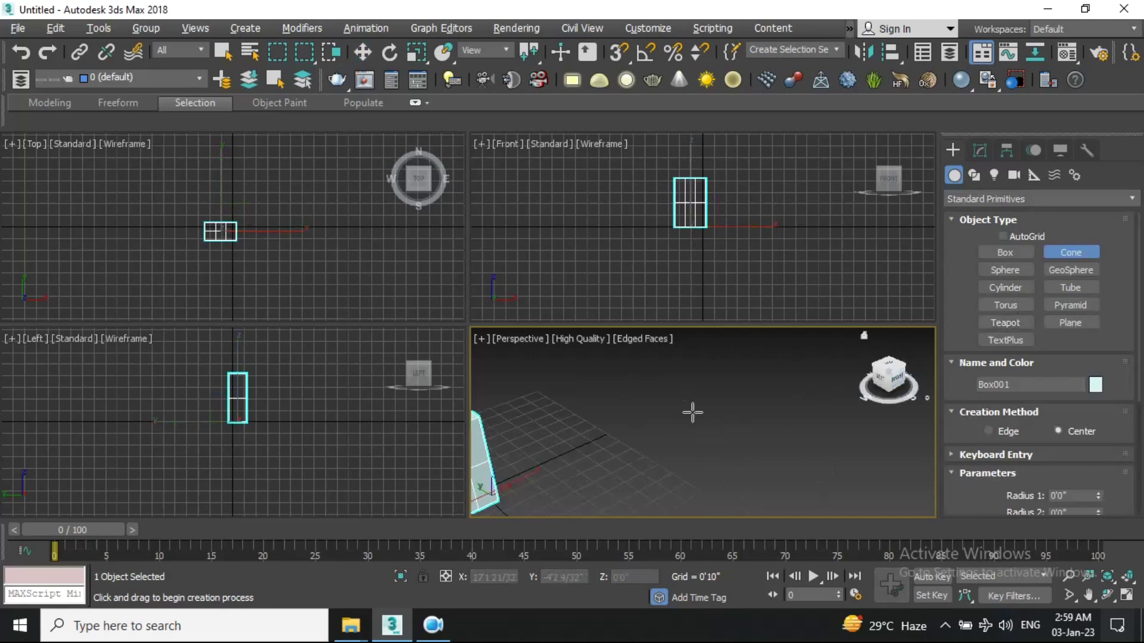
scroll(692, 412, "down", 2)
middle_click_drag(669, 421, 703, 413)
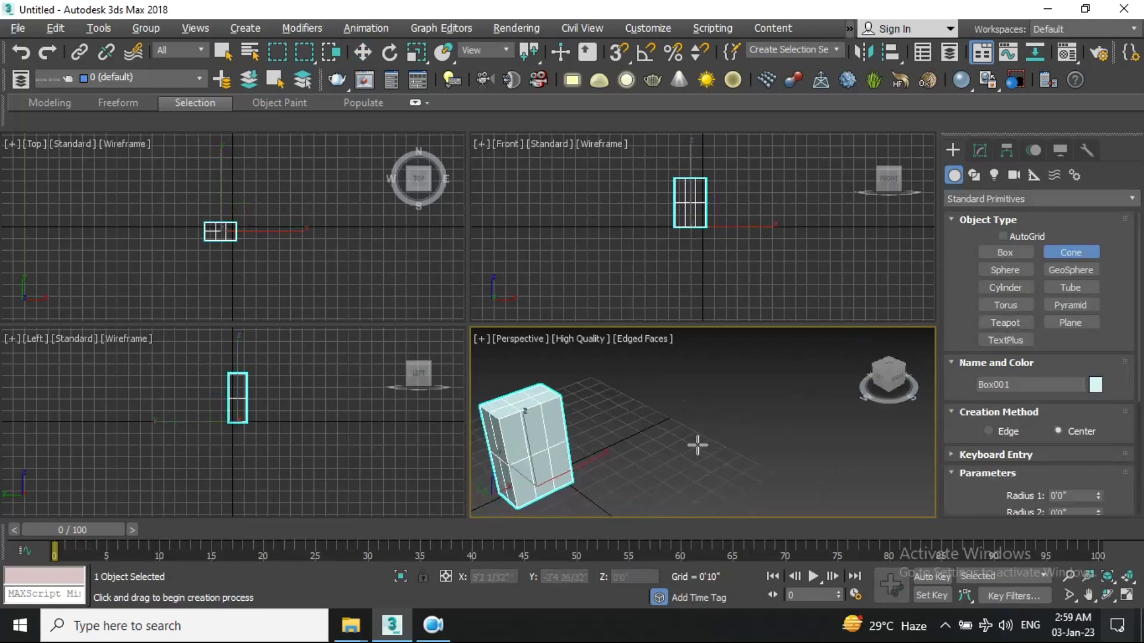
left_click_drag(696, 446, 711, 472)
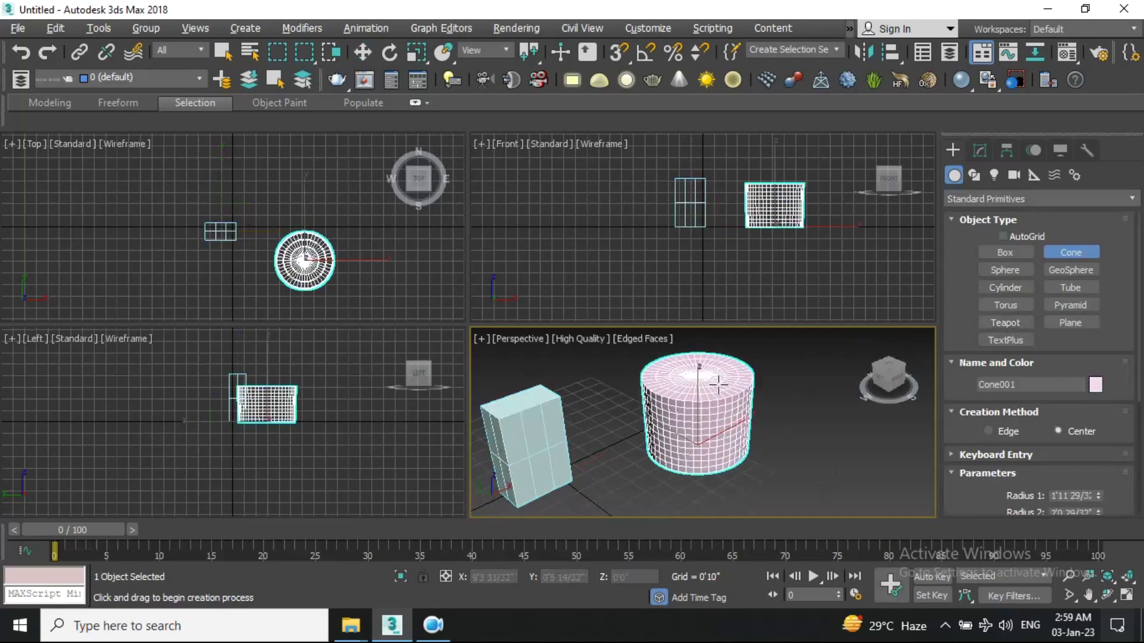
left_click(720, 379)
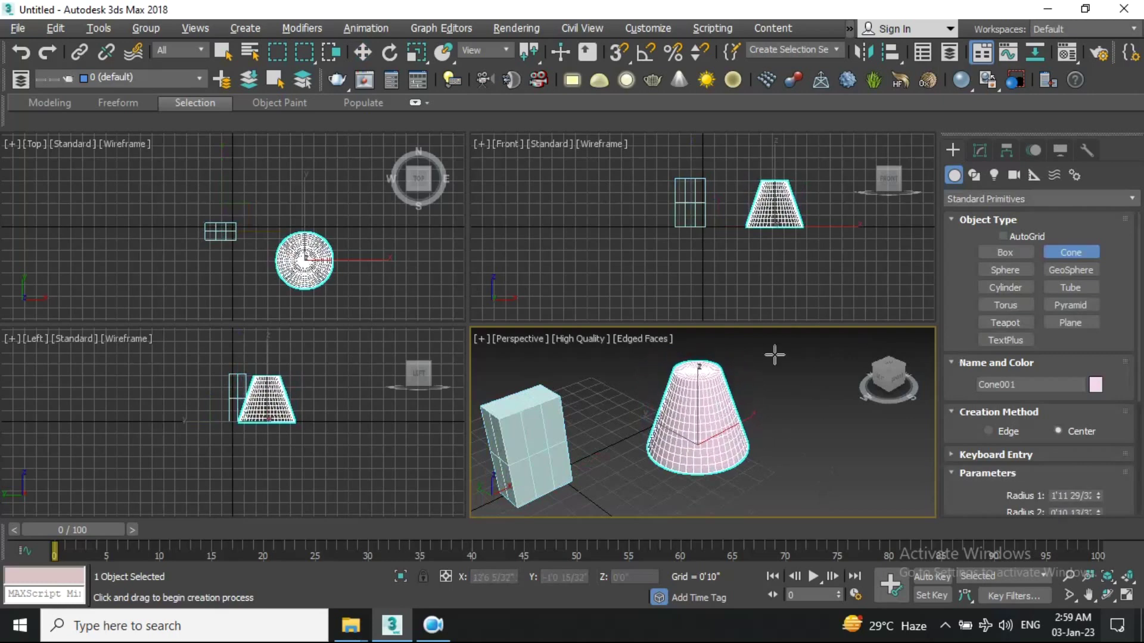
Set the cone to 44 sides and maximize the Perspective viewport
mouse_move(980, 505)
left_mouse_down()
mouse_move(981, 437)
mouse_move(1113, 386)
mouse_move(1114, 363)
left_mouse_up()
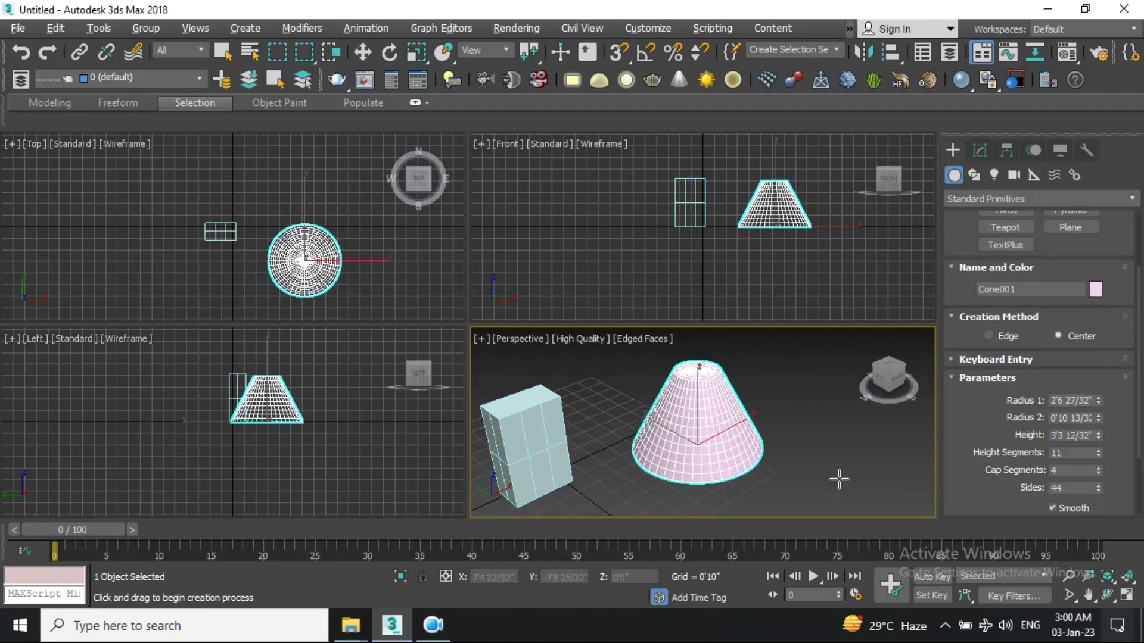
key("alt+w")
middle_click_drag(761, 415, 684, 377, "alt")
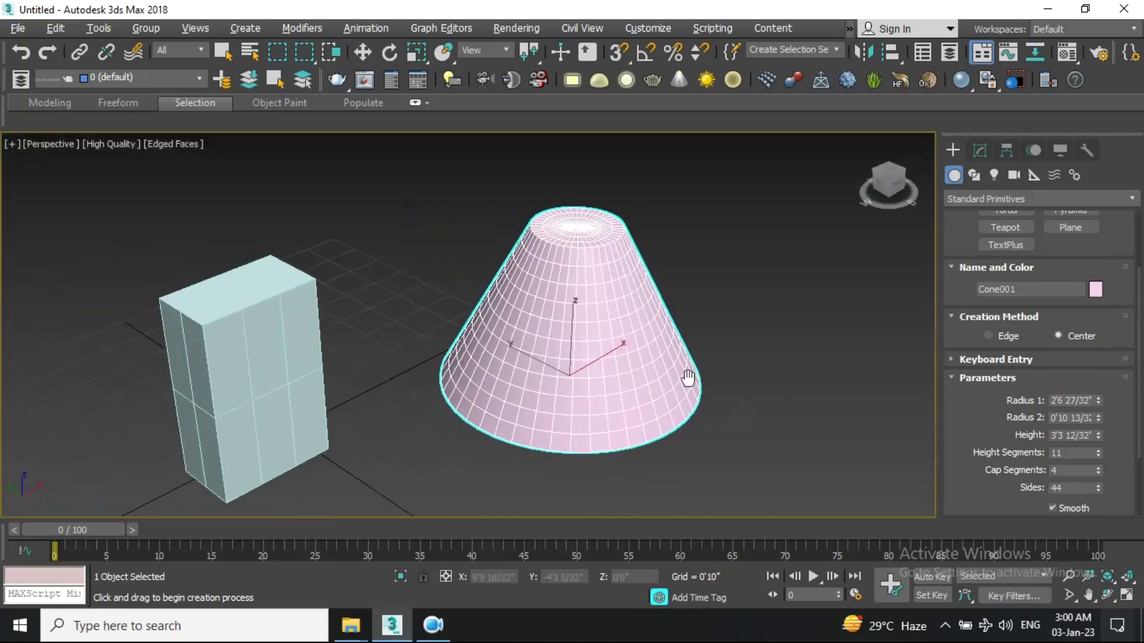
Widen the cone's top radius slightly and hide the edged-face wireframe
mouse_move(1098, 416)
left_mouse_down()
mouse_move(1110, 409)
mouse_move(1110, 435)
left_mouse_up()
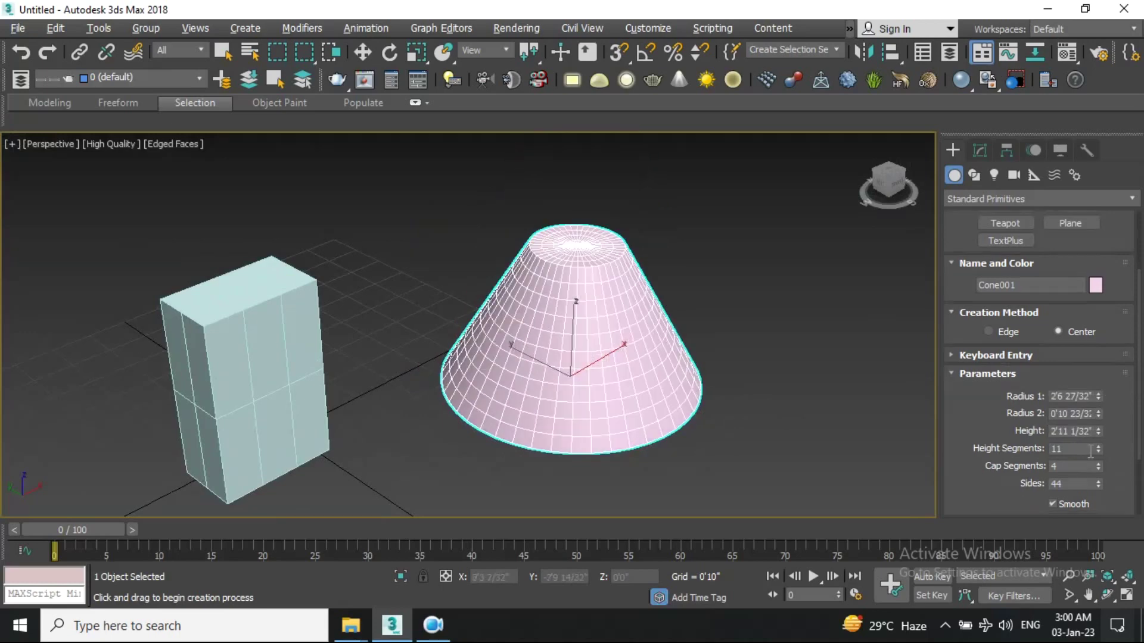
scroll(1090, 461, "down", 2)
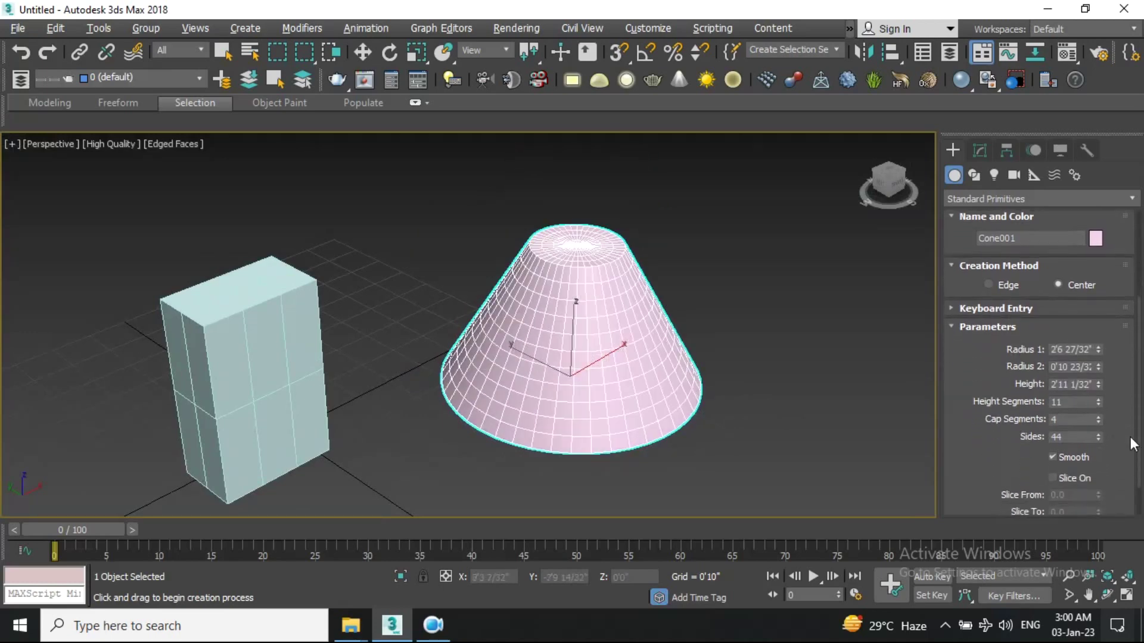
scroll(1116, 466, "down", 2)
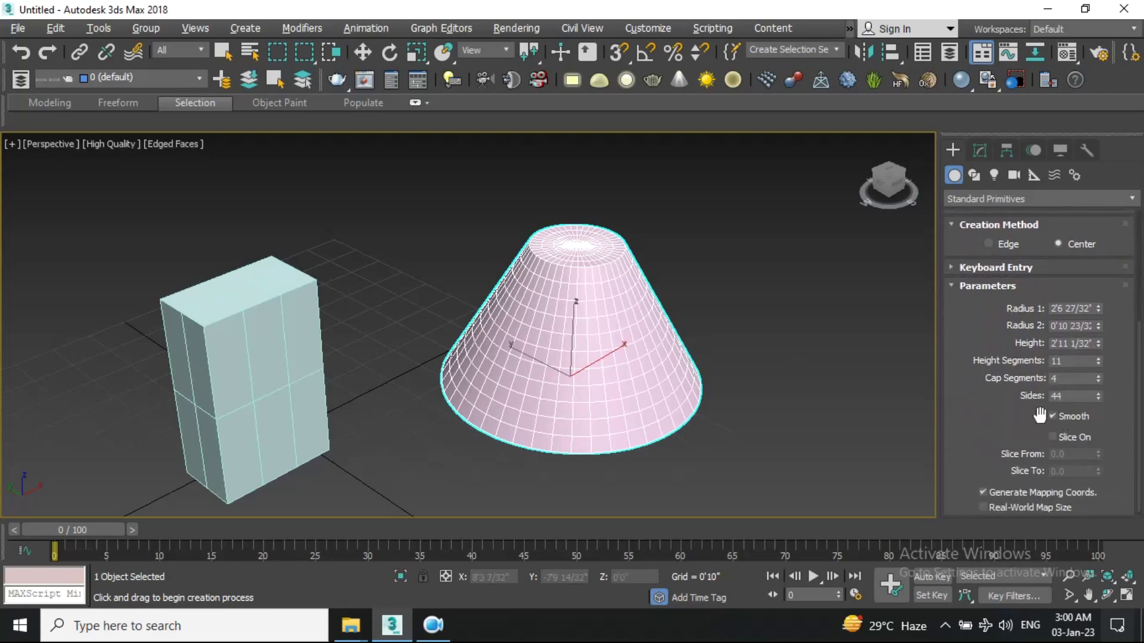
key("F4")
scroll(608, 371, "up", 4)
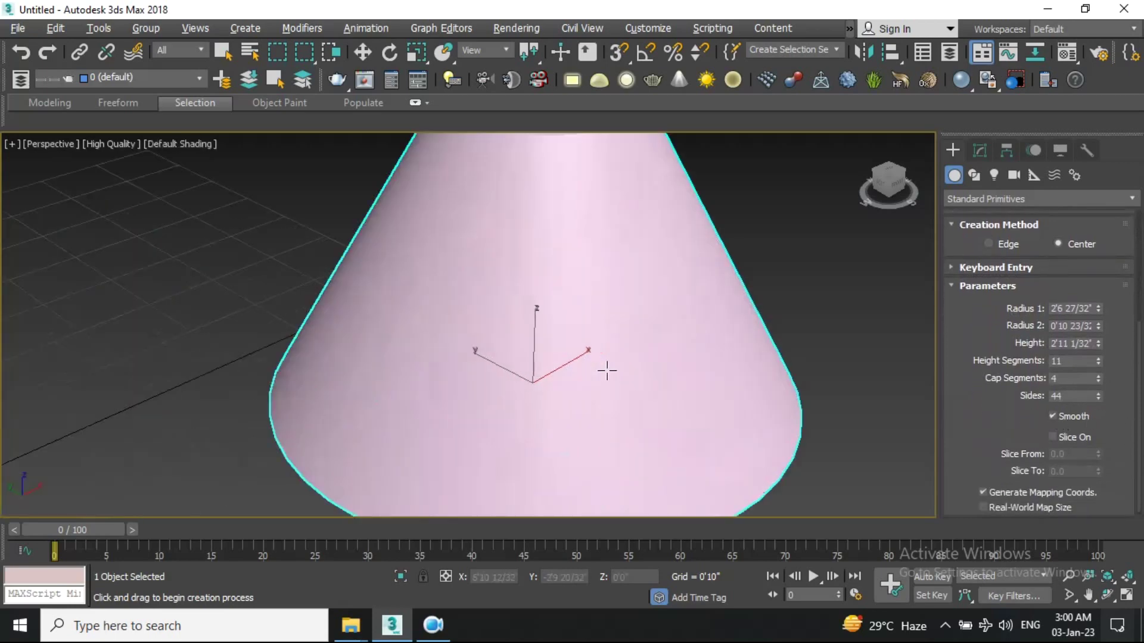
Turn off Smooth to inspect the faceted cone with edges, then re-enable Smooth
left_click(1052, 416)
middle_click_drag(653, 360, 621, 375)
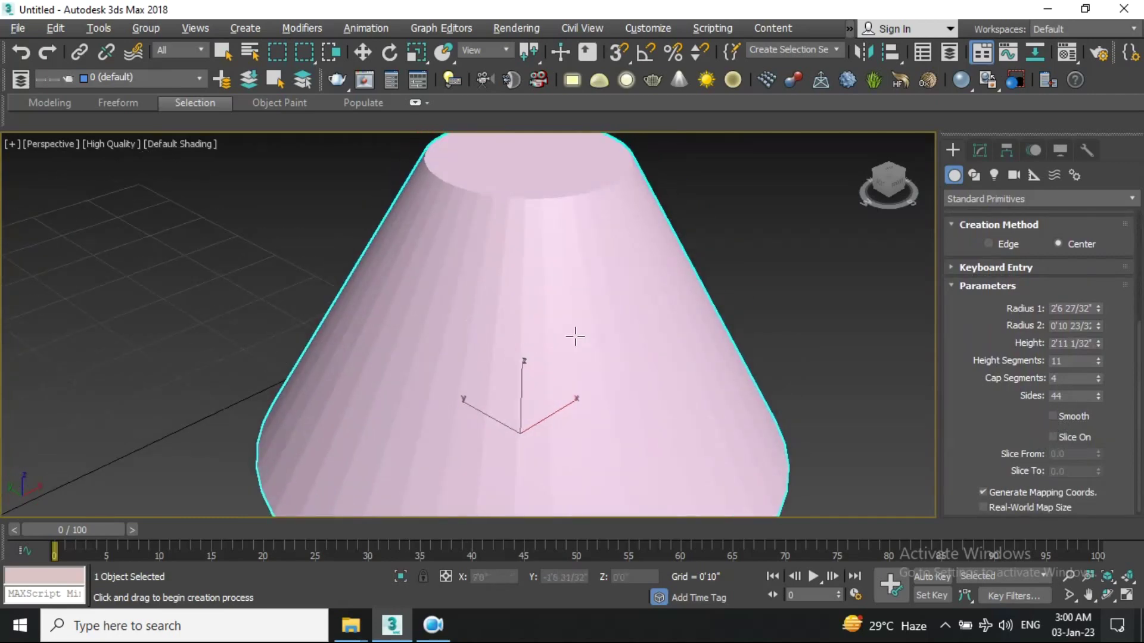
key("F4")
key("F4")
key("F4")
key("F4")
key("F4")
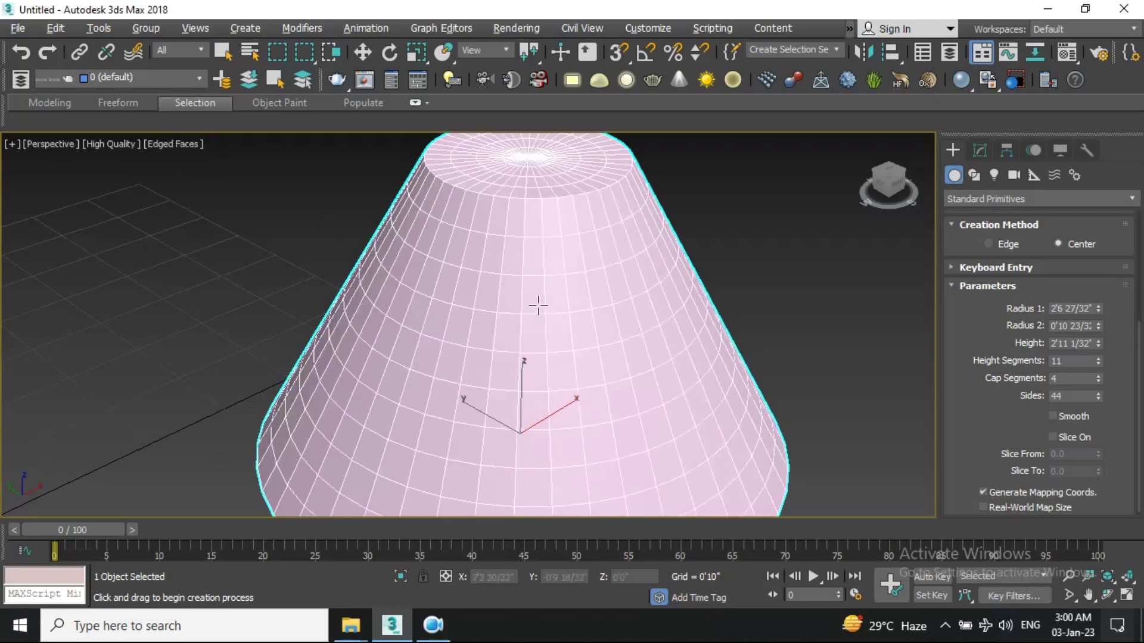
key("F4")
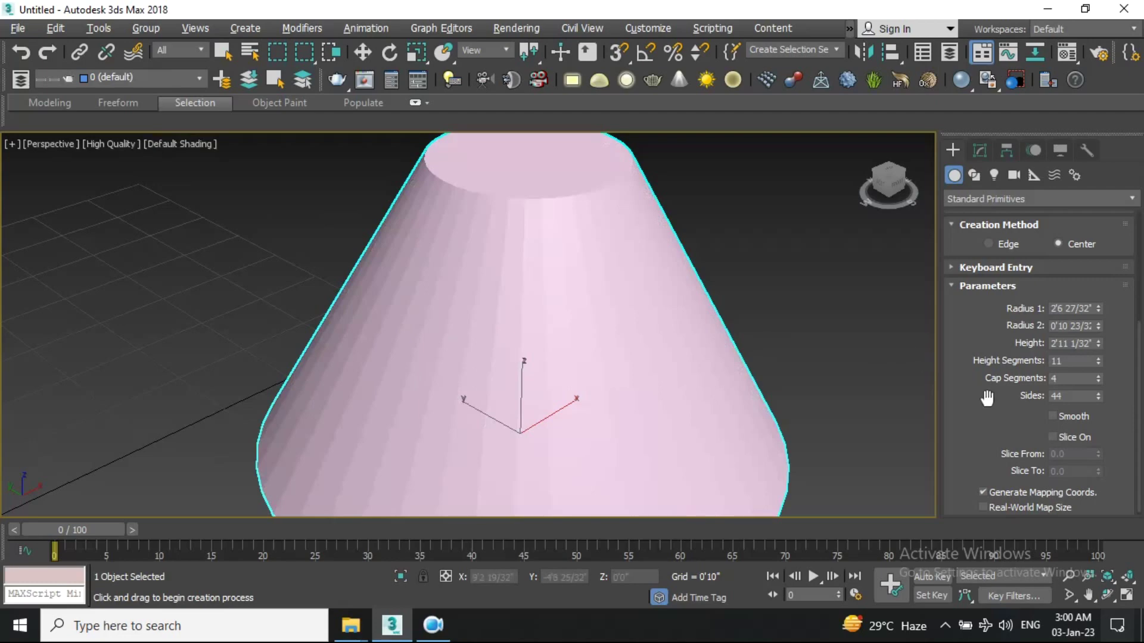
left_click(1058, 417)
Enable Slice On for the cone and set Slice From to 176.5
left_click(1058, 438)
scroll(763, 365, "down", 3)
scroll(780, 375, "down", 2)
scroll(768, 383, "up", 2)
mouse_move(1098, 453)
left_mouse_down()
mouse_move(1094, 196)
mouse_move(1093, 213)
left_mouse_up()
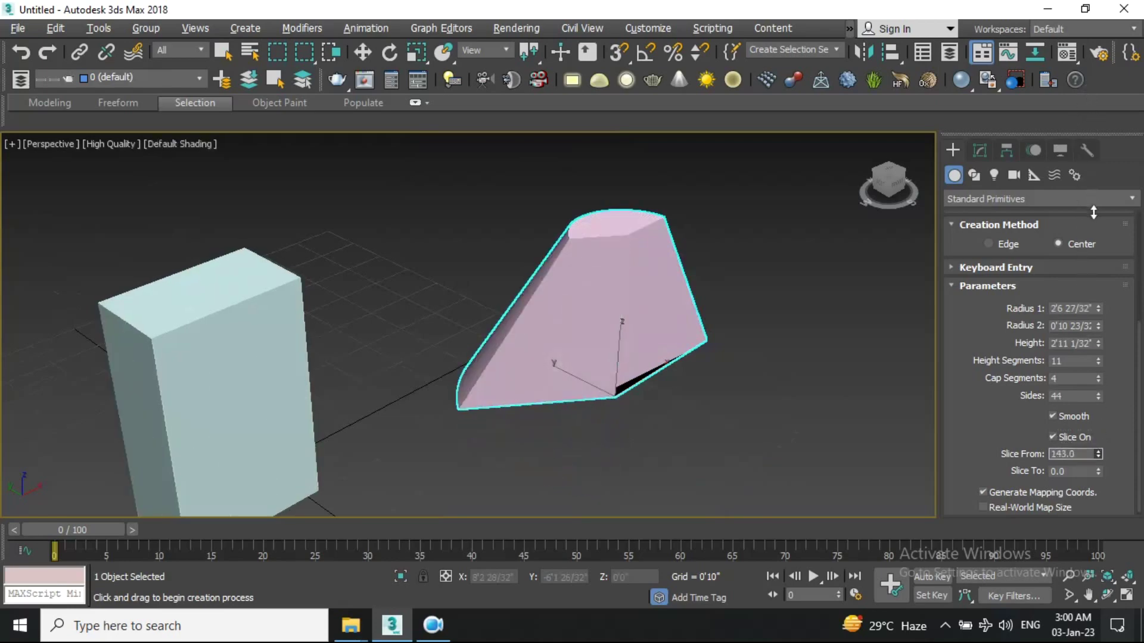
left_click_drag(1093, 212, 1090, 155)
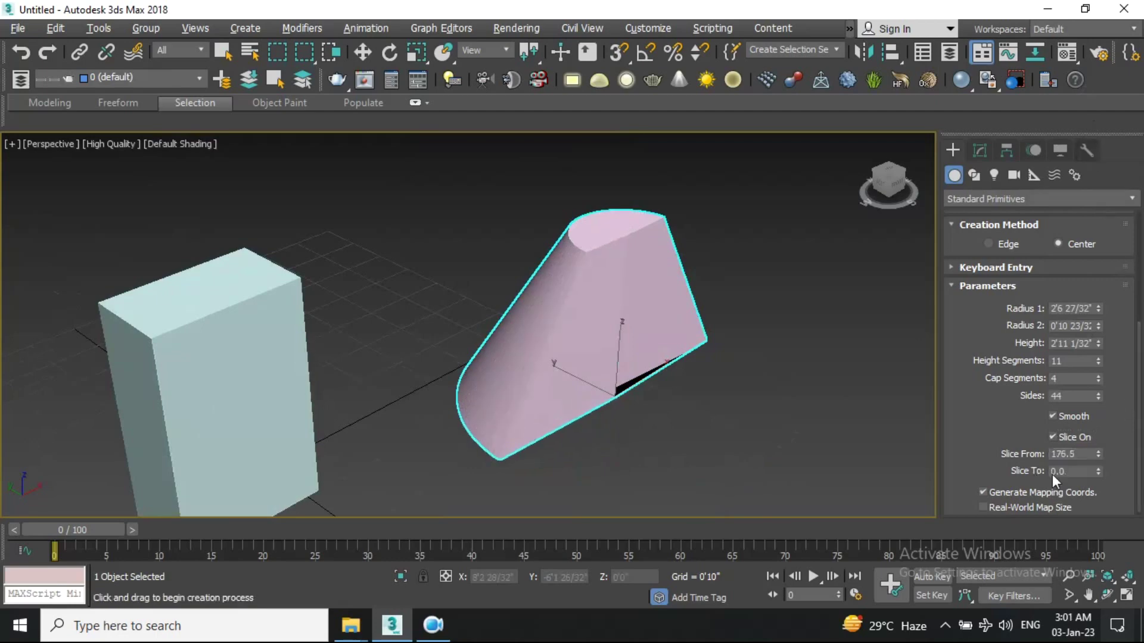
Set Slice To to -92.0 and orbit to view the cut wedge
left_click(1098, 469)
left_click_drag(1102, 470, 1085, 32)
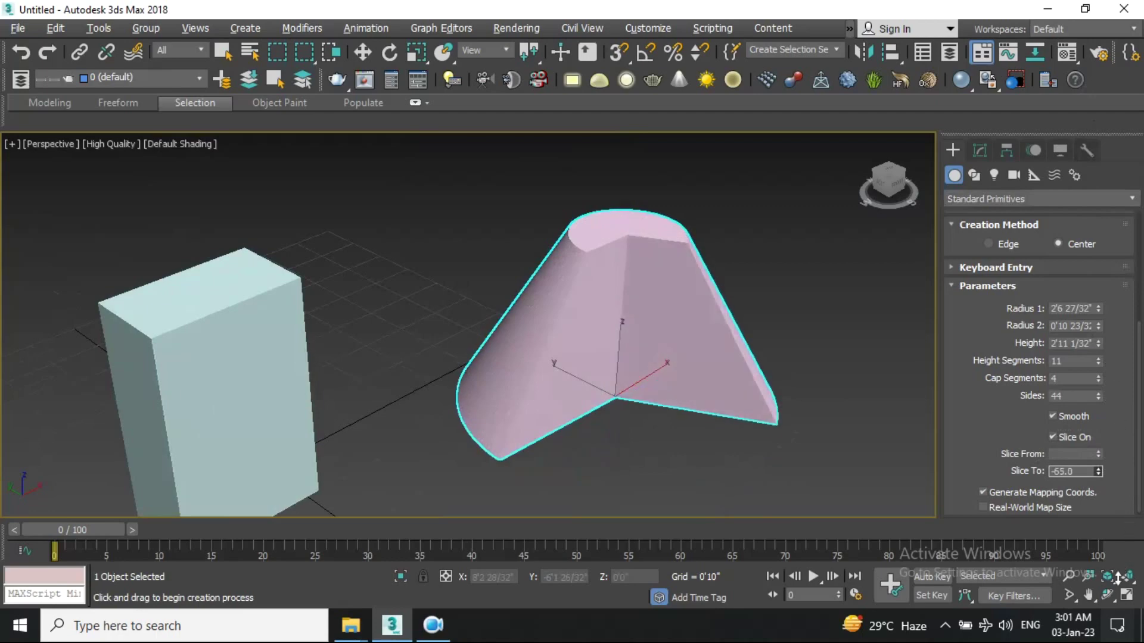
left_click_drag(1085, 32, 1092, 9)
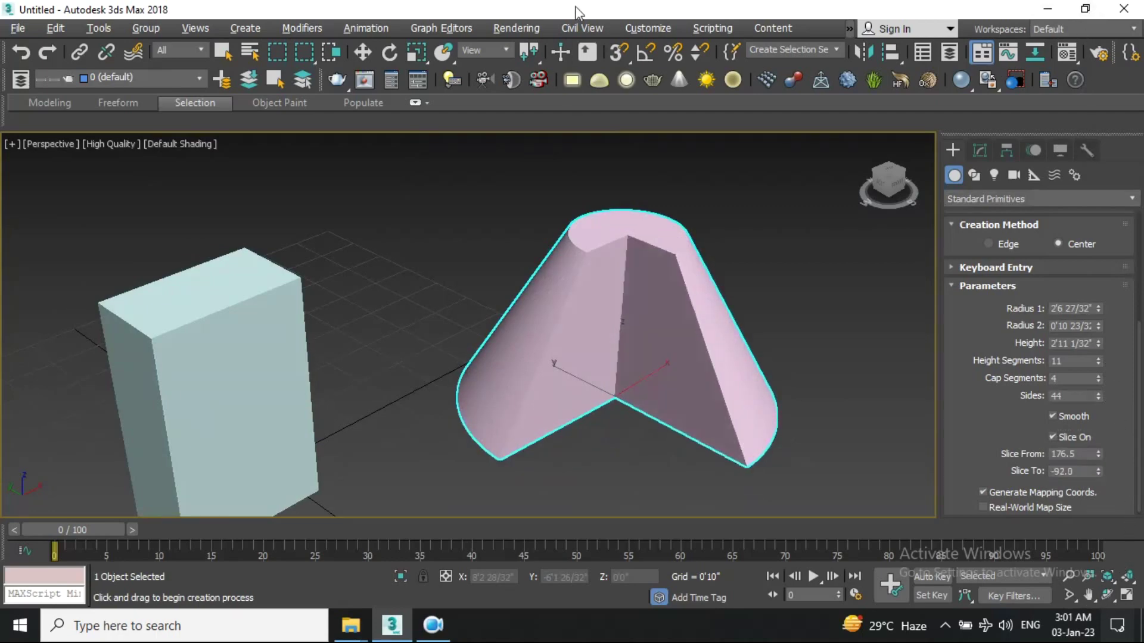
middle_click_drag(720, 255, 659, 288, "alt")
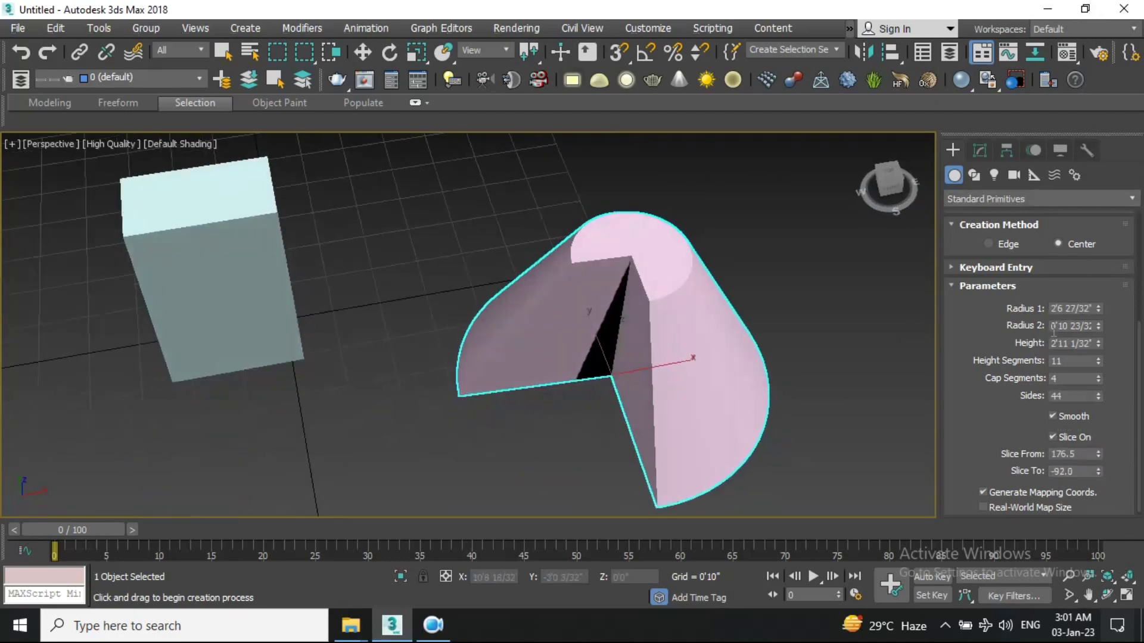
scroll(977, 364, "up", 2)
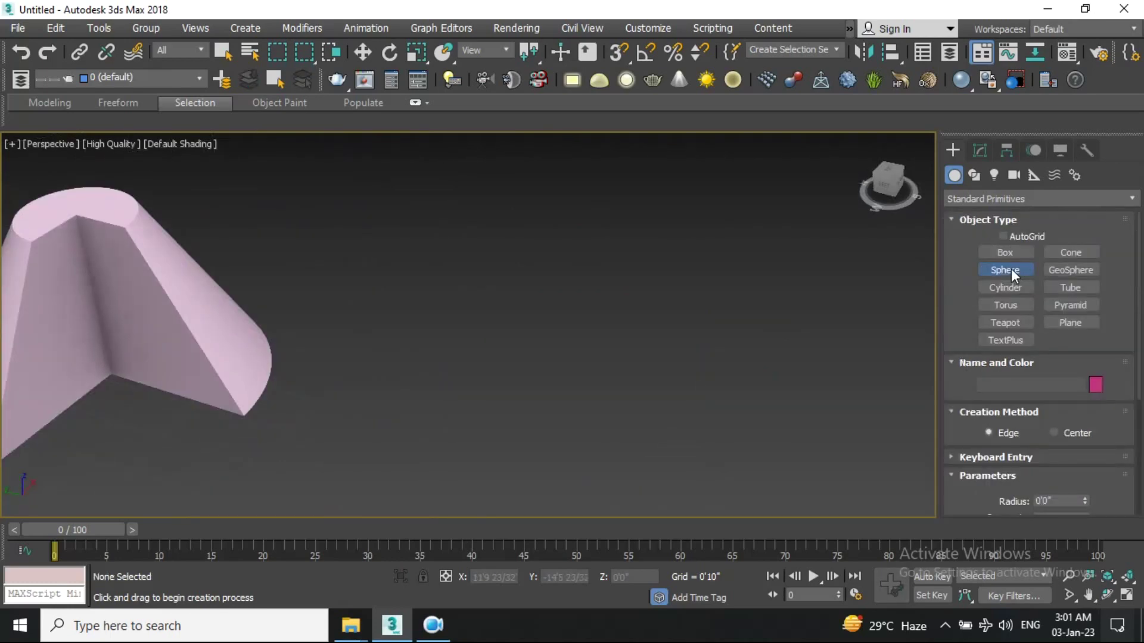
Create Sphere001 with radius 1'7 12/32" and 34 segments
left_click_drag(625, 307, 659, 450)
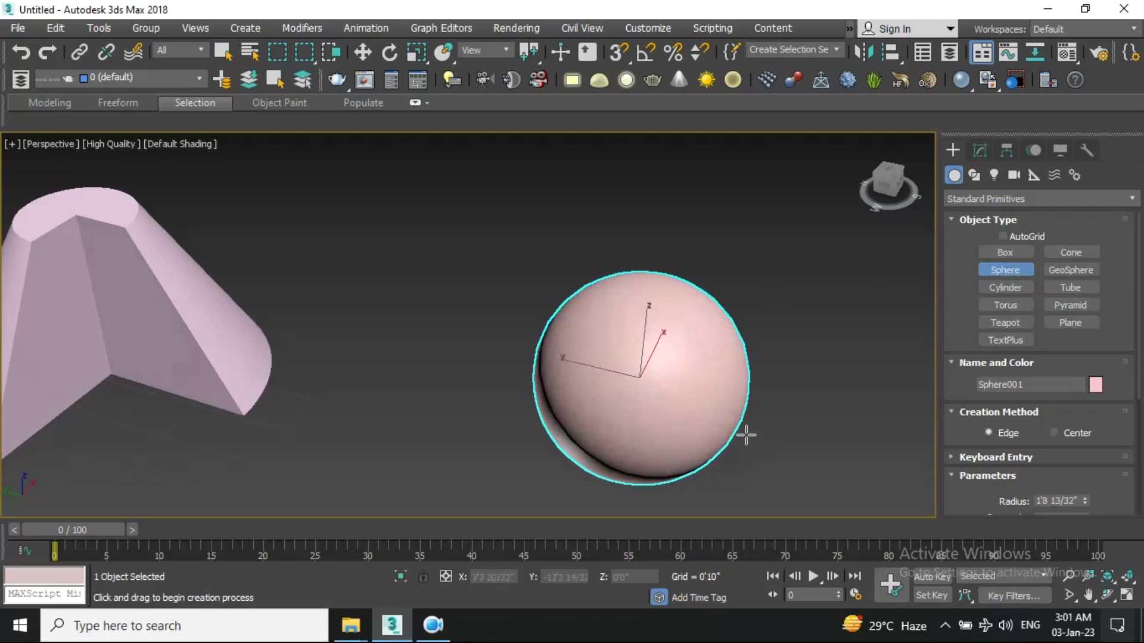
left_click_drag(956, 425, 959, 305)
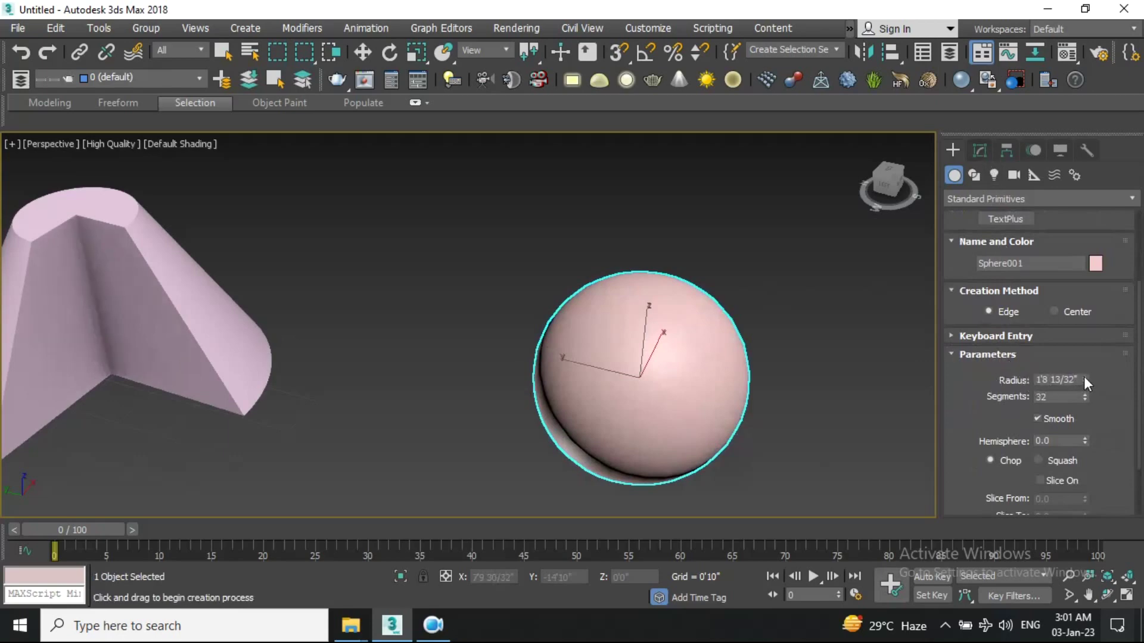
left_click_drag(1085, 378, 1098, 382)
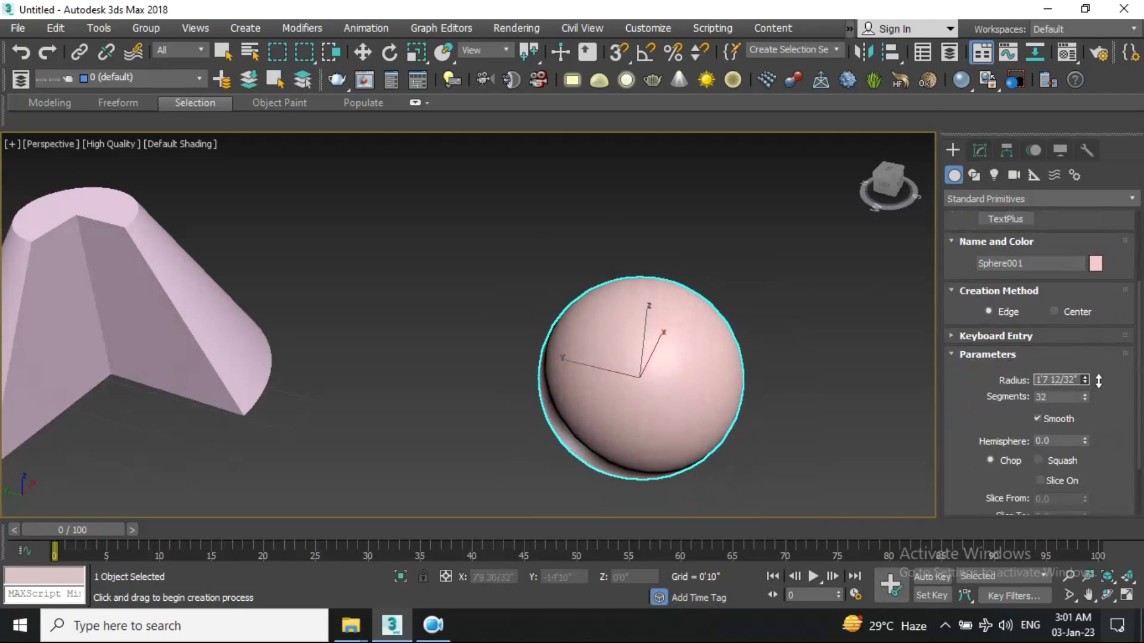
left_click_drag(1084, 394, 1084, 388)
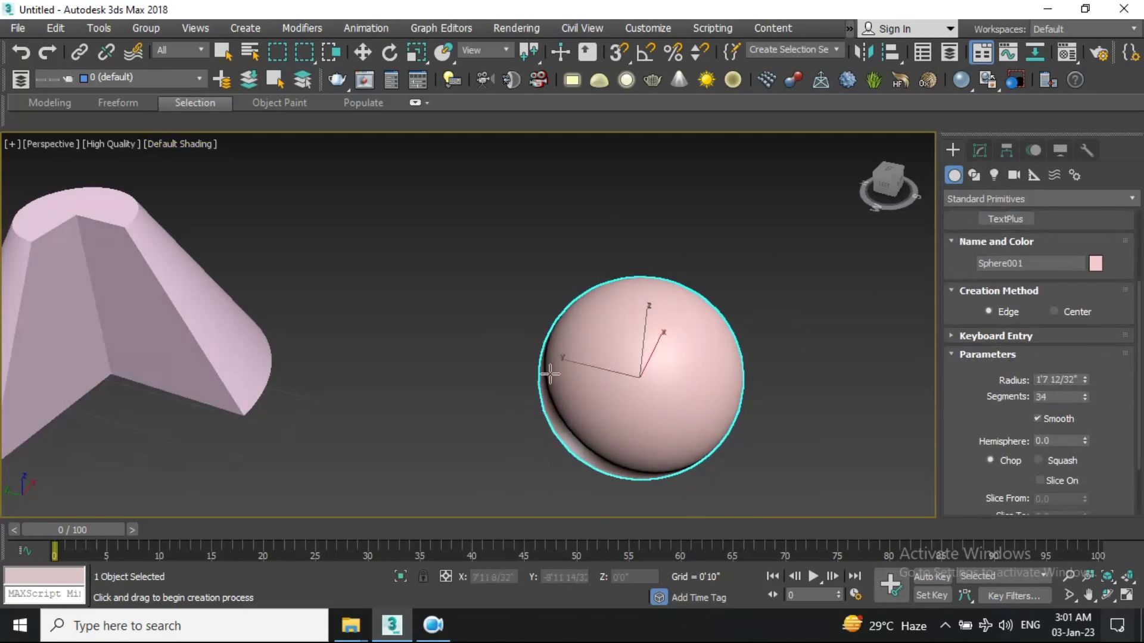
Show Edged Faces on the sphere and turn off Smooth to see it faceted
key("F4")
middle_click_drag(670, 392, 652, 364)
scroll(651, 357, "up", 2)
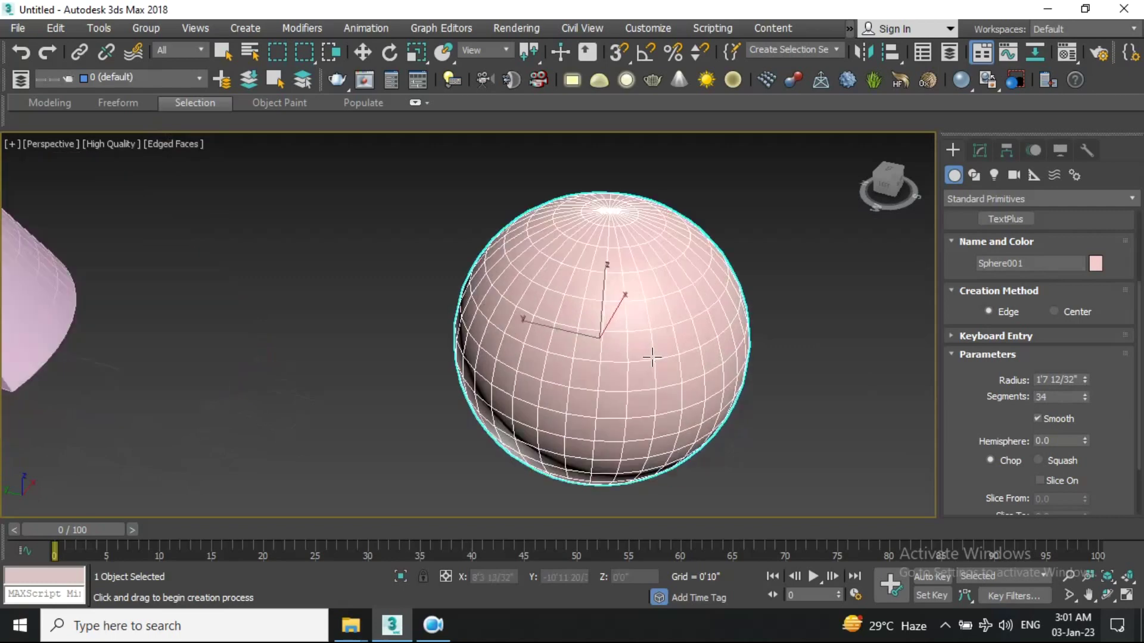
left_click_drag(1084, 395, 1091, 394)
middle_click_drag(631, 279, 625, 268)
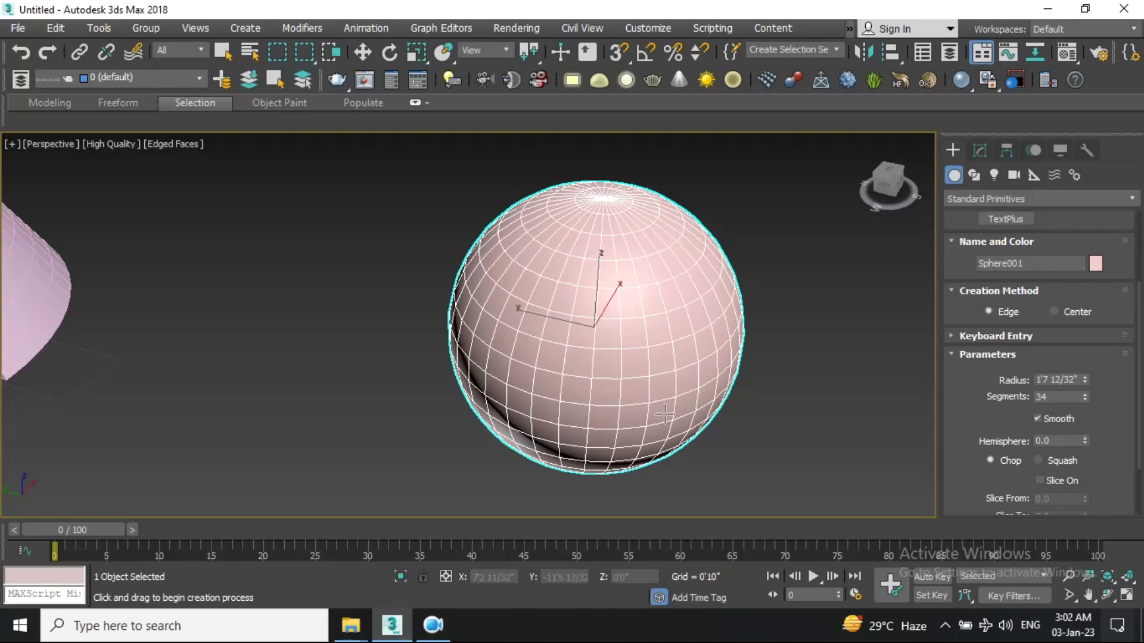
left_click(1065, 422)
Re-enable Smooth and slice the sphere from 55.5 to -203.5
left_click(1064, 421)
scroll(1073, 481, "down", 2)
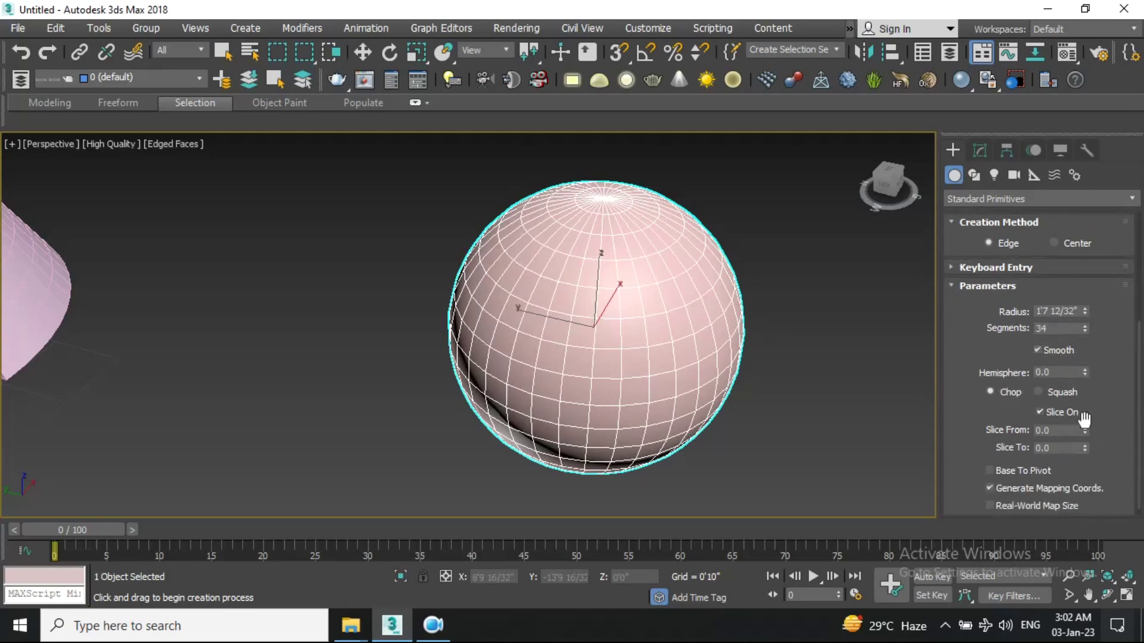
left_click(1083, 428)
mouse_move(1082, 427)
left_mouse_down()
mouse_move(1097, 542)
mouse_move(1115, 338)
left_mouse_up()
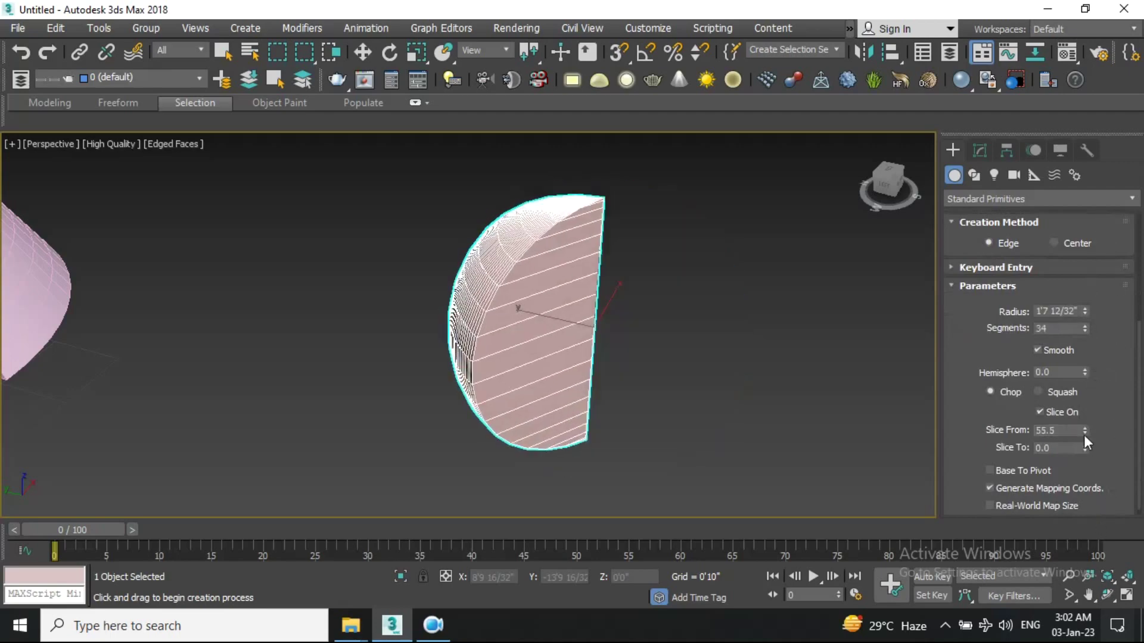
left_click_drag(1083, 448, 1074, 172)
scroll(512, 343, "down", 3)
middle_click_drag(537, 379, 640, 313)
scroll(640, 312, "up", 4)
Turn slicing off to restore the whole sphere and pick the GeoSphere tool
middle_click_drag(742, 272, 694, 286)
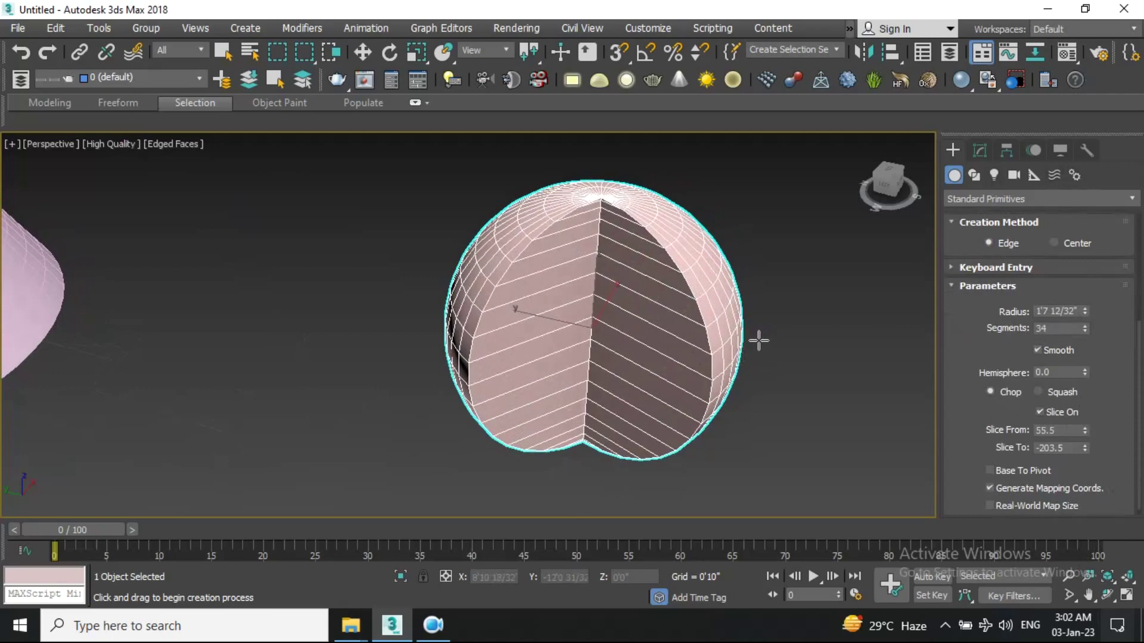
left_click(1040, 411)
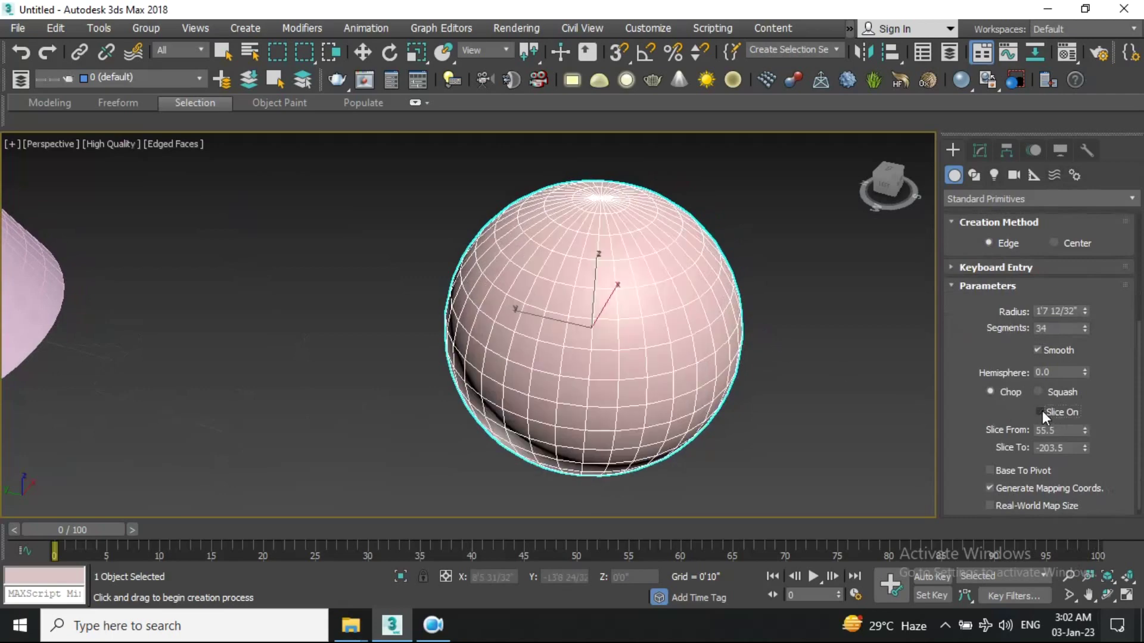
middle_click_drag(790, 352, 519, 358)
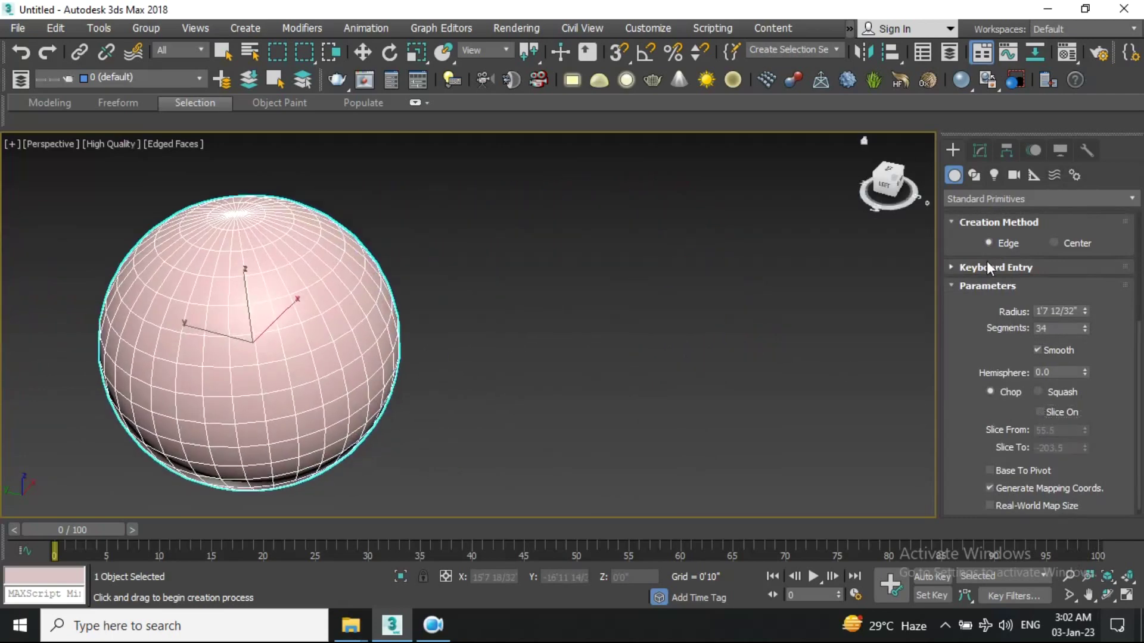
scroll(1012, 262, "up", 3)
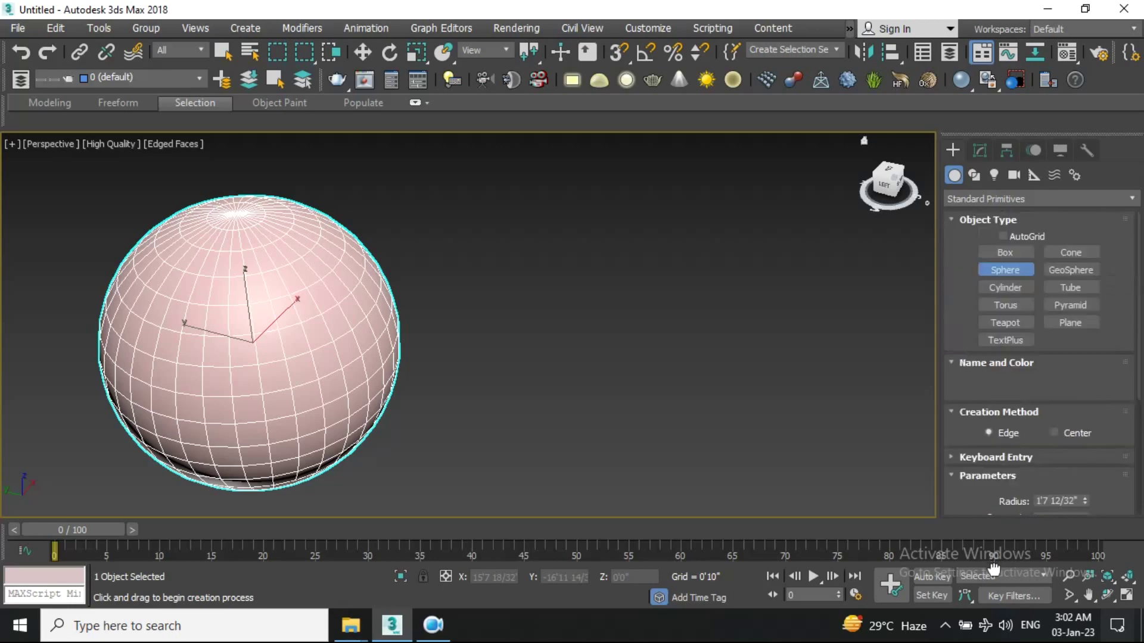
left_click(1070, 275)
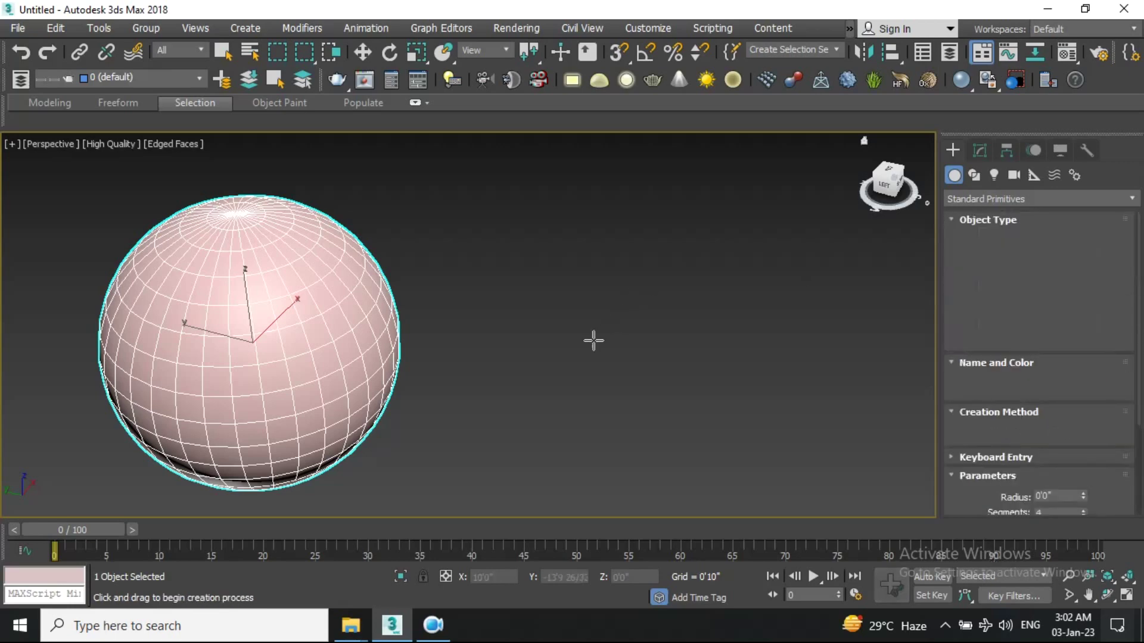
Draw a blue geosphere, GeoSphere001, beside the sphere
middle_click_drag(593, 340, 526, 373)
mouse_move(569, 352)
left_mouse_down()
mouse_move(576, 373)
mouse_move(679, 394)
left_mouse_up()
mouse_move(773, 366)
middle_mouse_down()
mouse_move(580, 360)
mouse_move(636, 355)
middle_mouse_up()
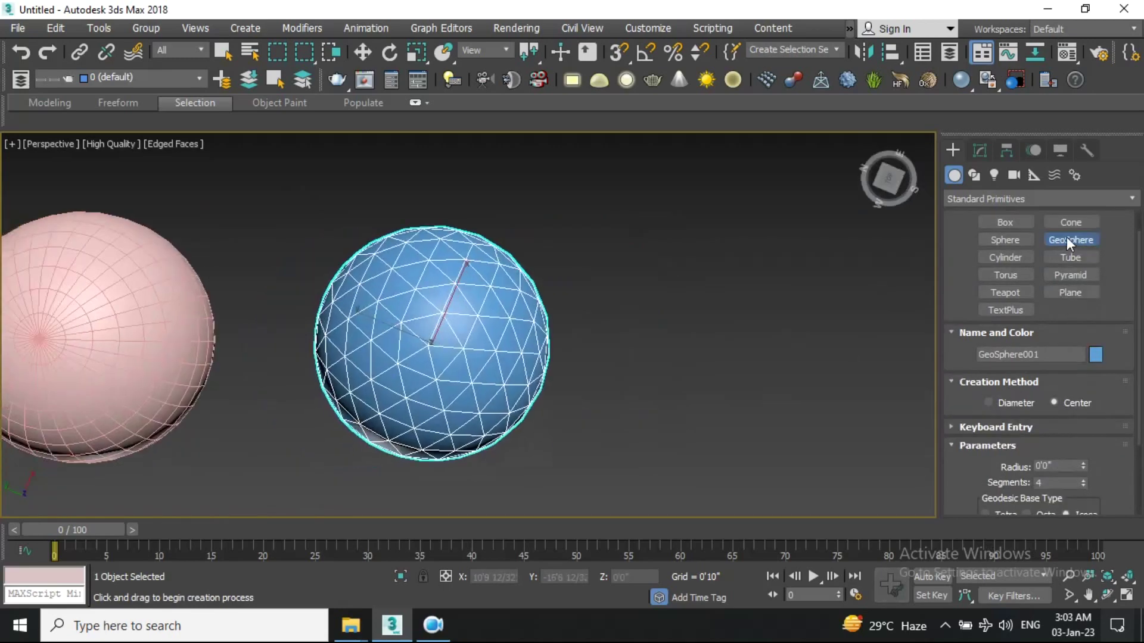
Try and undo a Diameter-method geosphere, then draw a smaller purple one from its Center
left_click(993, 400)
middle_click_drag(796, 391, 643, 373)
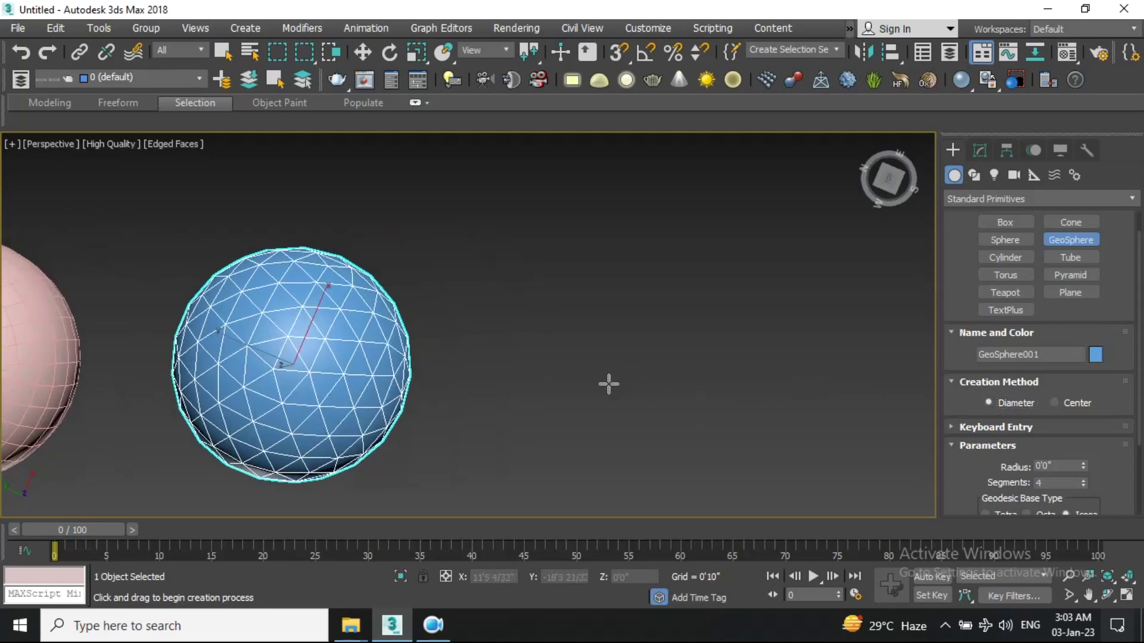
left_click_drag(609, 384, 700, 322)
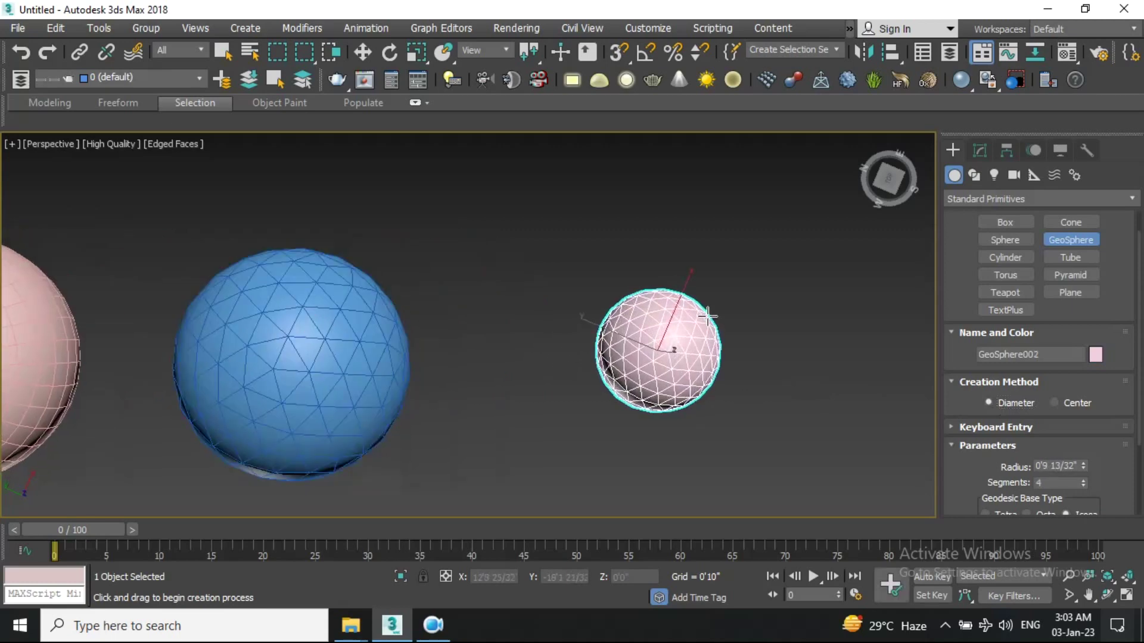
key("ctrl+z")
left_click(1054, 403)
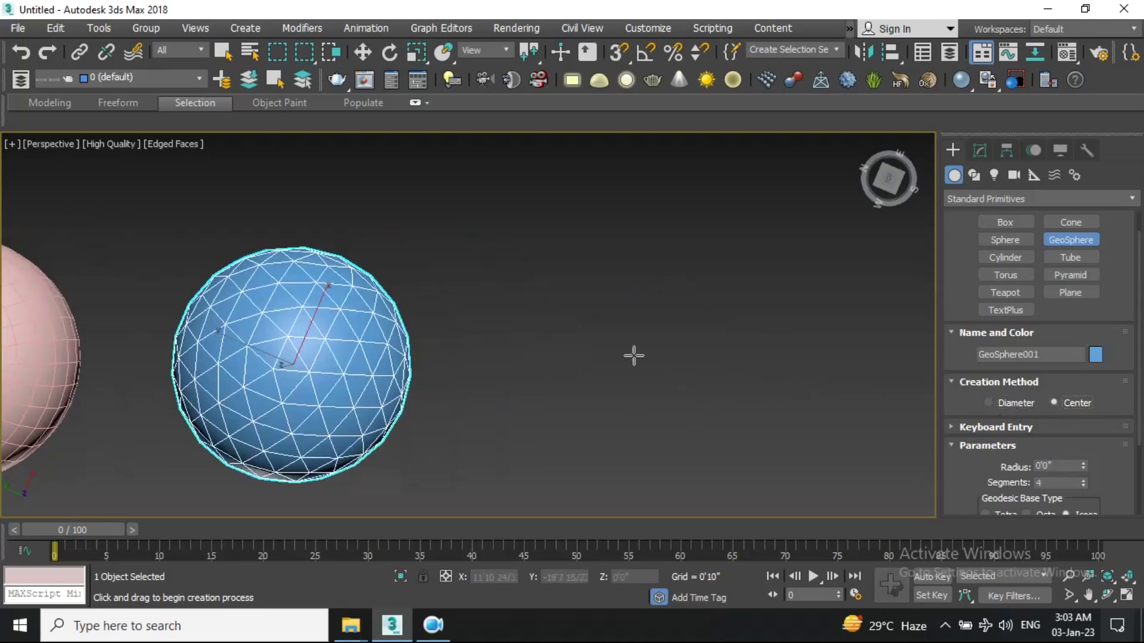
left_click_drag(616, 356, 654, 296)
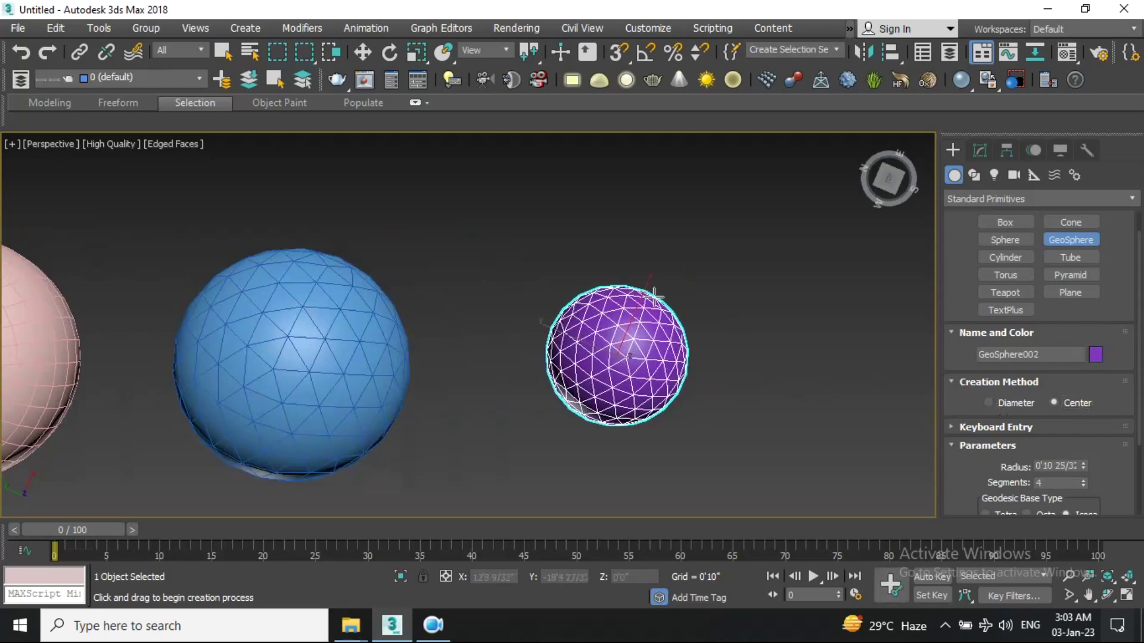
scroll(635, 344, "up", 5)
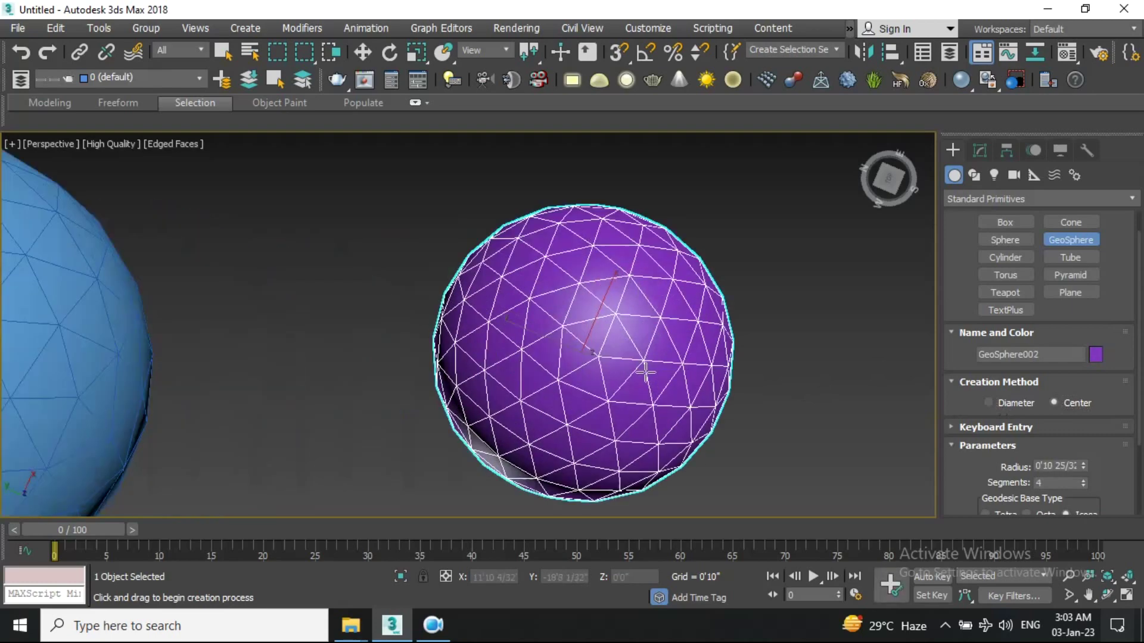
Shrink the purple geosphere to radius 0'9 29/32" and compare Tetra, Octa and Icosa bases
left_click_drag(1086, 435, 1095, 334)
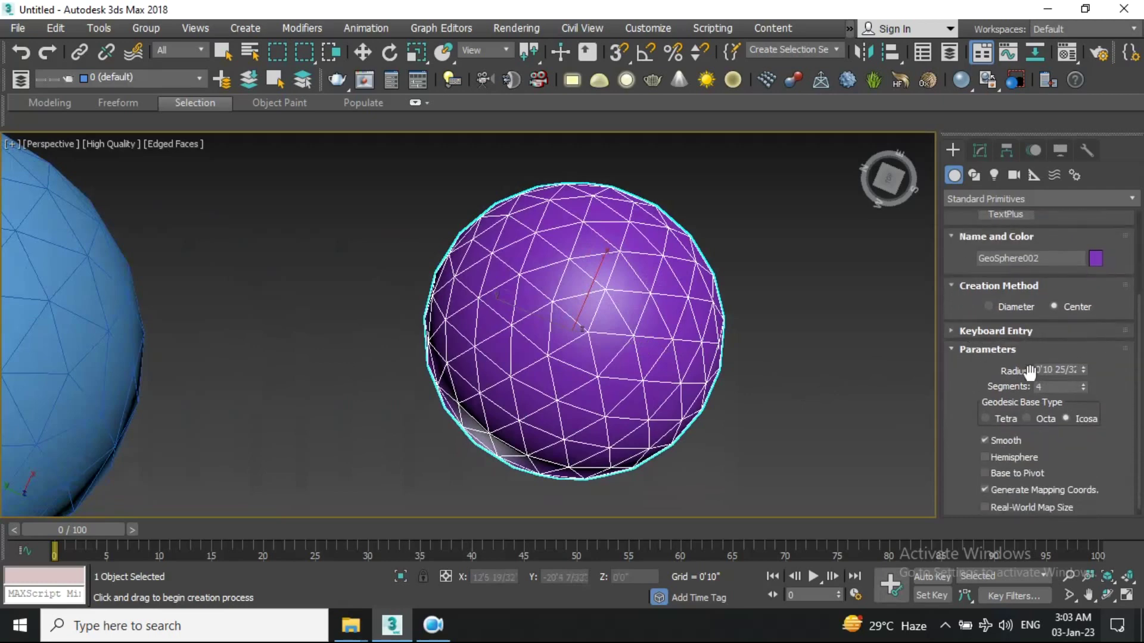
left_click_drag(1085, 371, 1090, 380)
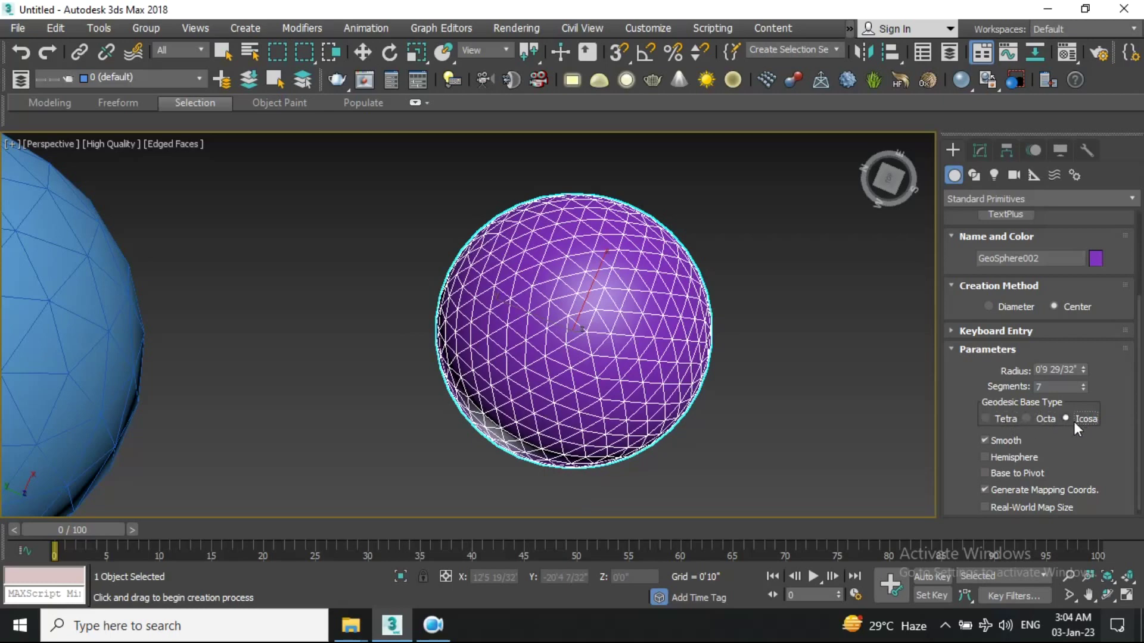
left_click(989, 419)
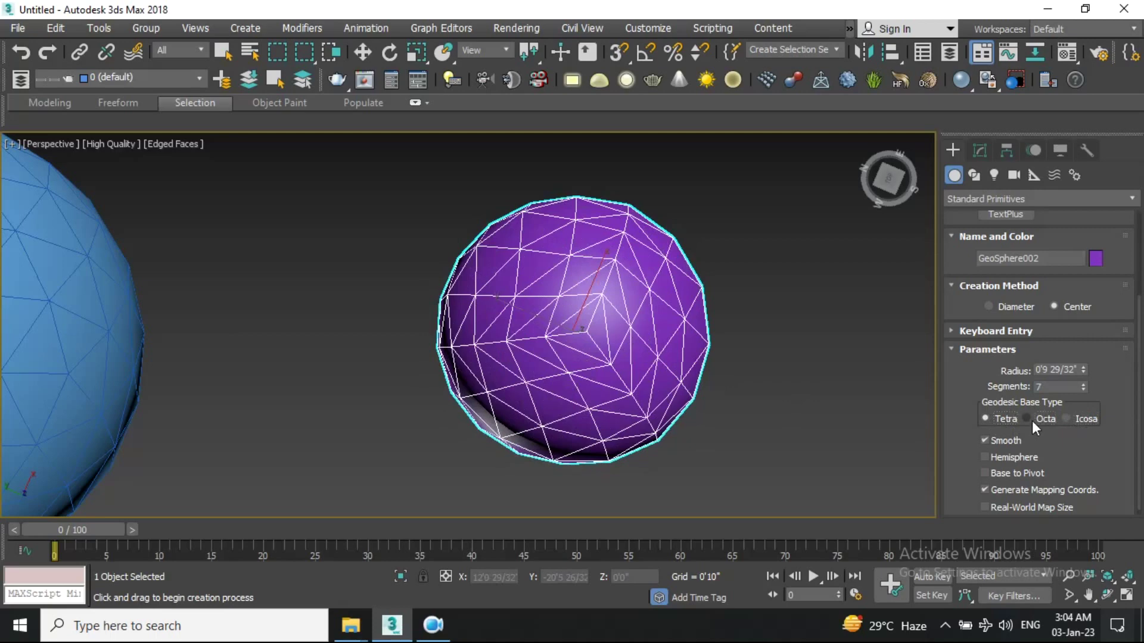
left_click(1032, 420)
left_click(1077, 418)
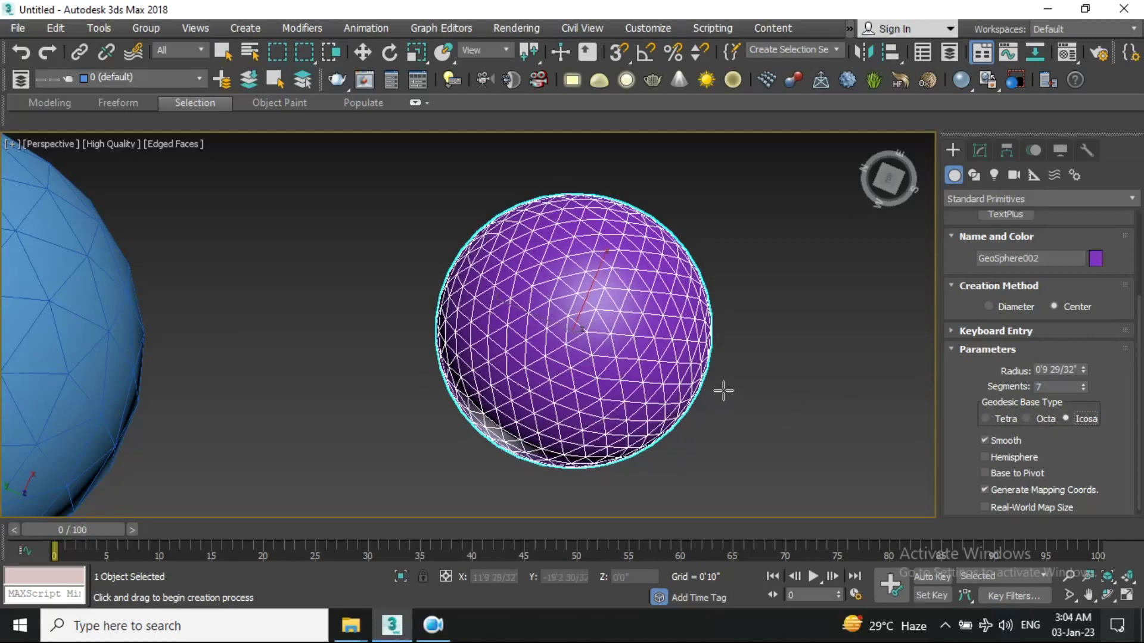
Settle on the Icosa base, enable Hemisphere and Base to Pivot, with 7 segments
middle_click_drag(728, 380, 705, 365)
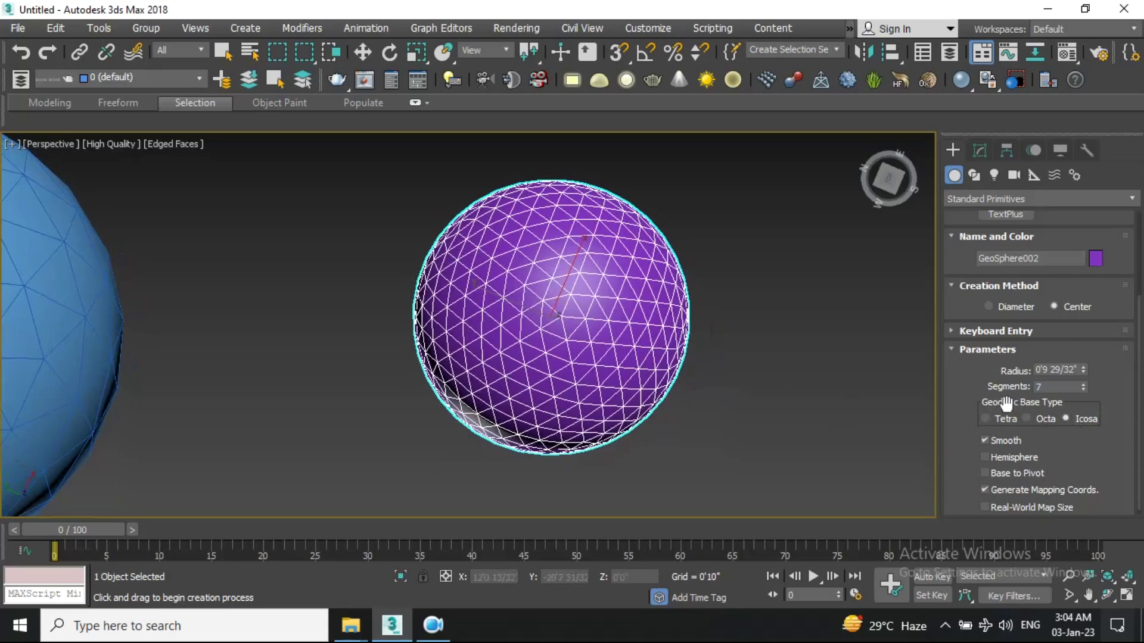
left_click(983, 420)
left_click(1035, 419)
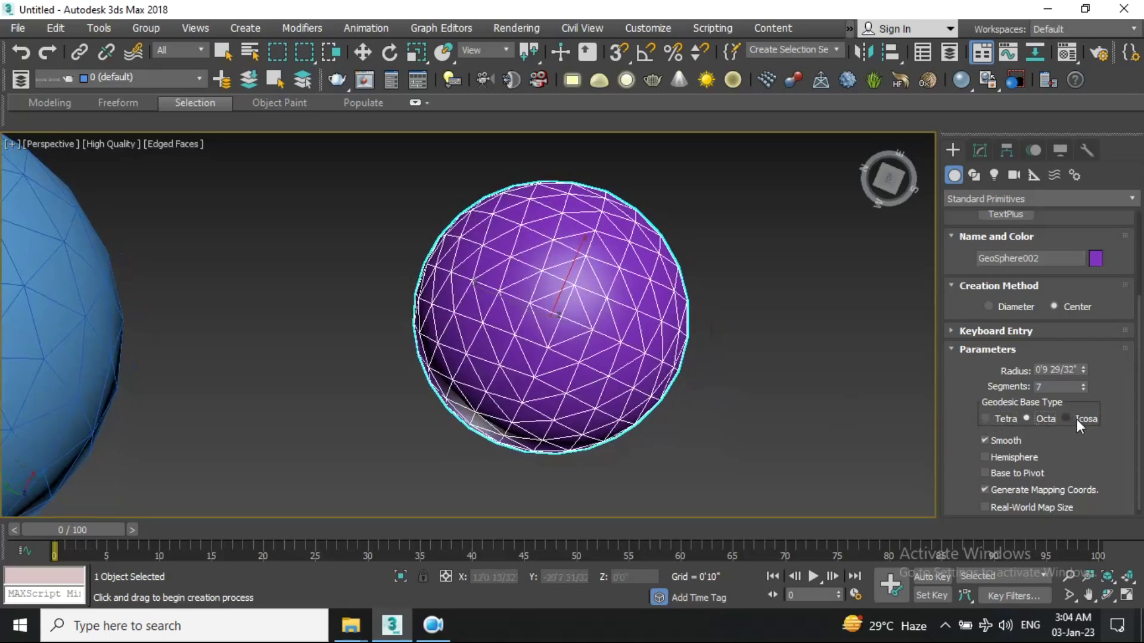
left_click(1078, 420)
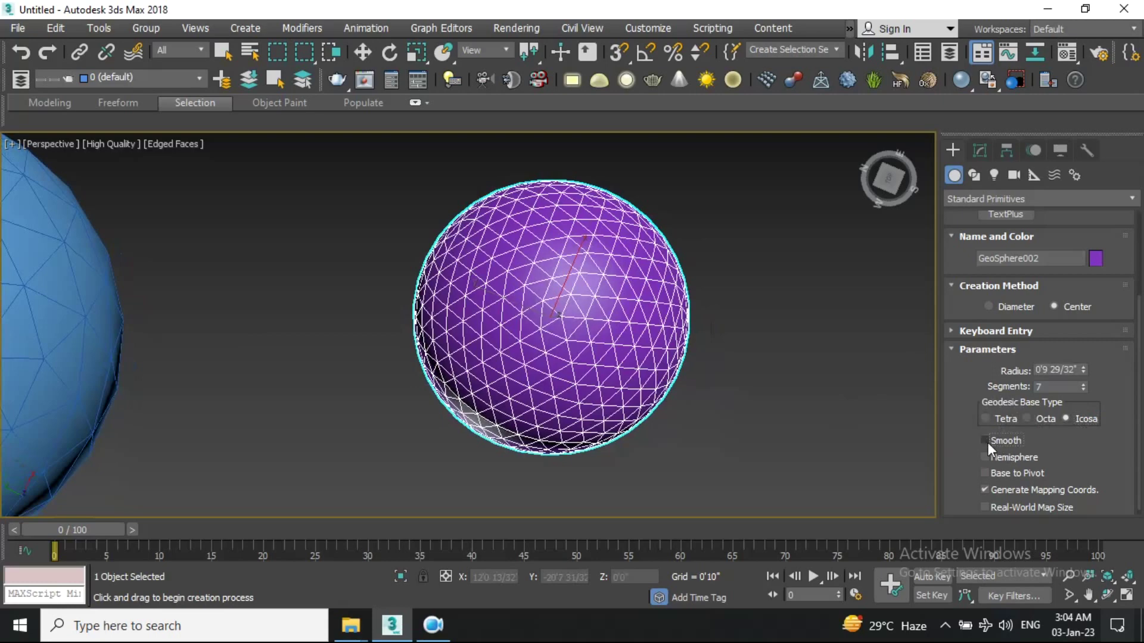
left_click(986, 472)
left_click(984, 458)
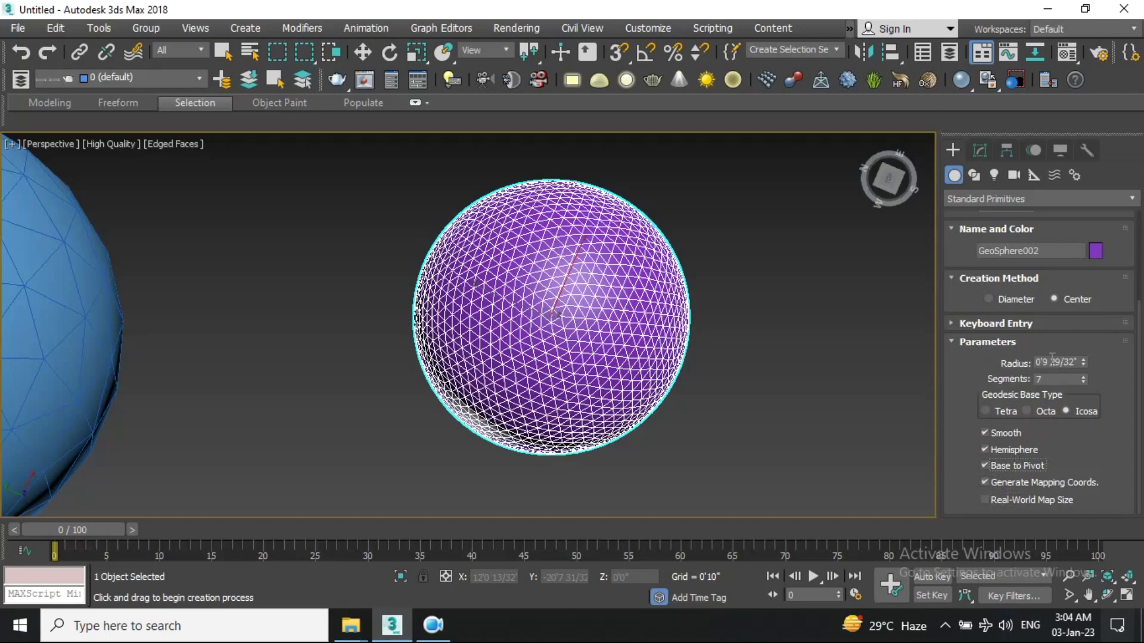
left_click_drag(1083, 381, 1089, 379)
left_click_drag(961, 242, 1005, 572)
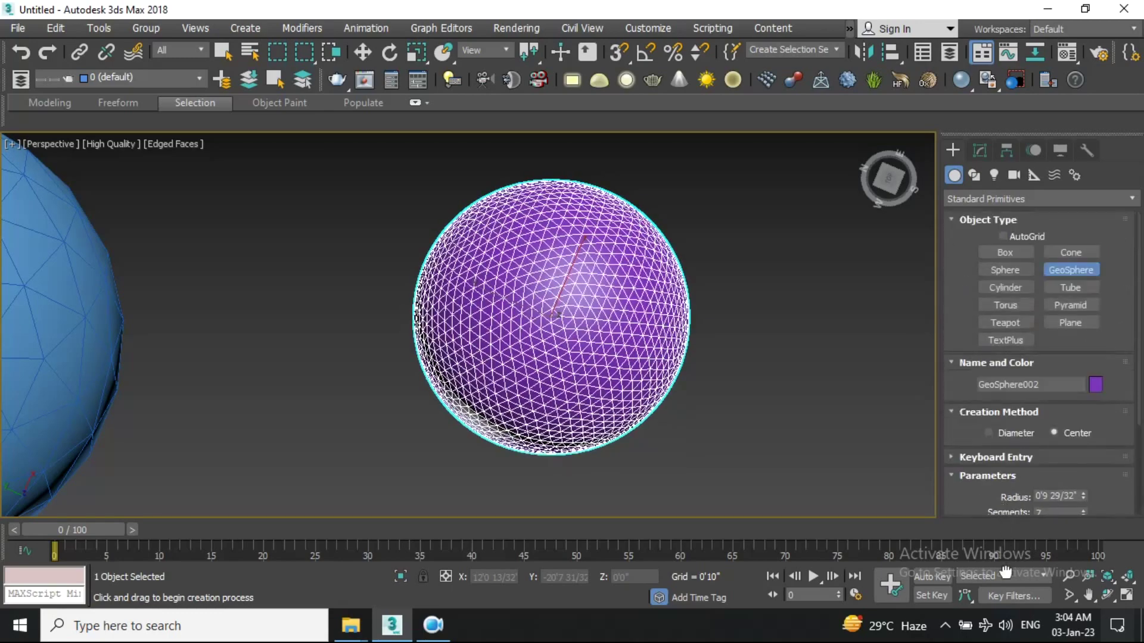
Draw a new cylinder beside the others, height 2'2 23/32"
left_click(1005, 288)
mouse_move(849, 331)
middle_mouse_down()
mouse_move(664, 409)
mouse_move(476, 396)
middle_mouse_up()
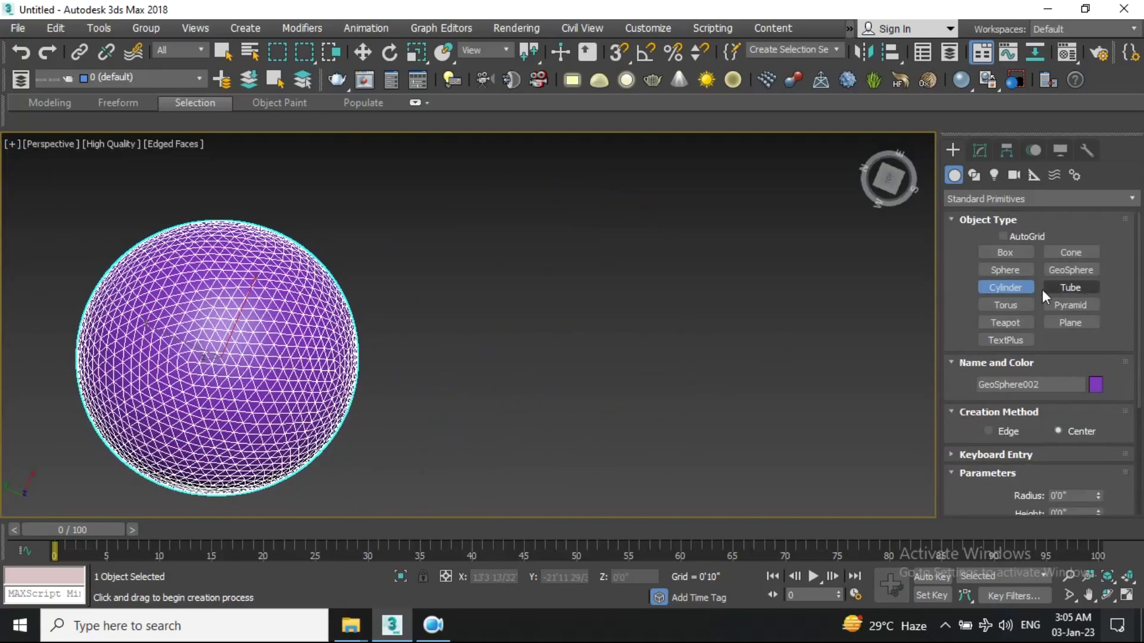
middle_click_drag(685, 358, 616, 403, "alt")
left_click_drag(616, 404, 626, 426)
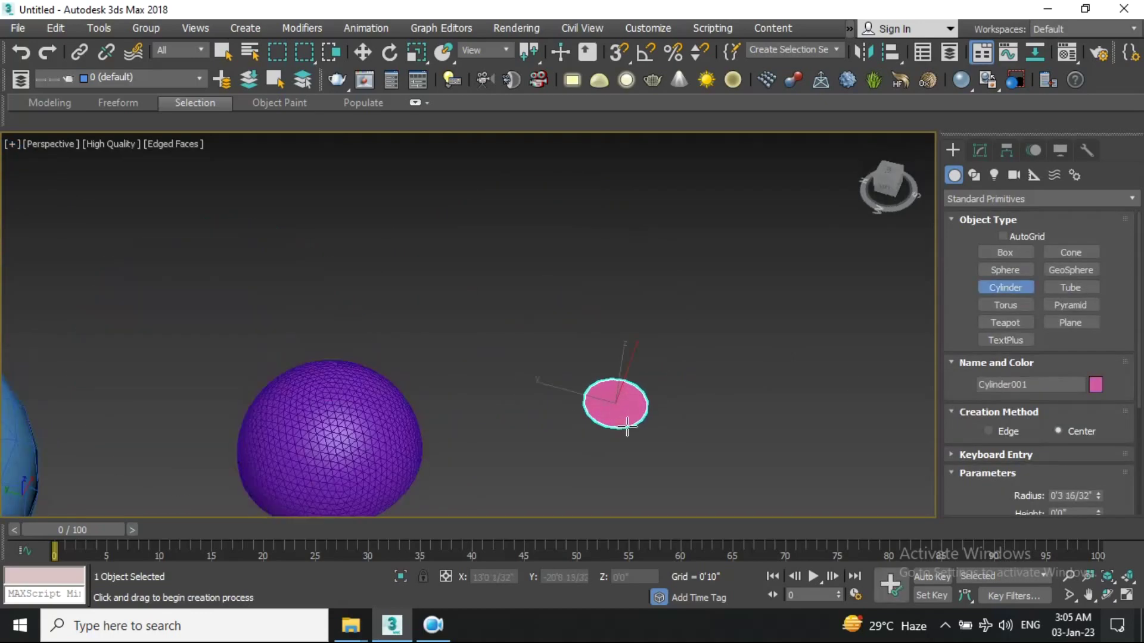
left_click(659, 187)
middle_click_drag(645, 258, 612, 337)
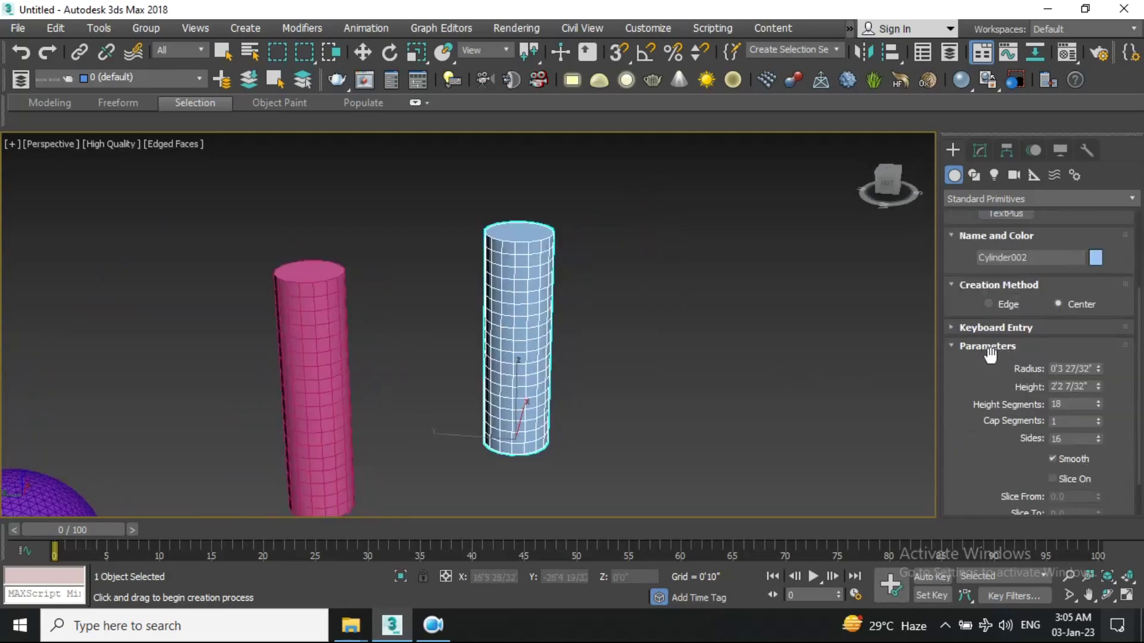
Give Cylinder002 radius 0'3 21/32", 17 height segments and 16 sides
left_click_drag(1098, 369, 1101, 404)
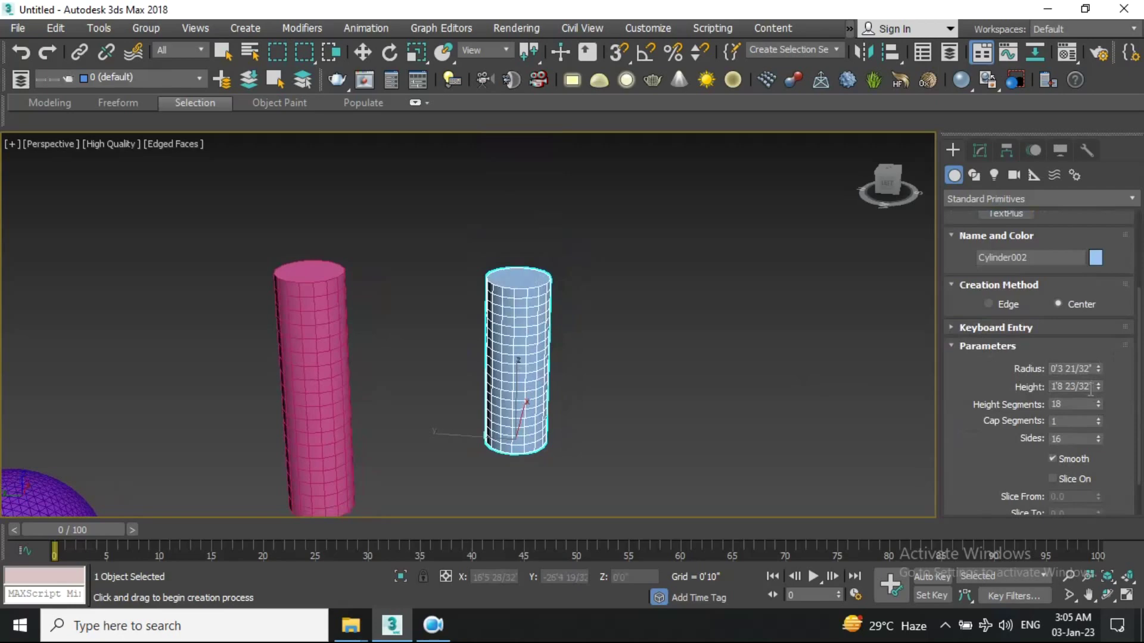
left_click_drag(1097, 404, 1093, 426)
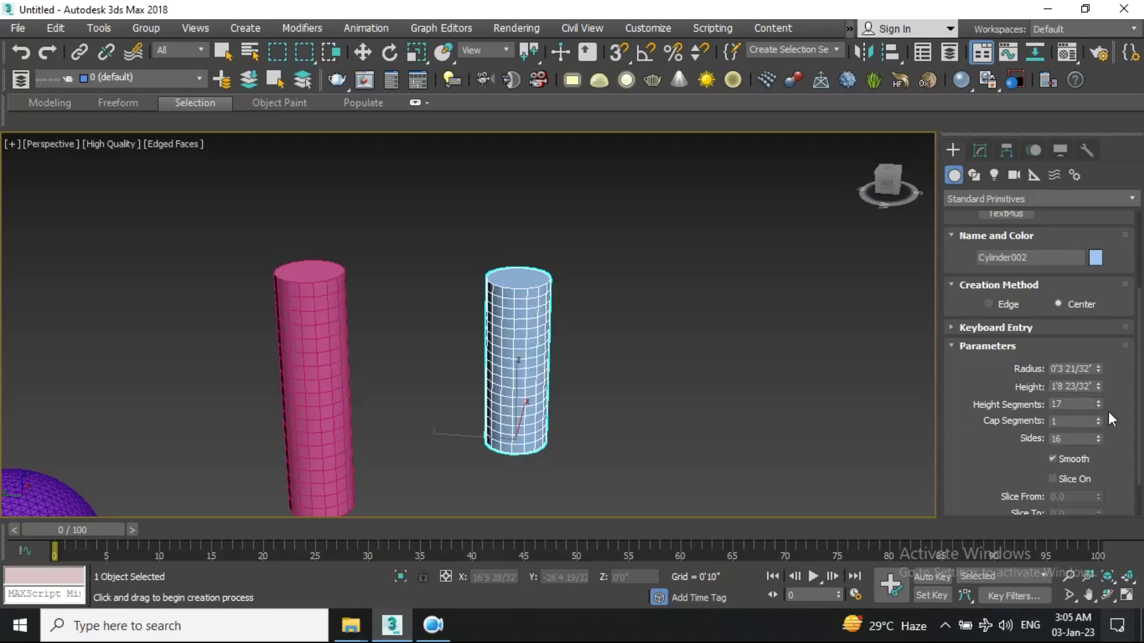
scroll(1044, 459, "down", 1)
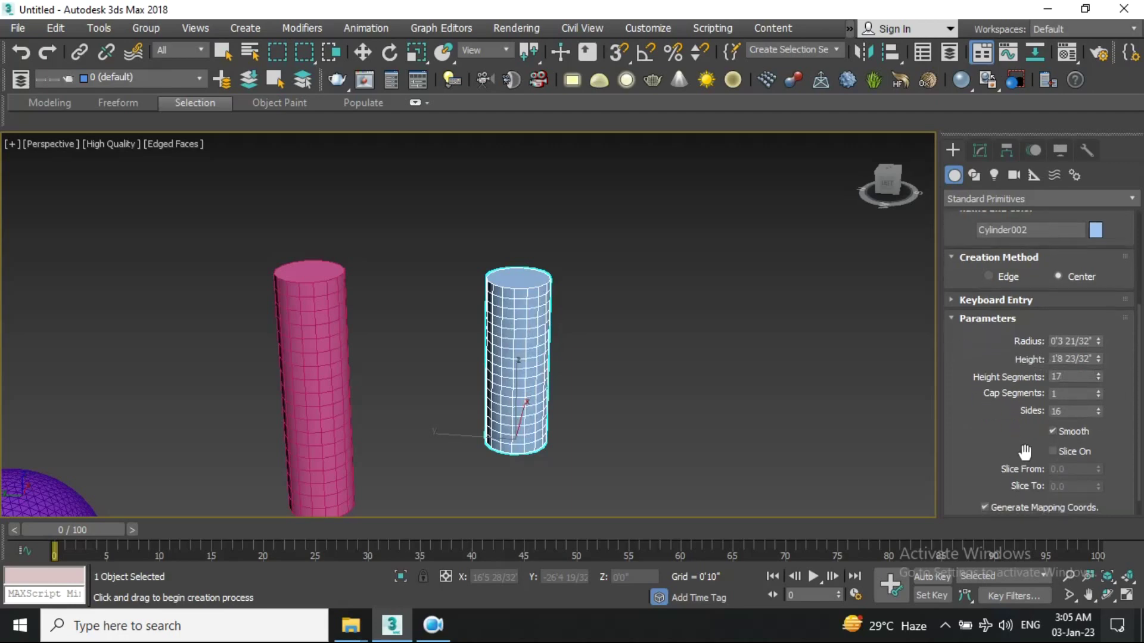
scroll(1037, 457, "down", 1)
scroll(1019, 390, "up", 1)
scroll(1031, 386, "up", 1)
scroll(1046, 380, "up", 1)
scroll(1057, 374, "up", 1)
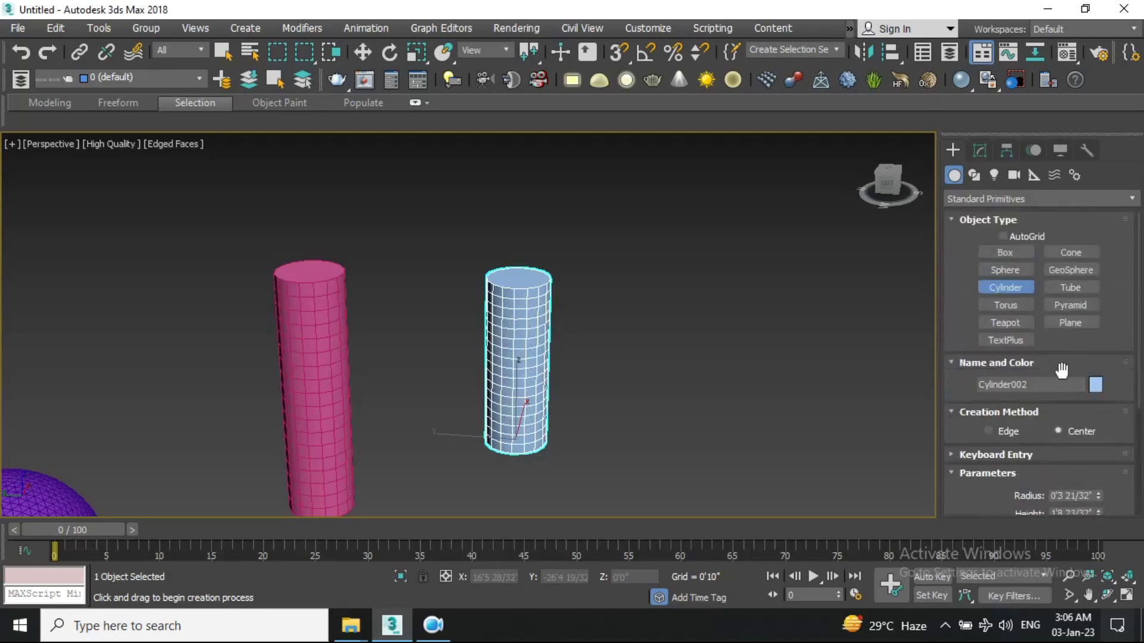
left_click(1071, 288)
Draw a tall hollow tube, Tube001, with its outer radius, wall thickness and height
mouse_move(752, 398)
middle_mouse_down()
mouse_move(590, 429)
mouse_move(393, 432)
middle_mouse_up()
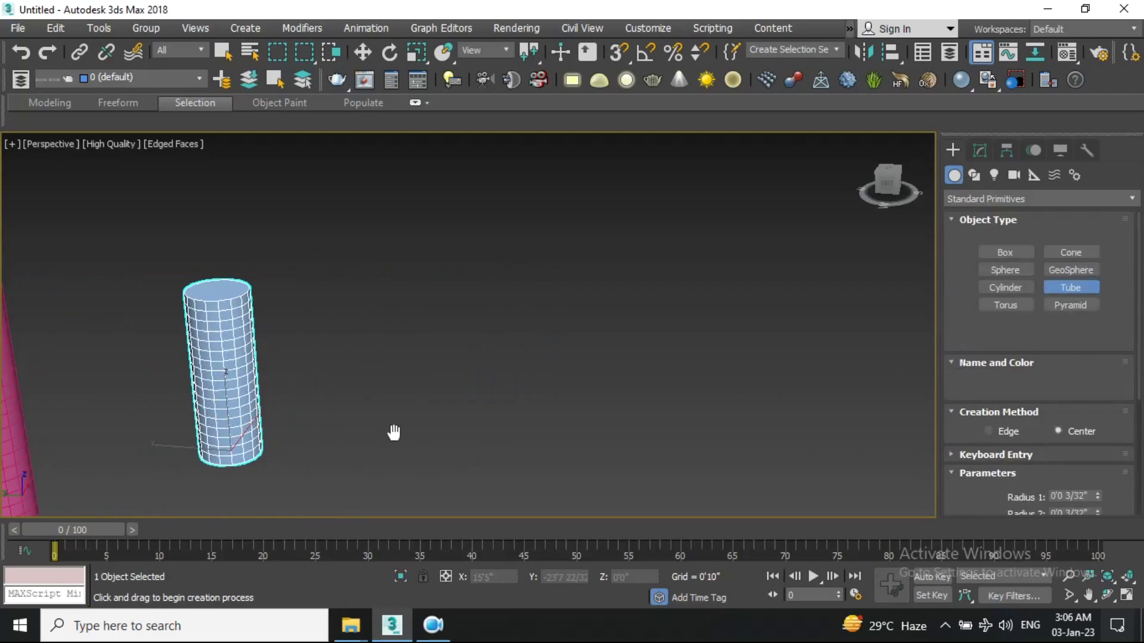
left_click_drag(507, 390, 527, 426)
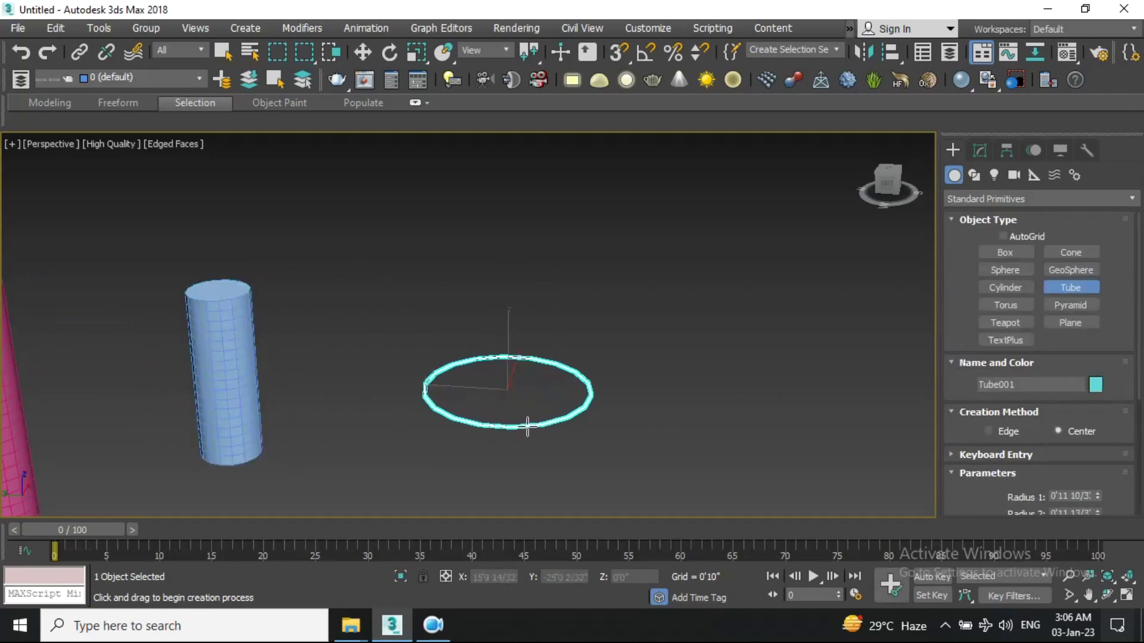
left_click(522, 417)
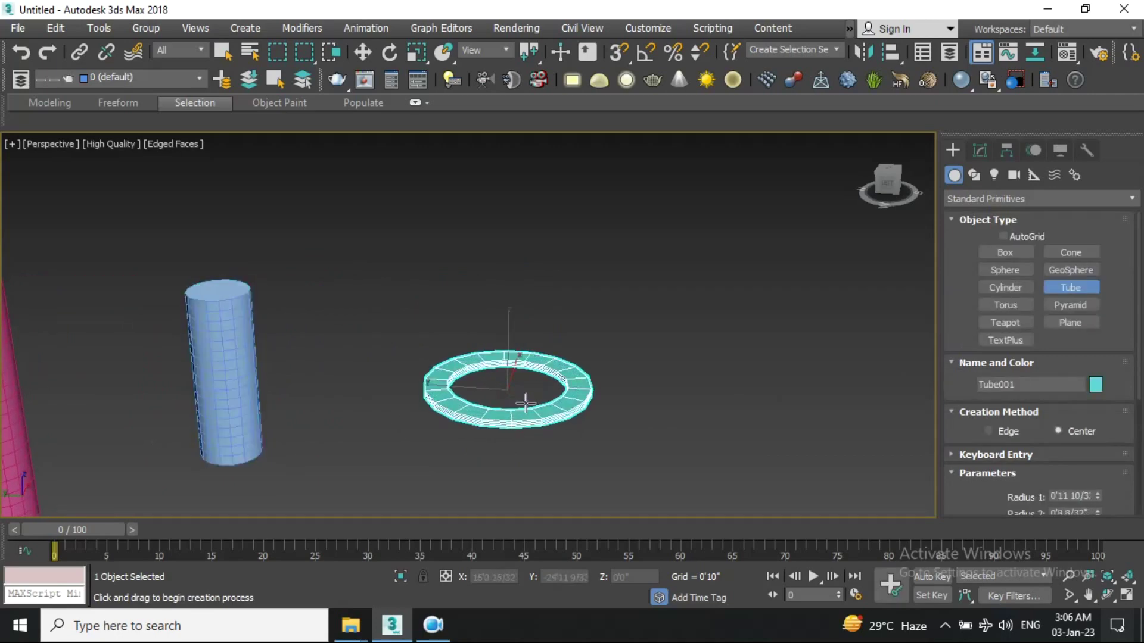
left_click(548, 213)
middle_click_drag(541, 305, 572, 391)
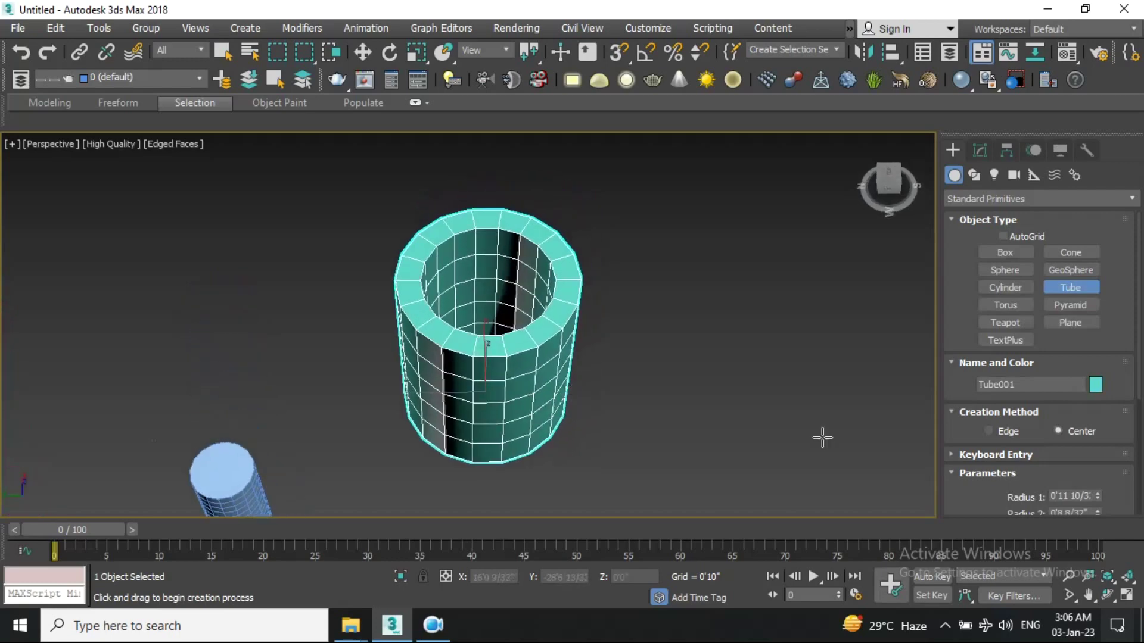
Set Tube001 to 5 height segments and 18 sides and enable Slice On
left_click_drag(992, 491, 990, 378)
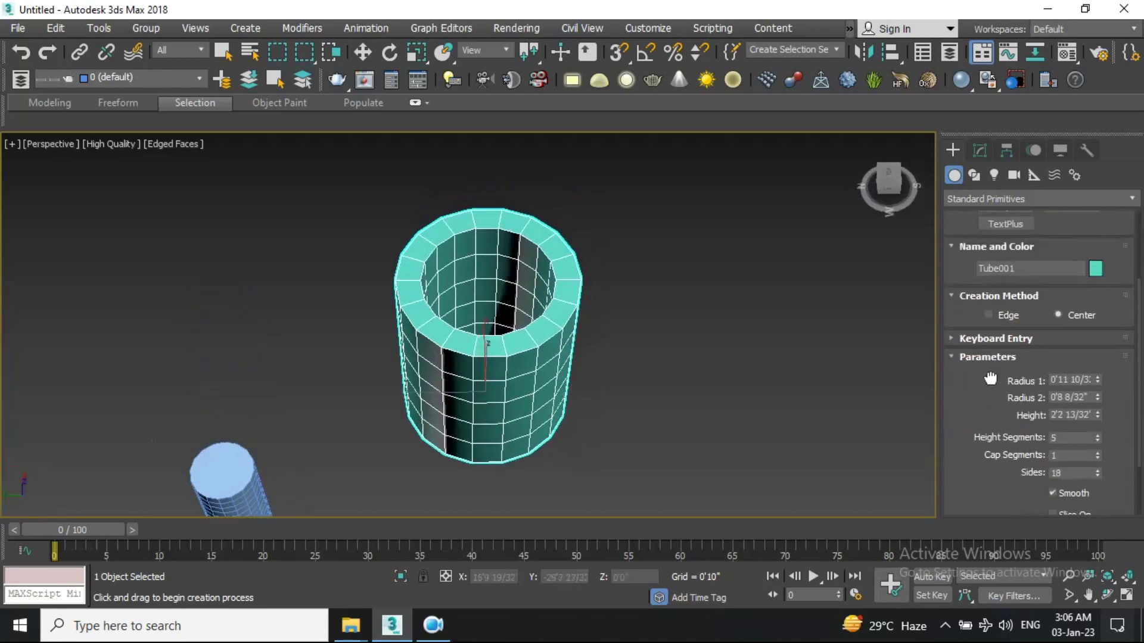
left_click_drag(1108, 495, 1107, 447)
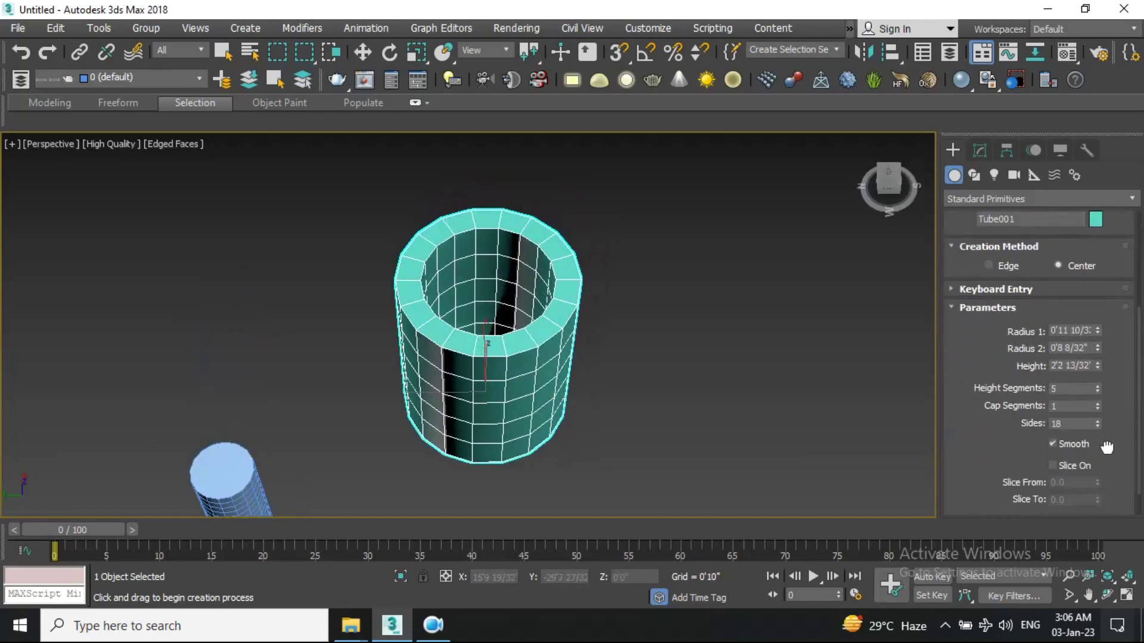
mouse_move(984, 335)
left_mouse_down()
mouse_move(986, 441)
mouse_move(1000, 490)
mouse_move(964, 440)
left_mouse_up()
left_click(1052, 481)
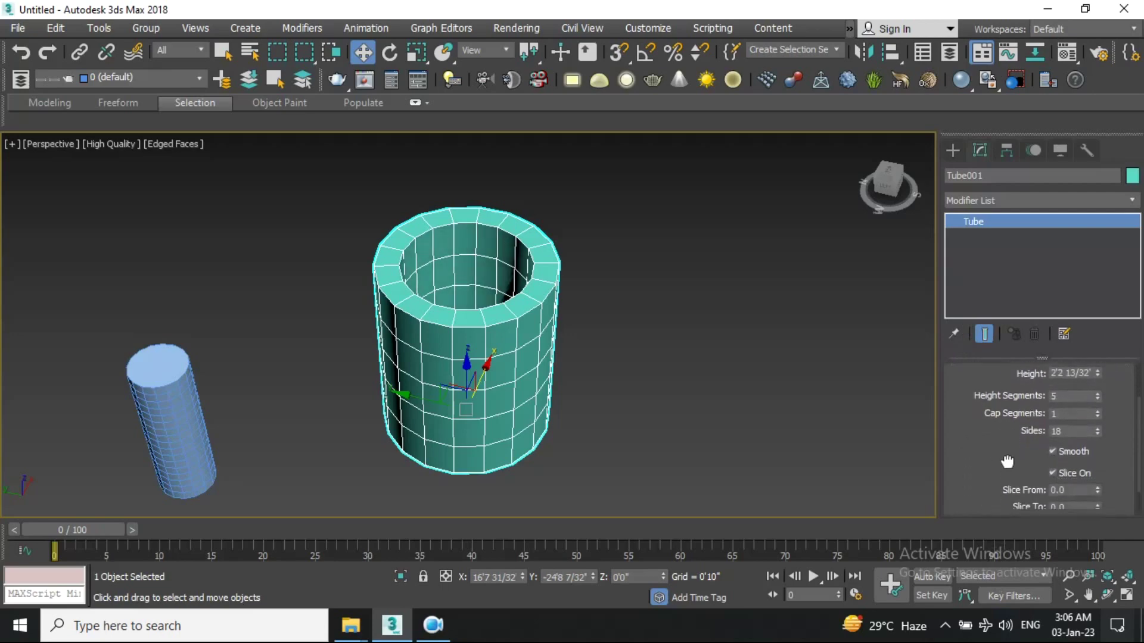
Turn on Slice and set Slice From to about 187.5, trimming the tube to a partial arc
scroll(1064, 459, "down", 3)
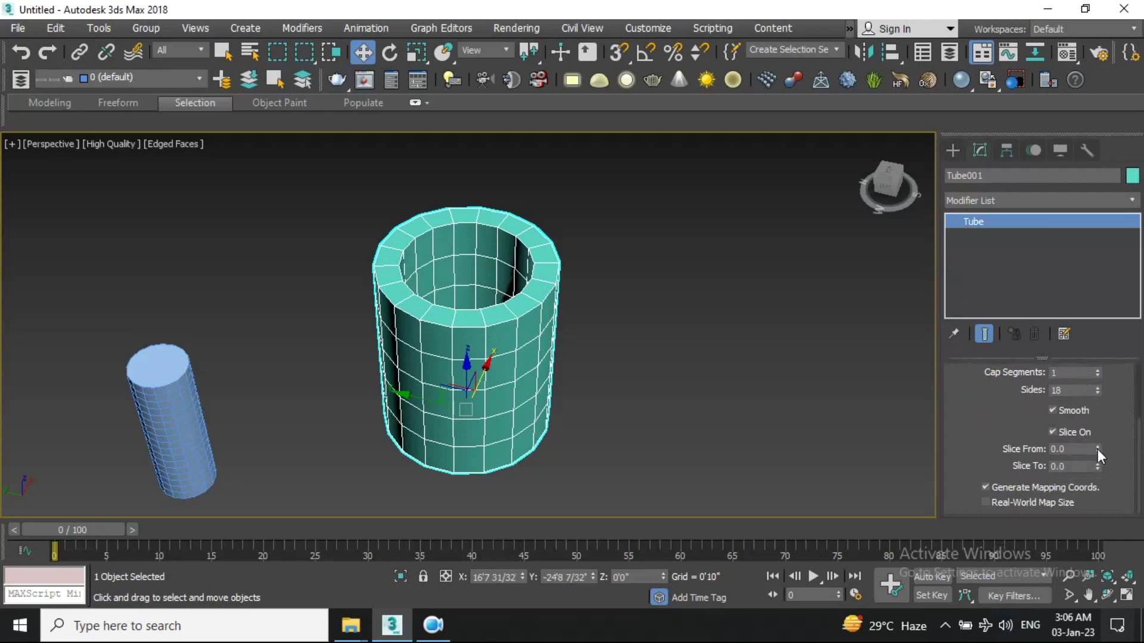
left_click_drag(1097, 449, 1120, 138)
mouse_move(592, 409)
middle_mouse_down("alt")
mouse_move(556, 417)
mouse_move(485, 396)
middle_mouse_up("alt")
mouse_move(632, 398)
middle_mouse_down("alt")
mouse_move(620, 393)
mouse_move(597, 417)
mouse_move(908, 403)
middle_mouse_up("alt")
scroll(1004, 478, "up", 2)
scroll(1004, 478, "up", 2)
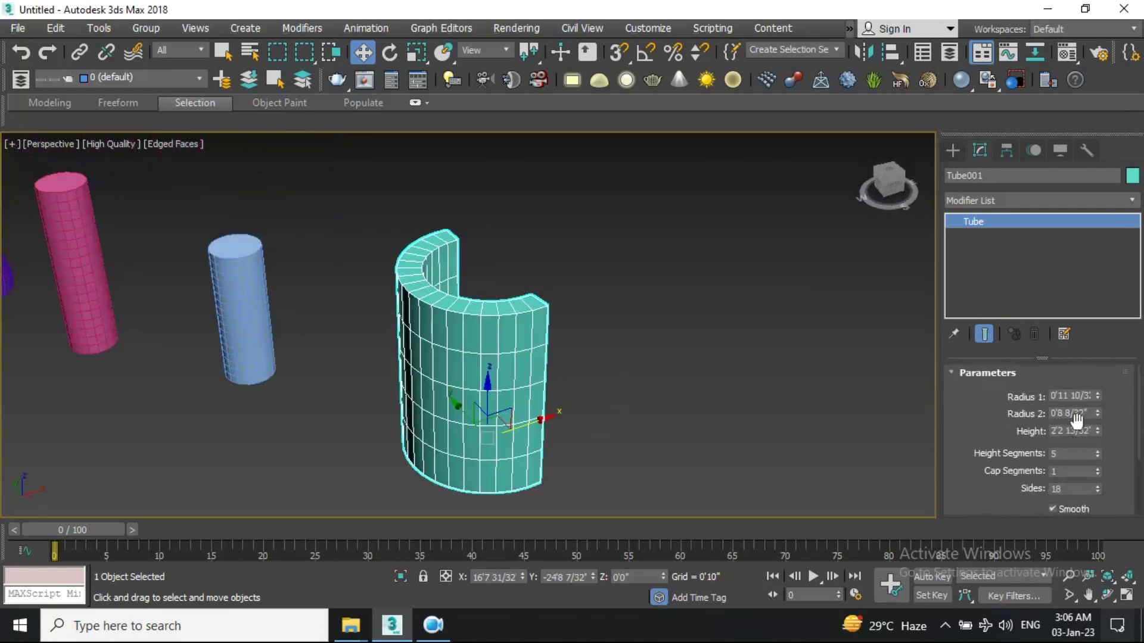
Raise the tube's Radius 1 slightly and lower its height to 0'1 13/32"
left_click(1097, 393)
mouse_move(1097, 430)
left_mouse_down()
mouse_move(1099, 510)
mouse_move(1099, 498)
left_mouse_up()
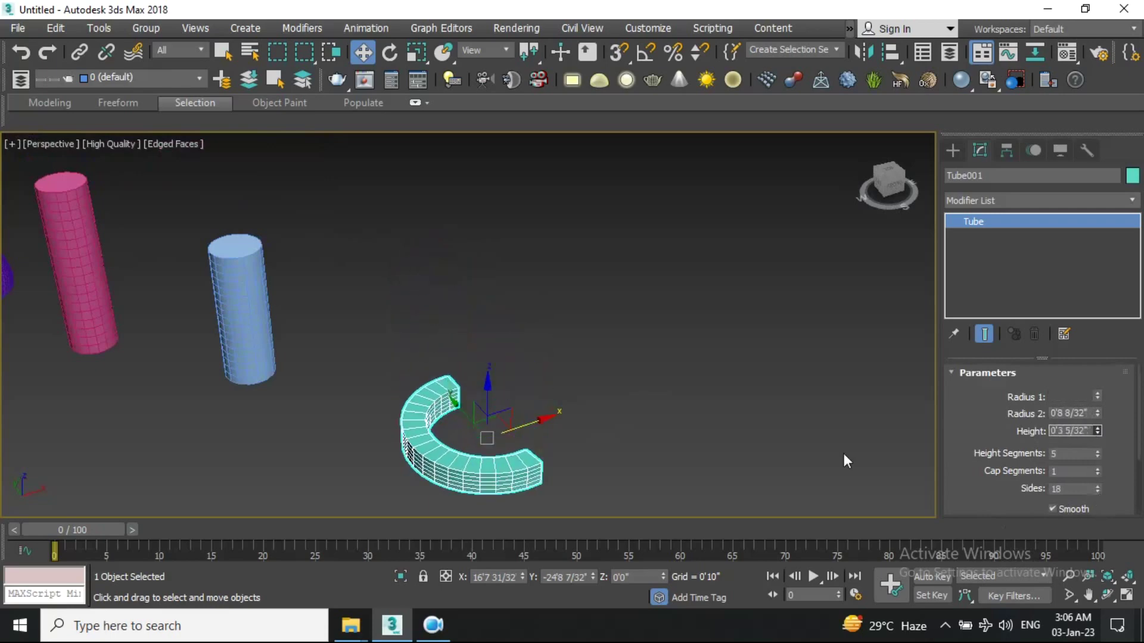
middle_click_drag(844, 453, 513, 446, "alt")
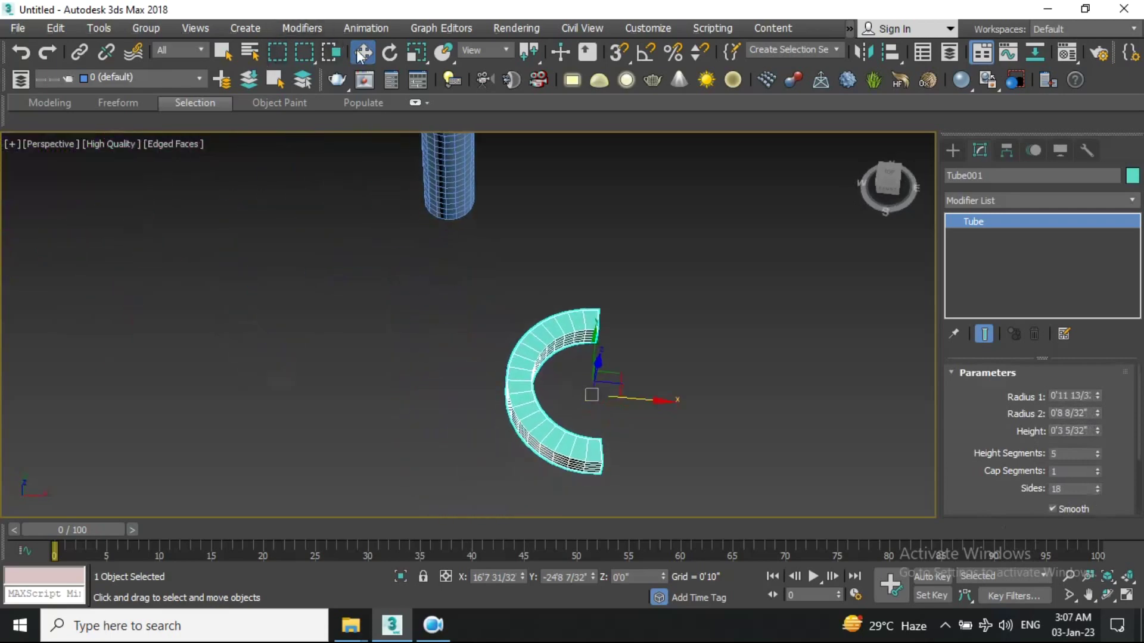
Scale the tube to 33.754 along X, then frame it in the view with Z
left_click(410, 55)
mouse_move(653, 400)
middle_mouse_down("alt")
mouse_move(680, 367)
mouse_move(638, 365)
mouse_move(511, 401)
middle_mouse_up("alt")
left_click(510, 401)
scroll(551, 401, "up", 5)
scroll(582, 410, "up", 5)
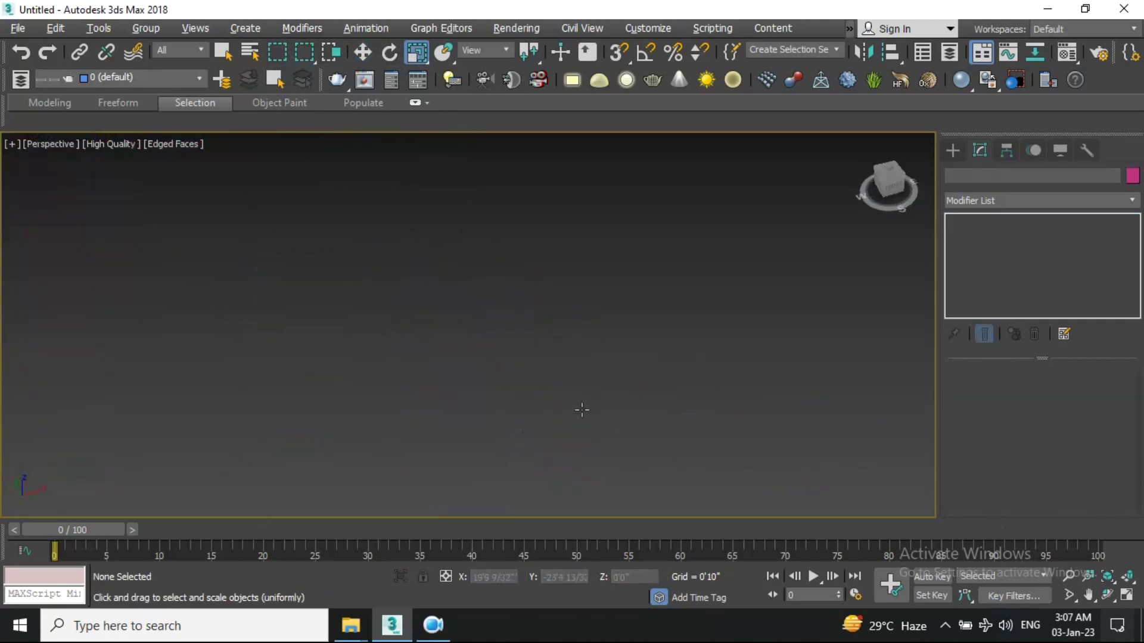
key("ctrl+z")
key("z")
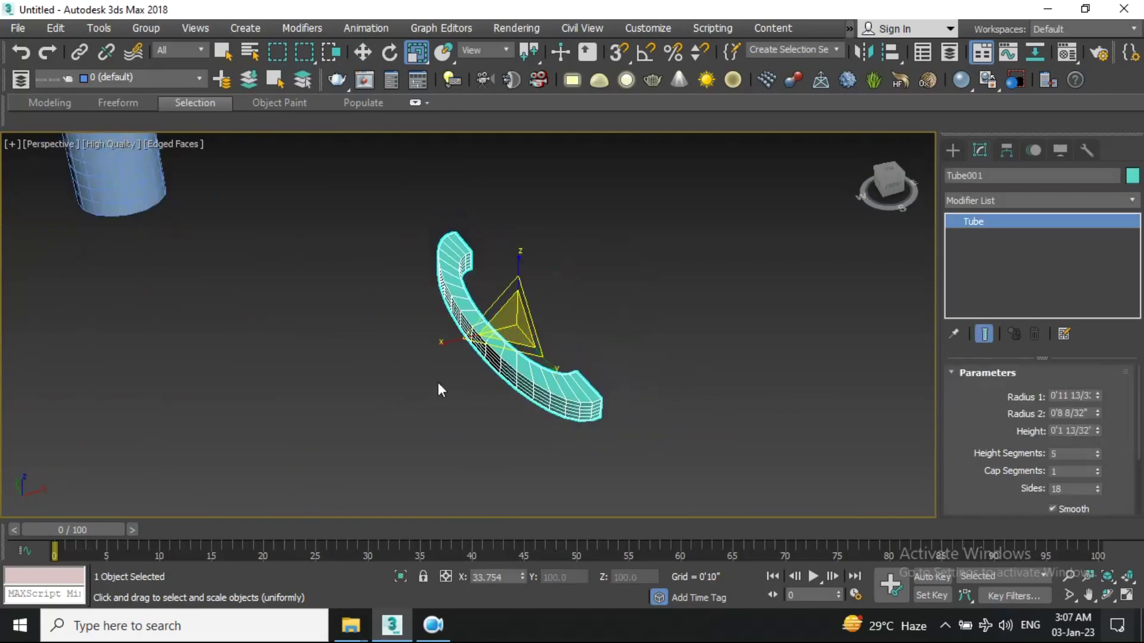
Create Torus001 with radius 1 0'7 6/32", radius 2 0'1 6/32" and 24 segments
left_click(954, 151)
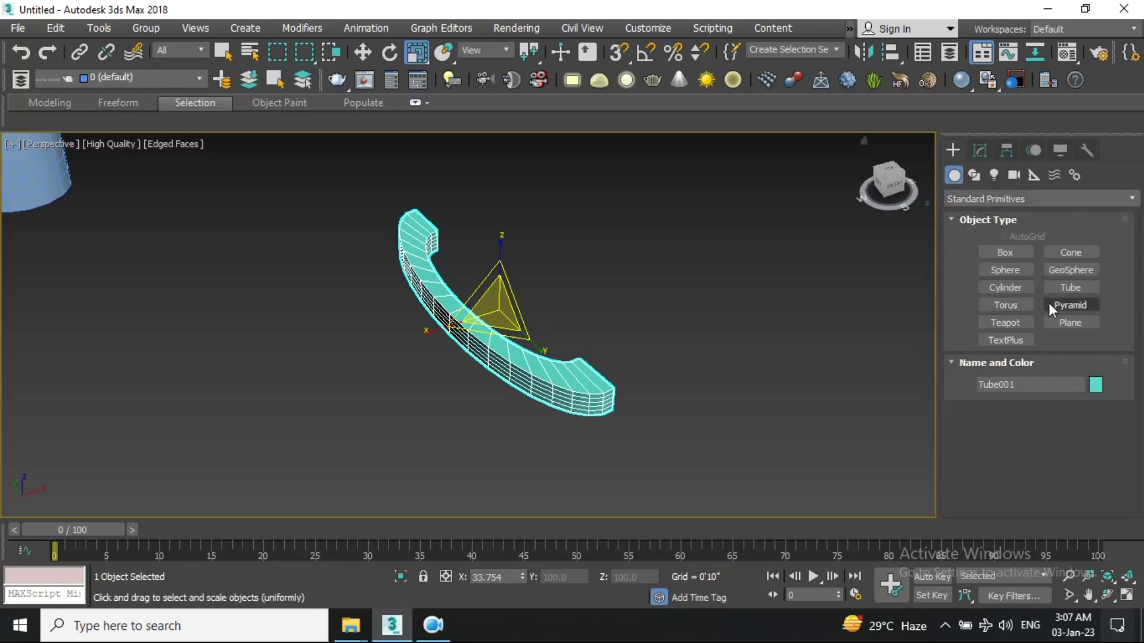
left_click(1011, 305)
middle_click_drag(711, 331, 378, 362)
left_click_drag(479, 309, 530, 410)
left_click(518, 393)
middle_click_drag(524, 399, 656, 358, "alt")
scroll(1037, 357, "down", 3)
Experiment with torus Twist and Rotation, resetting Rotation to 0 and dropping Twist to about 8.5
left_click_drag(1094, 393, 1096, 416)
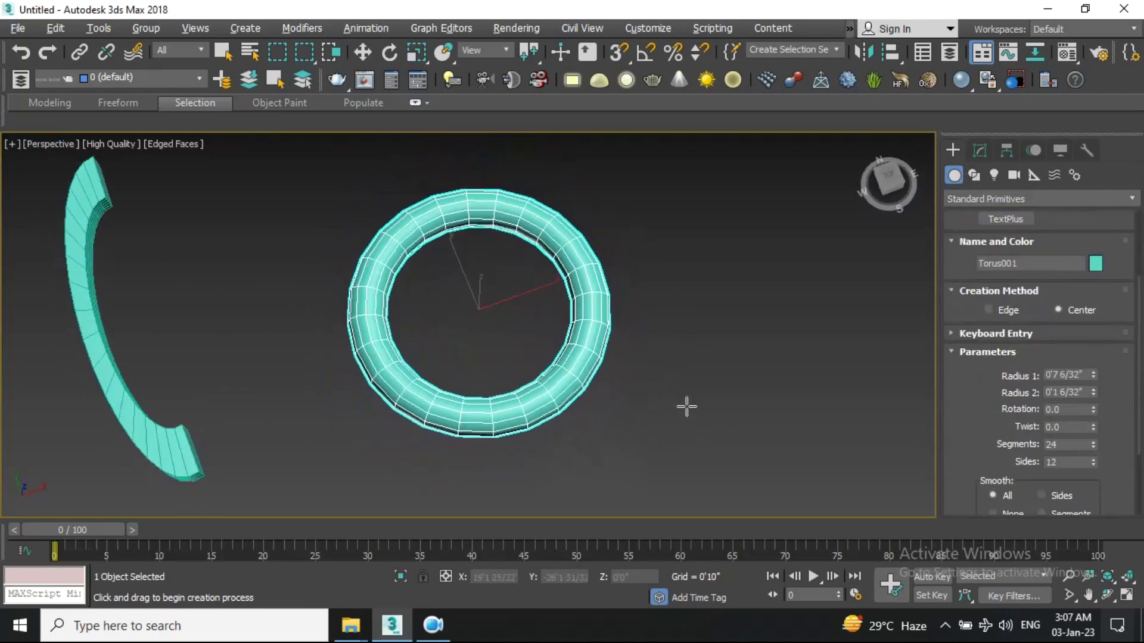
middle_click_drag(687, 407, 684, 383, "alt")
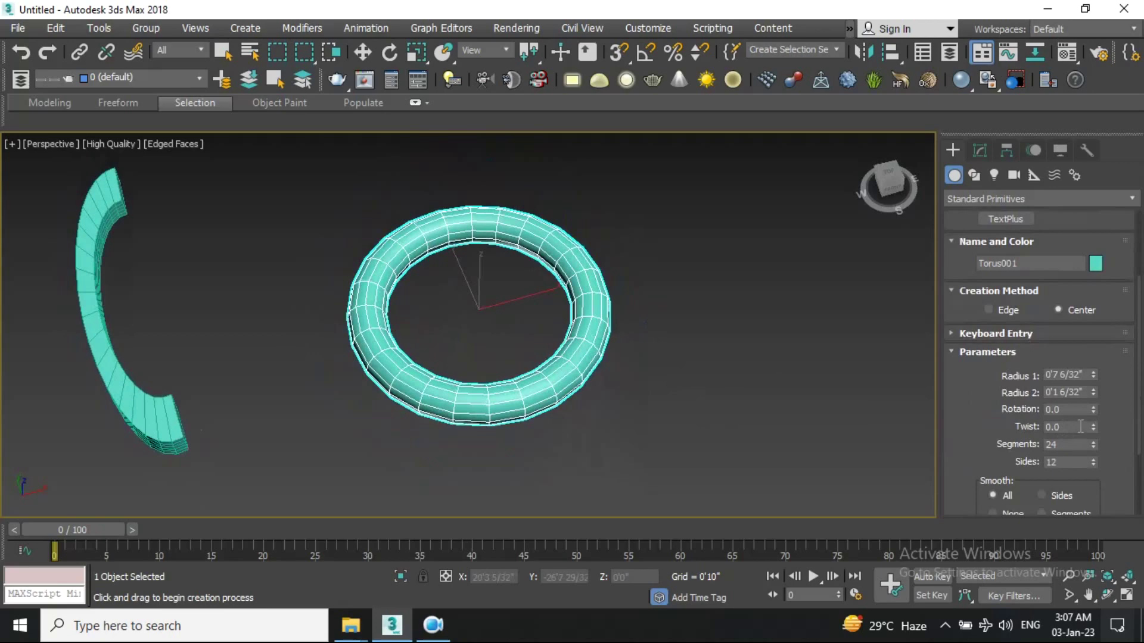
mouse_move(1094, 427)
left_mouse_down()
mouse_move(1100, 329)
mouse_move(1101, 428)
left_mouse_up()
mouse_move(1091, 409)
left_mouse_down()
mouse_move(1095, 136)
mouse_move(1080, 222)
mouse_move(1080, 452)
mouse_move(1114, 41)
mouse_move(1122, 192)
mouse_move(1083, 519)
mouse_move(1076, 378)
mouse_move(1090, 202)
mouse_move(1115, 534)
left_mouse_up()
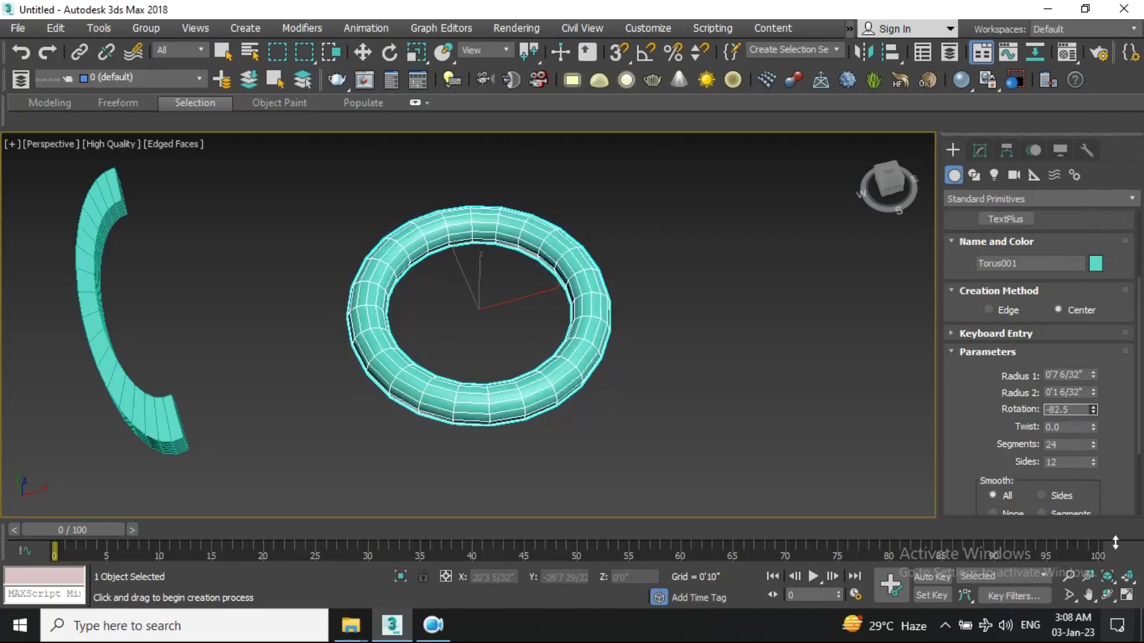
right_click(1092, 410)
mouse_move(1093, 427)
left_mouse_down()
mouse_move(1109, 254)
mouse_move(47, 313)
left_mouse_up()
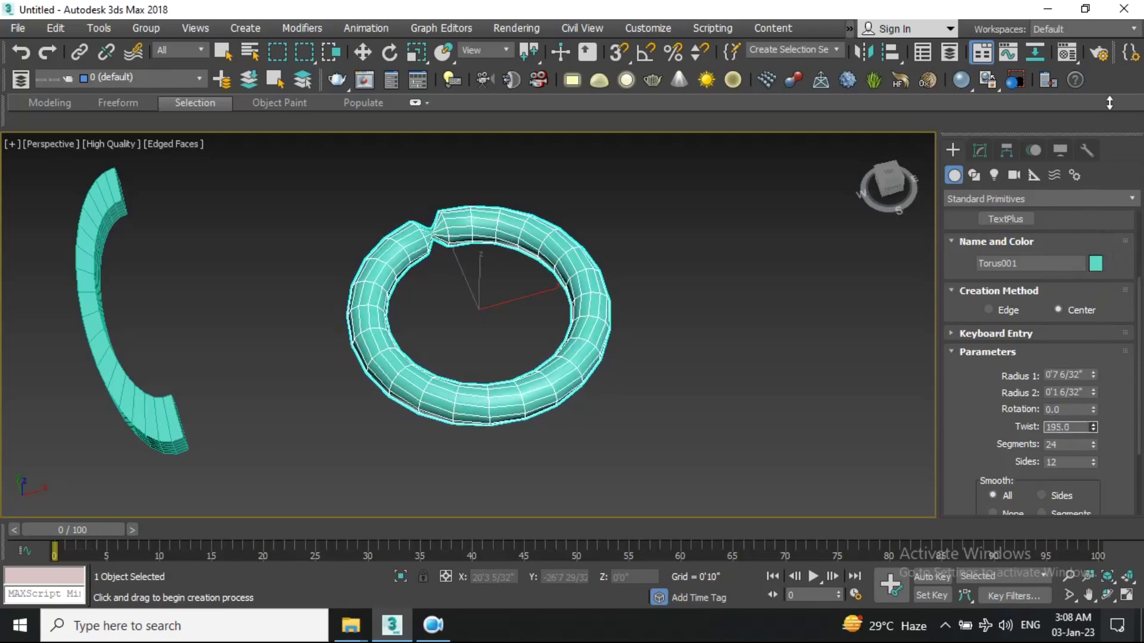
left_click_drag(47, 313, 76, 413)
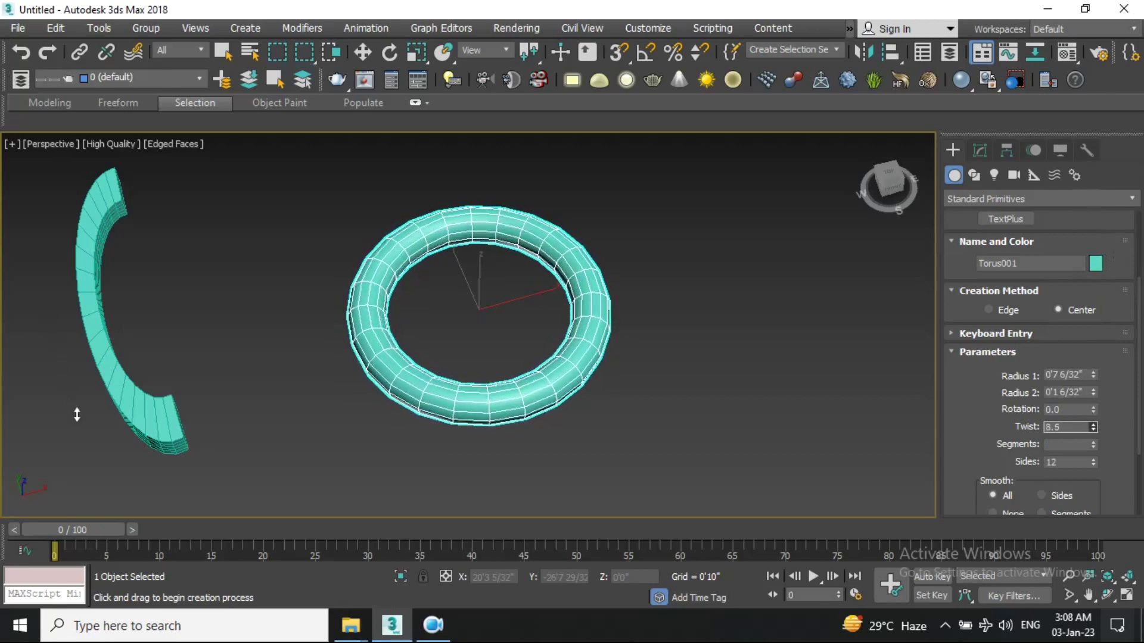
scroll(421, 239, "up", 4)
scroll(459, 212, "down", 4)
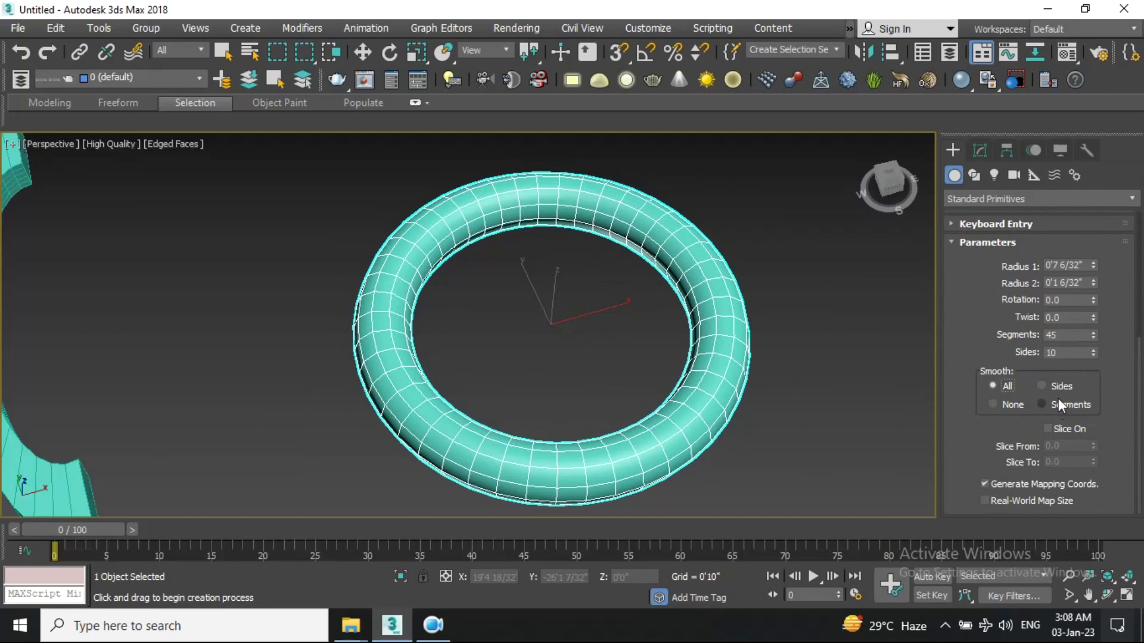
Try Segments and Sides smoothing on the torus, then set smoothing back to All
left_click(1062, 410)
left_click(1053, 385)
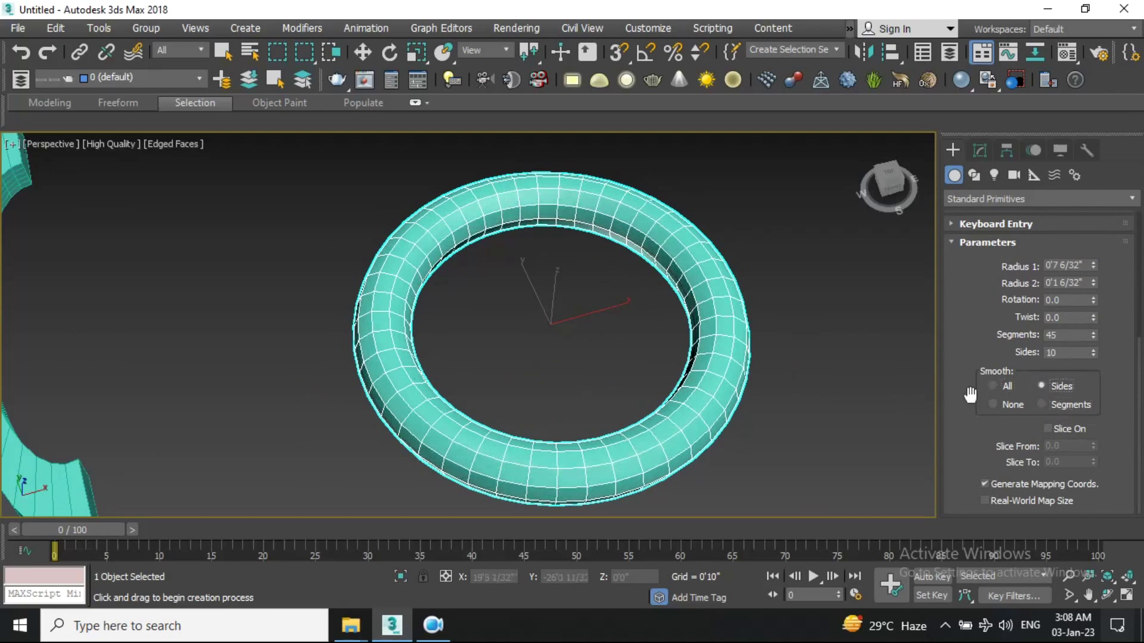
left_click(1002, 385)
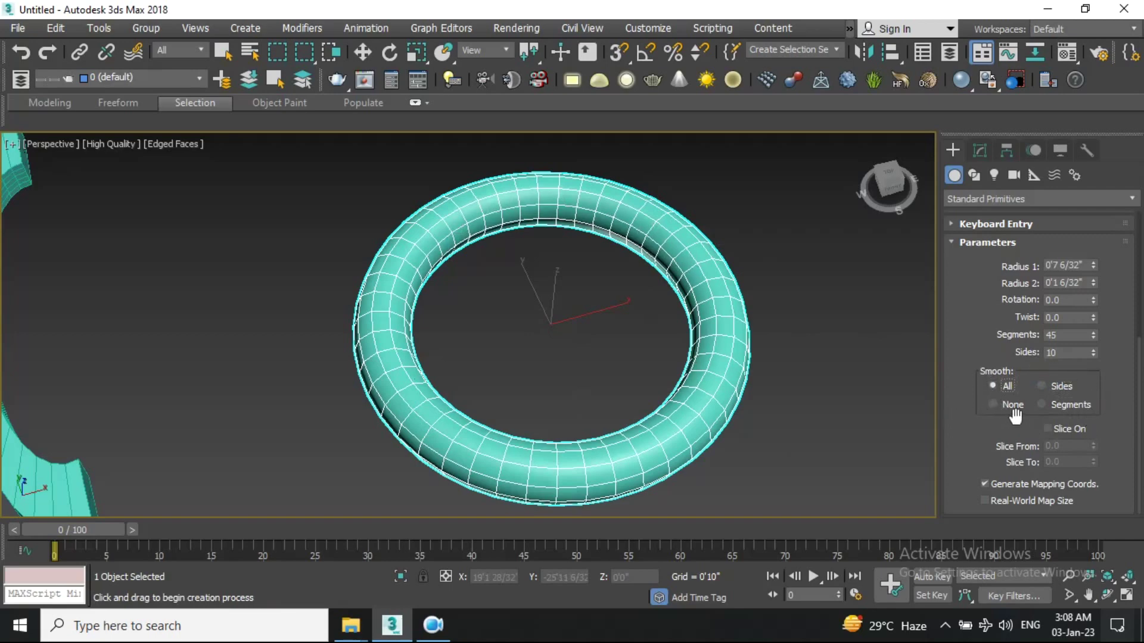
scroll(524, 278, "down", 5)
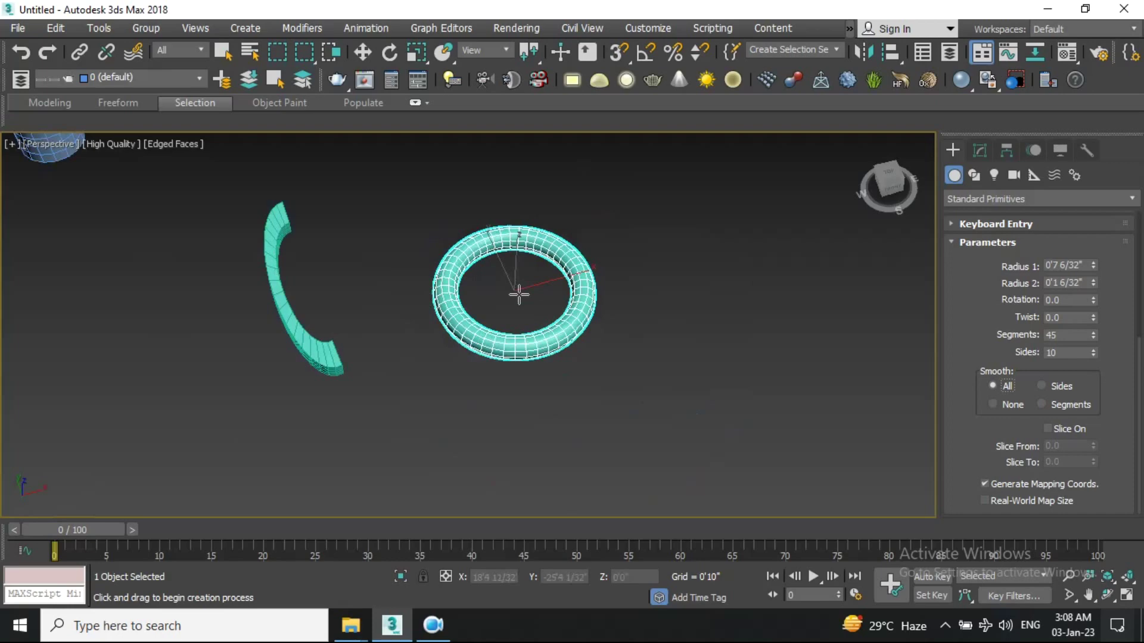
Enable Slice on the torus with Slice To about -899.5, leaving an open arc
scroll(518, 293, "up", 2)
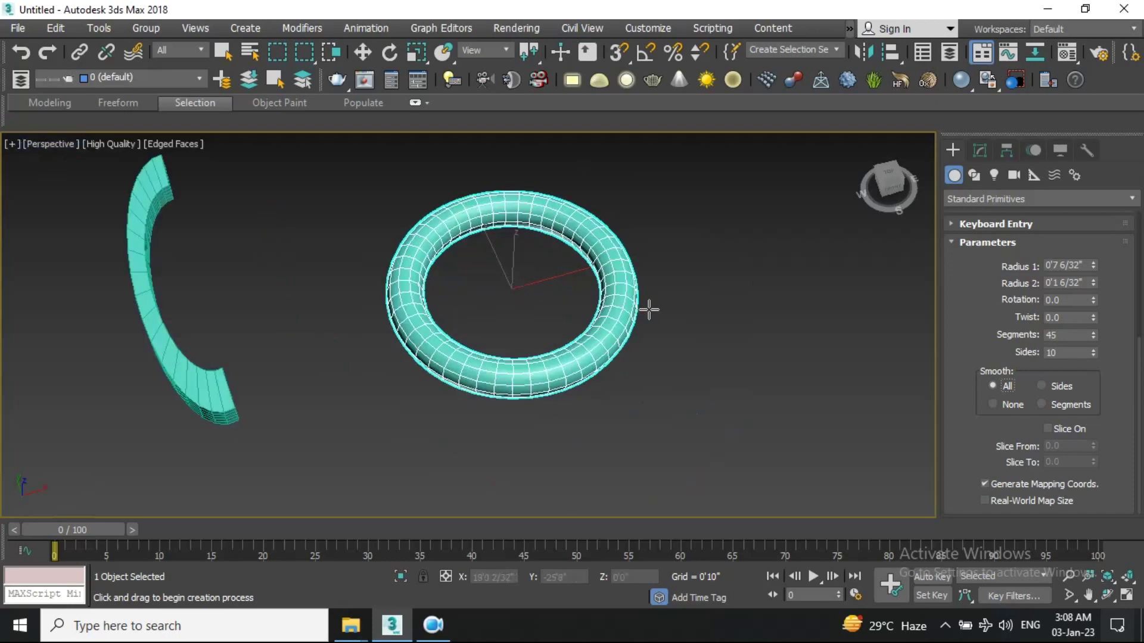
left_click(1059, 428)
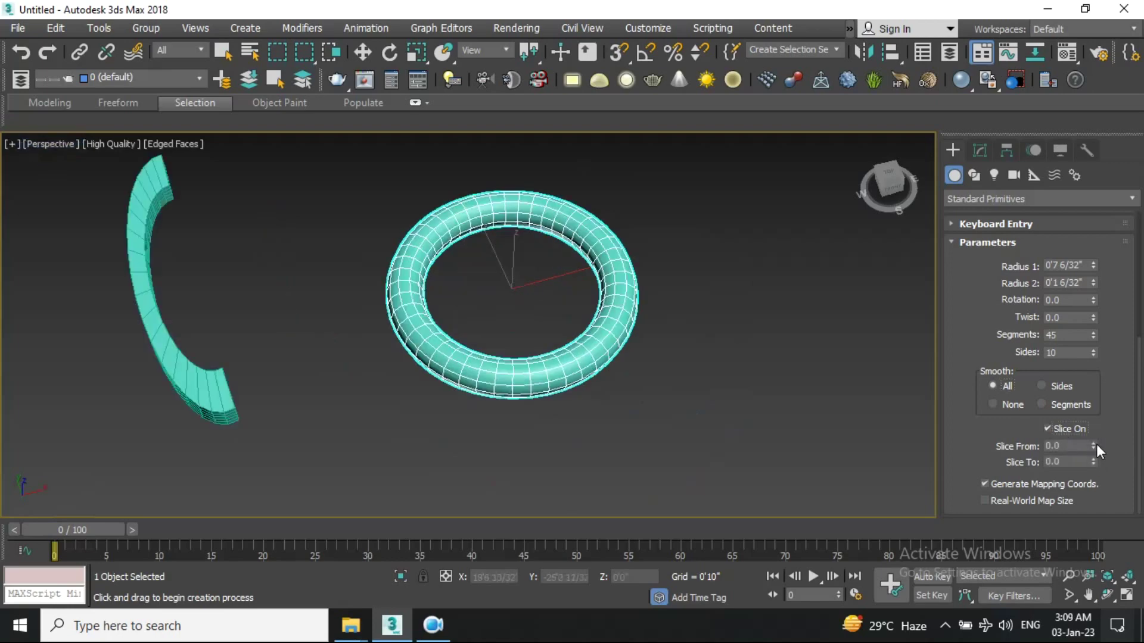
left_click_drag(1093, 462, 1095, 494)
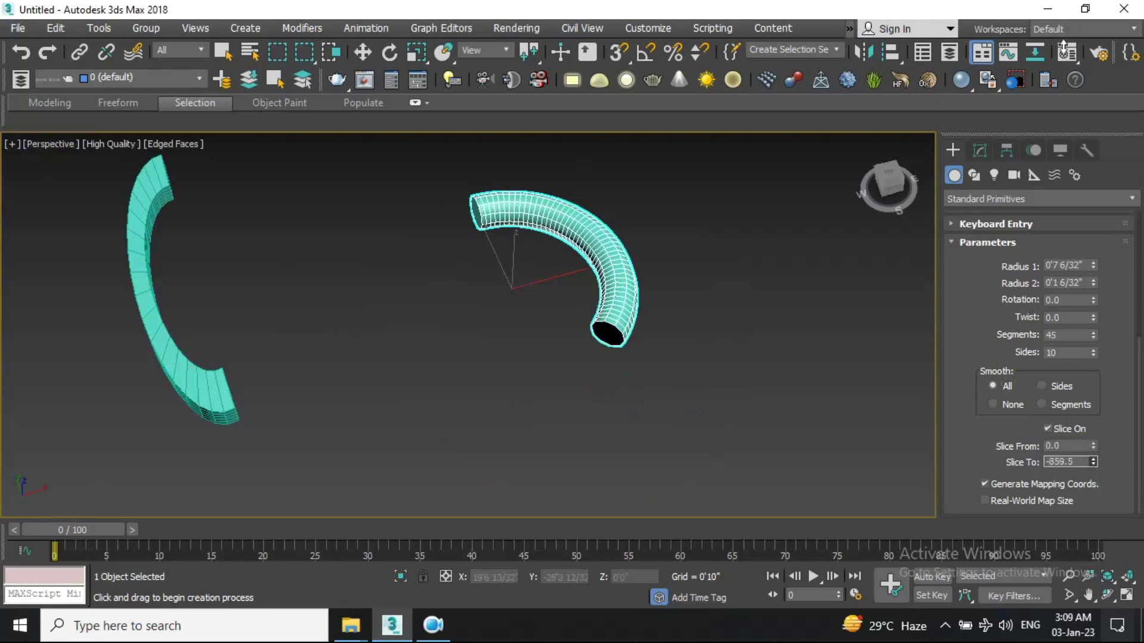
left_click_drag(1064, 47, 1048, 113)
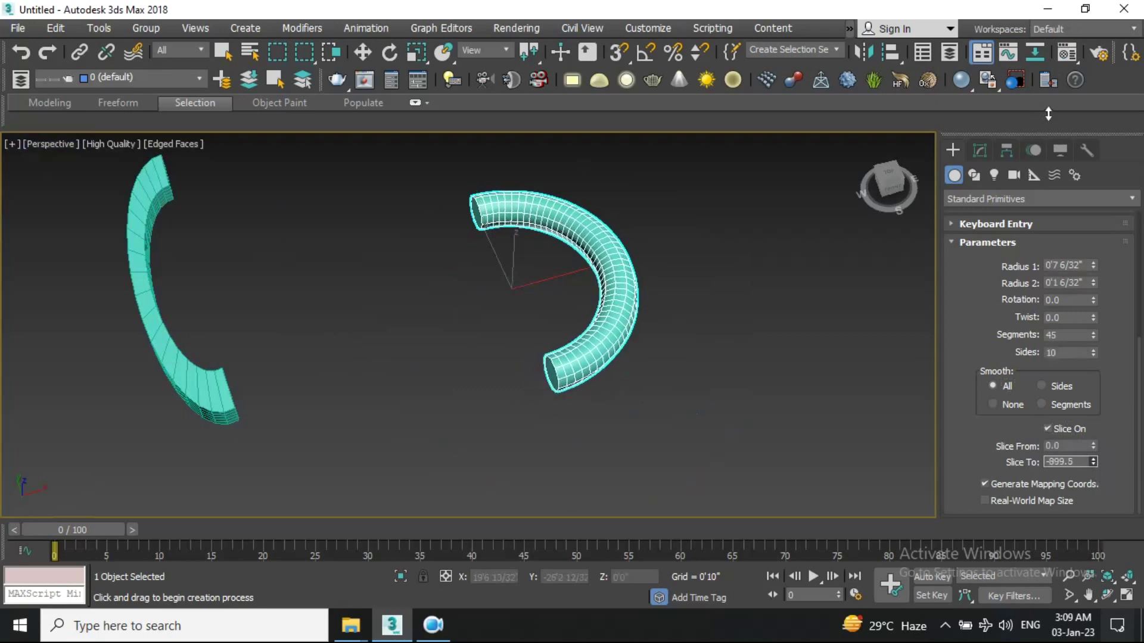
left_click(414, 52)
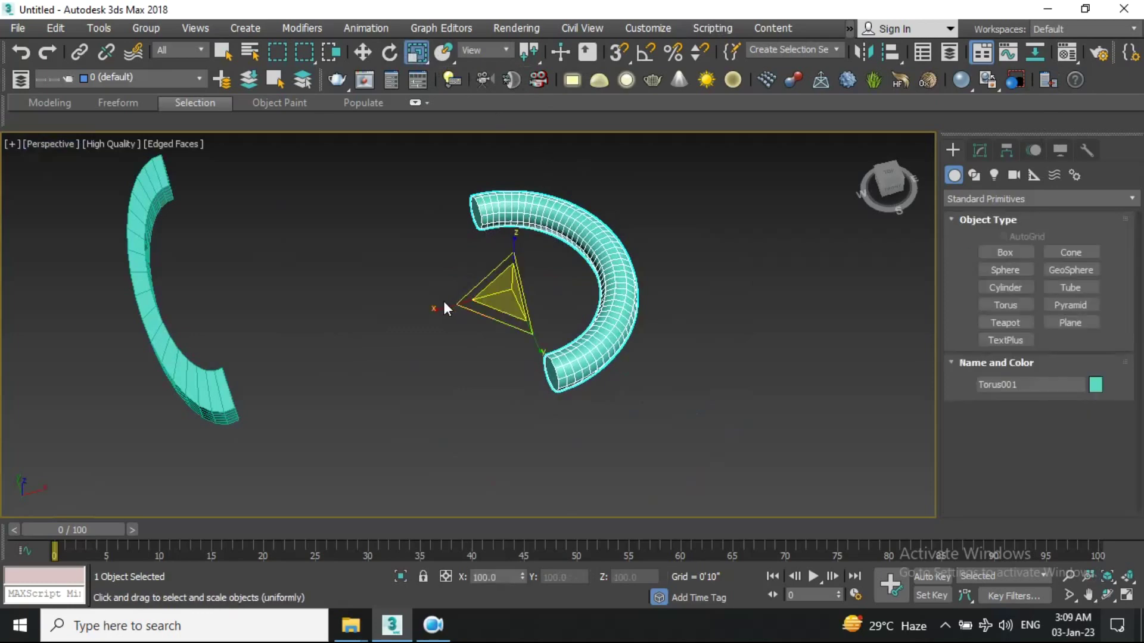
Scale the torus arc to 42 percent along X and reselect it
left_click_drag(445, 307, 516, 301)
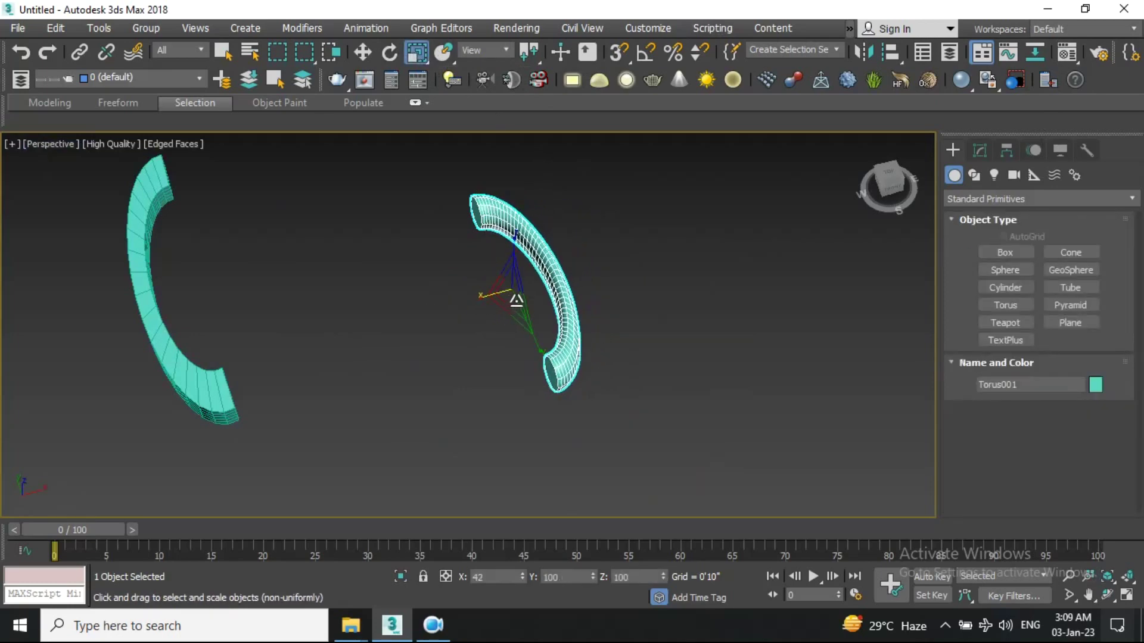
left_click(613, 297)
mouse_move(612, 297)
middle_mouse_down("alt")
mouse_move(568, 303)
mouse_move(573, 321)
mouse_move(509, 427)
mouse_move(547, 301)
mouse_move(577, 302)
mouse_move(596, 271)
mouse_move(554, 250)
mouse_move(538, 289)
mouse_move(635, 286)
mouse_move(639, 309)
middle_mouse_up("alt")
left_click(596, 271)
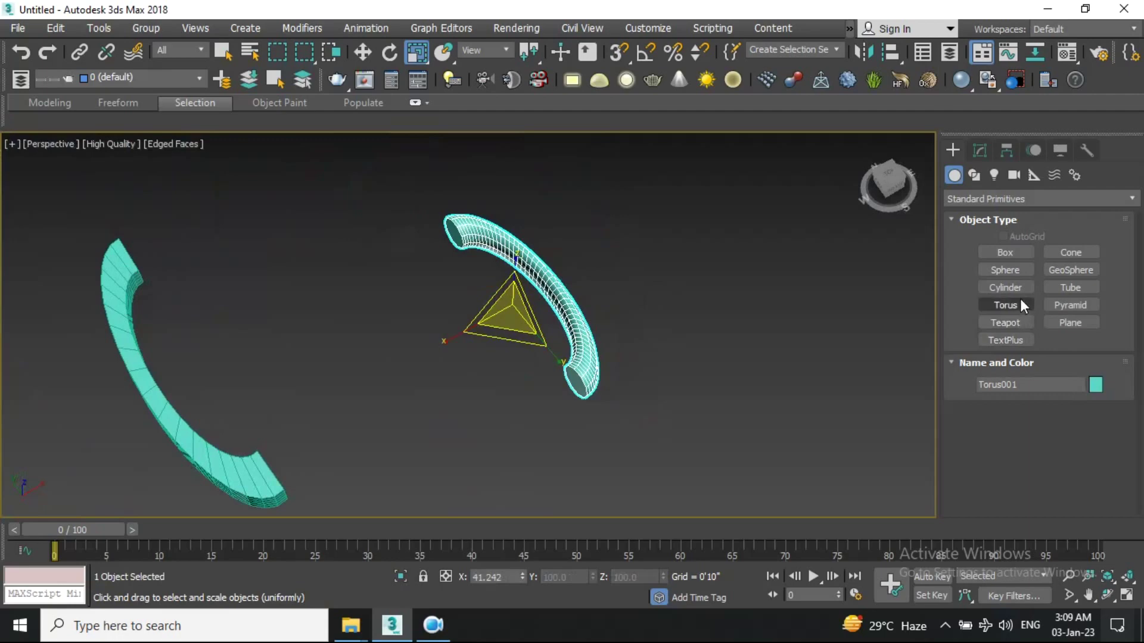
left_click(1063, 305)
Draw a pink pyramid, Pyramid001, about 0'5 7/32" wide beside the torus
middle_click_drag(678, 368, 464, 408)
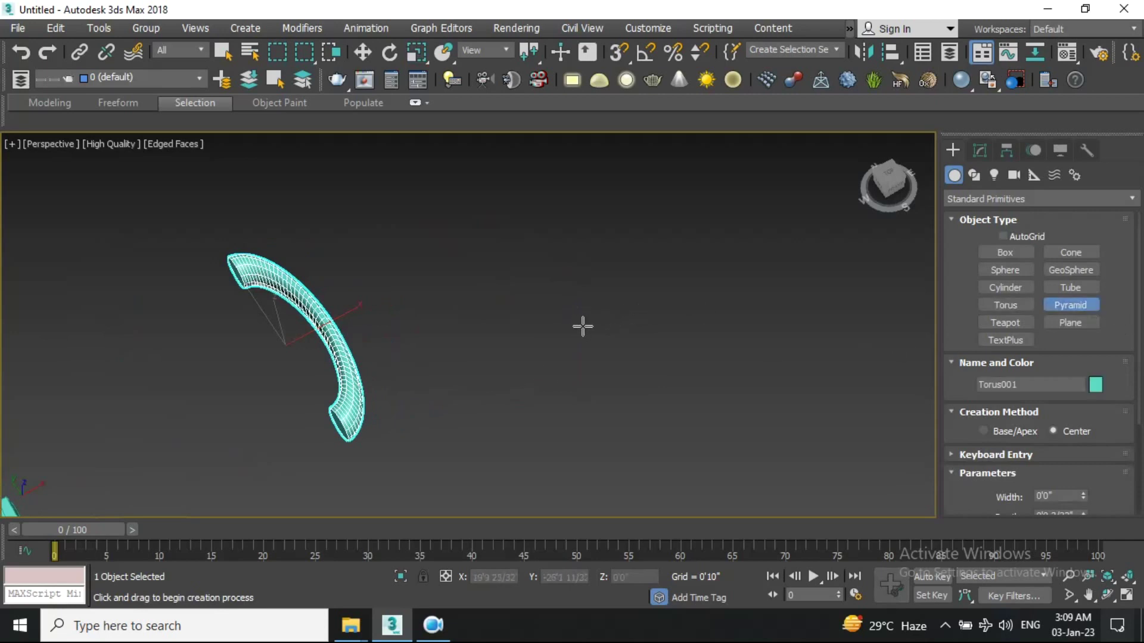
left_click_drag(572, 289, 580, 299)
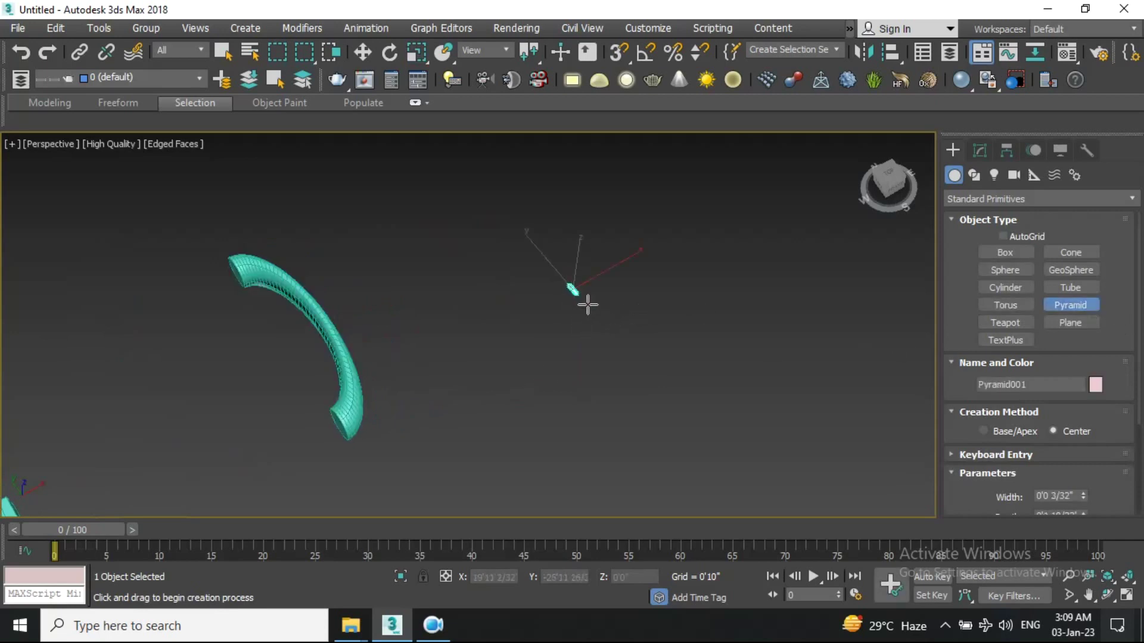
mouse_move(646, 326)
left_mouse_down()
mouse_move(680, 308)
mouse_move(674, 296)
left_mouse_up()
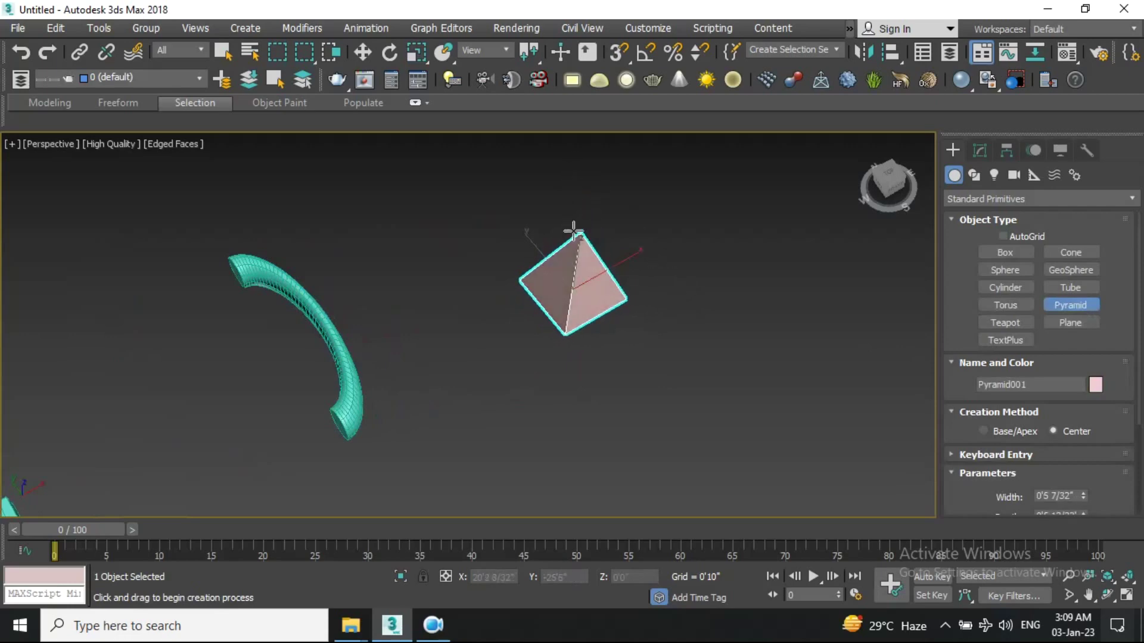
middle_click_drag(573, 253, 627, 378, "alt")
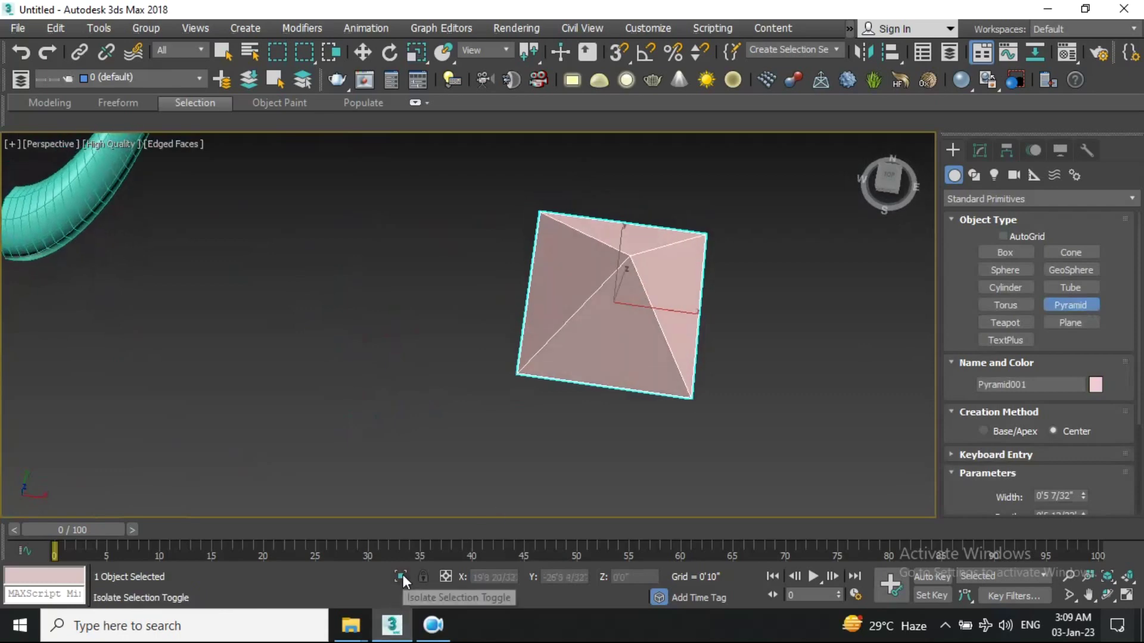
scroll(526, 441, "down", 5)
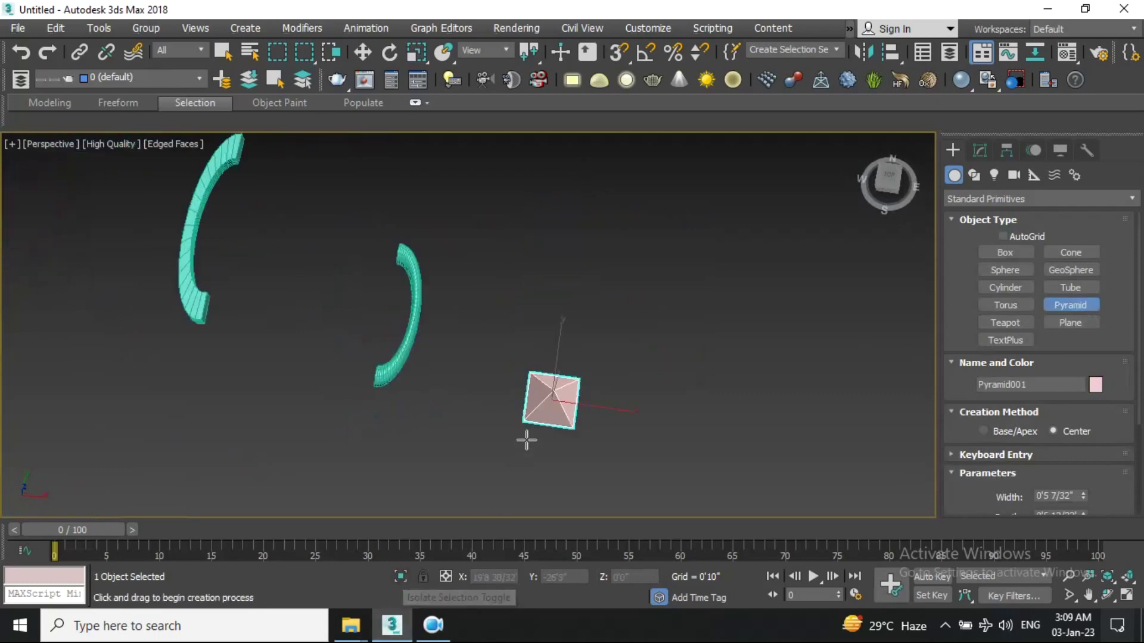
Isolate the pyramid so the torus is hidden, and orbit around it
left_click(400, 576)
scroll(621, 336, "down", 5)
mouse_move(623, 333)
middle_mouse_down("alt")
mouse_move(644, 317)
mouse_move(536, 358)
mouse_move(498, 317)
middle_mouse_up("alt")
scroll(605, 332, "up", 4)
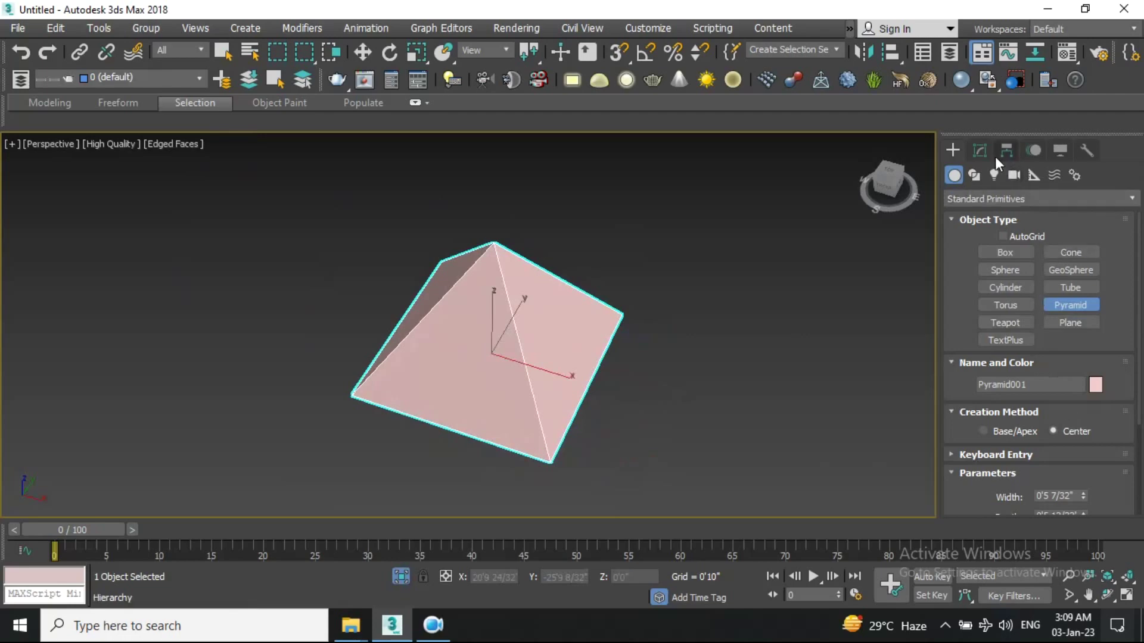
Resize Pyramid001 to width 0'5 12/32", depth 0'5 24/32" and height 0'3 4/32"
left_click(980, 150)
key("r")
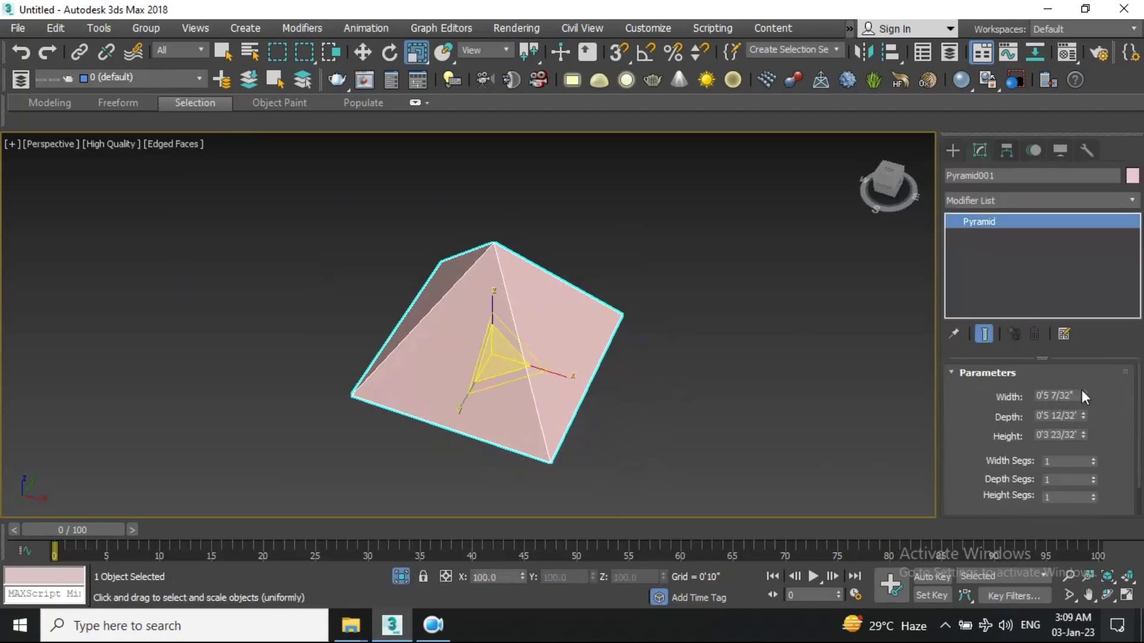
left_click_drag(1083, 395, 1086, 450)
mouse_move(528, 409)
middle_mouse_down("alt")
mouse_move(869, 421)
mouse_move(542, 434)
mouse_move(412, 425)
mouse_move(544, 324)
mouse_move(618, 442)
middle_mouse_up("alt")
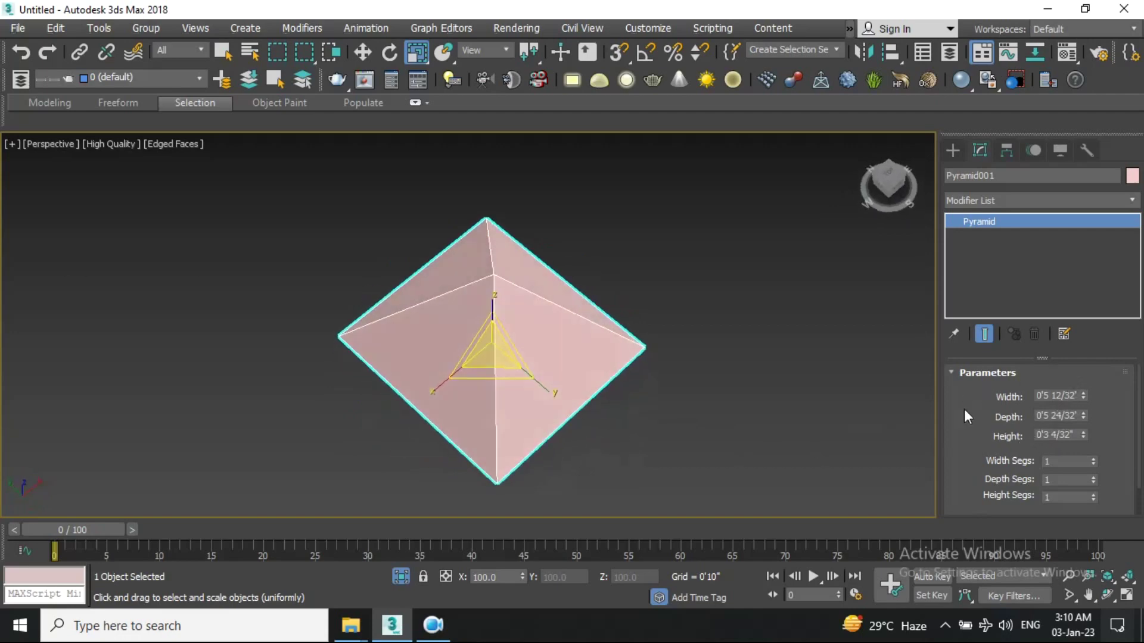
scroll(1124, 417, "down", 2)
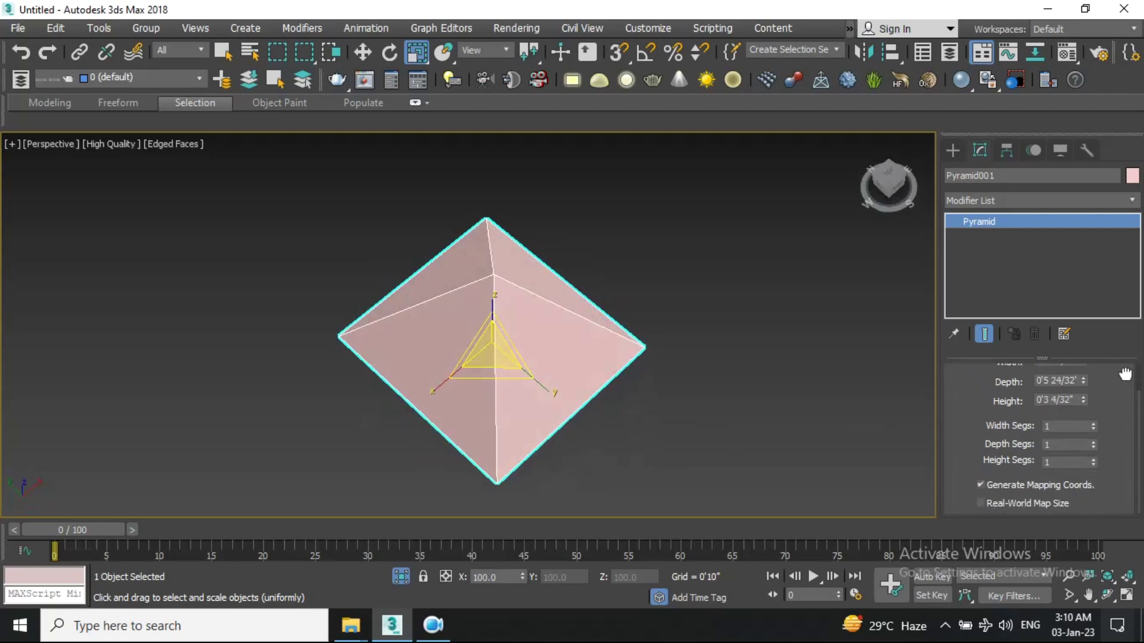
scroll(1125, 374, "up", 2)
middle_click_drag(585, 449, 706, 370, "alt")
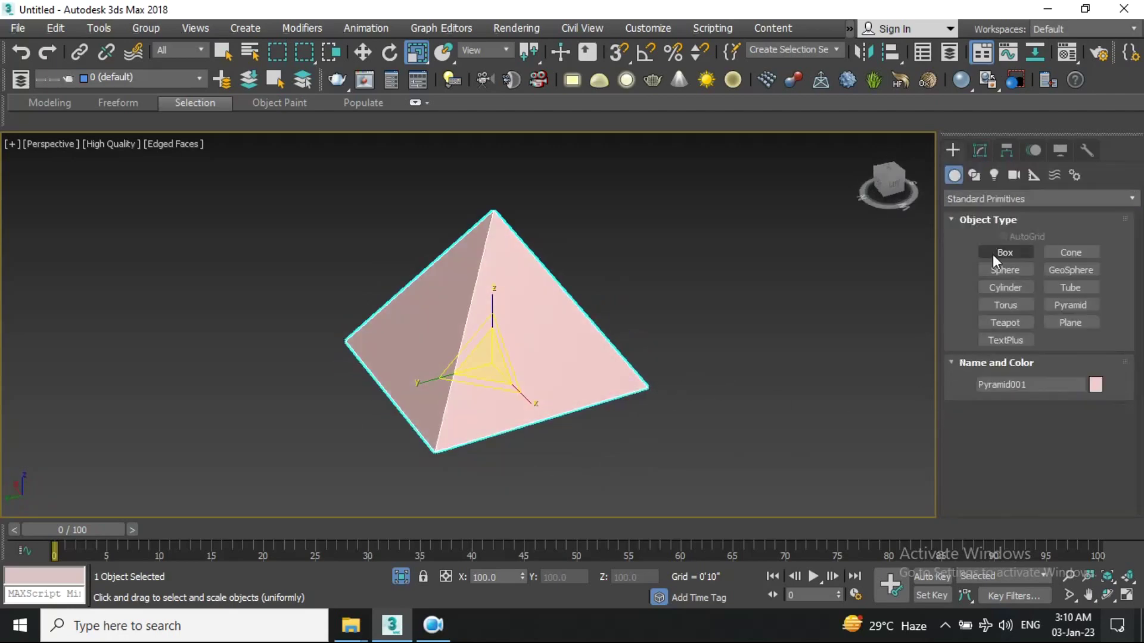
Create Teapot001 with radius 0'2 9/32" near the view centre
left_click(1018, 325)
middle_click_drag(735, 301, 458, 342)
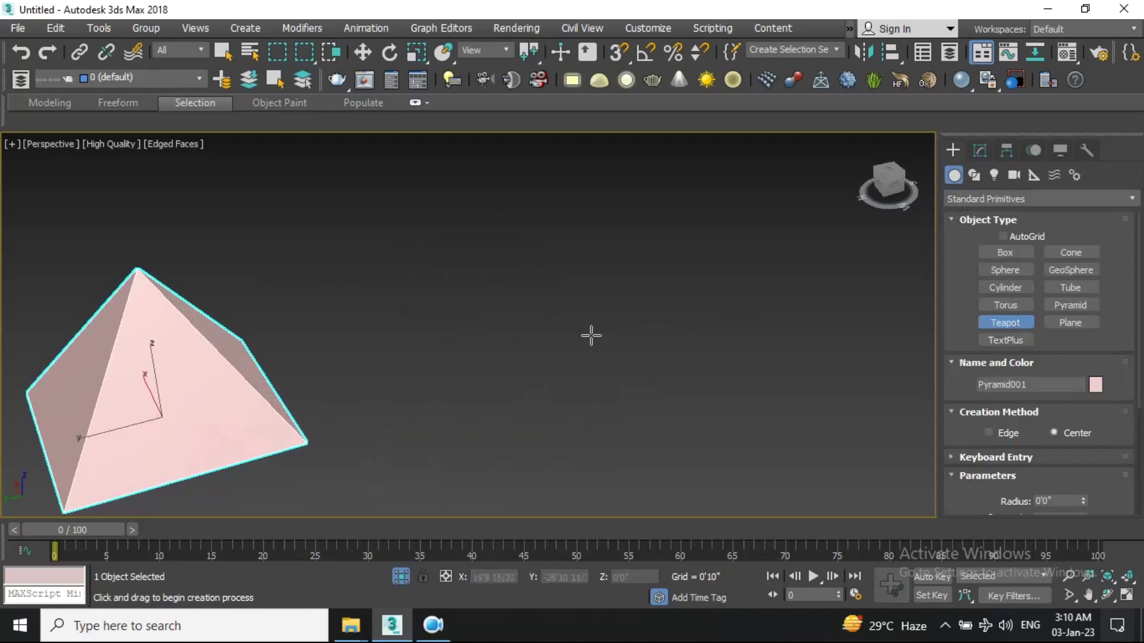
left_click_drag(589, 337, 613, 378)
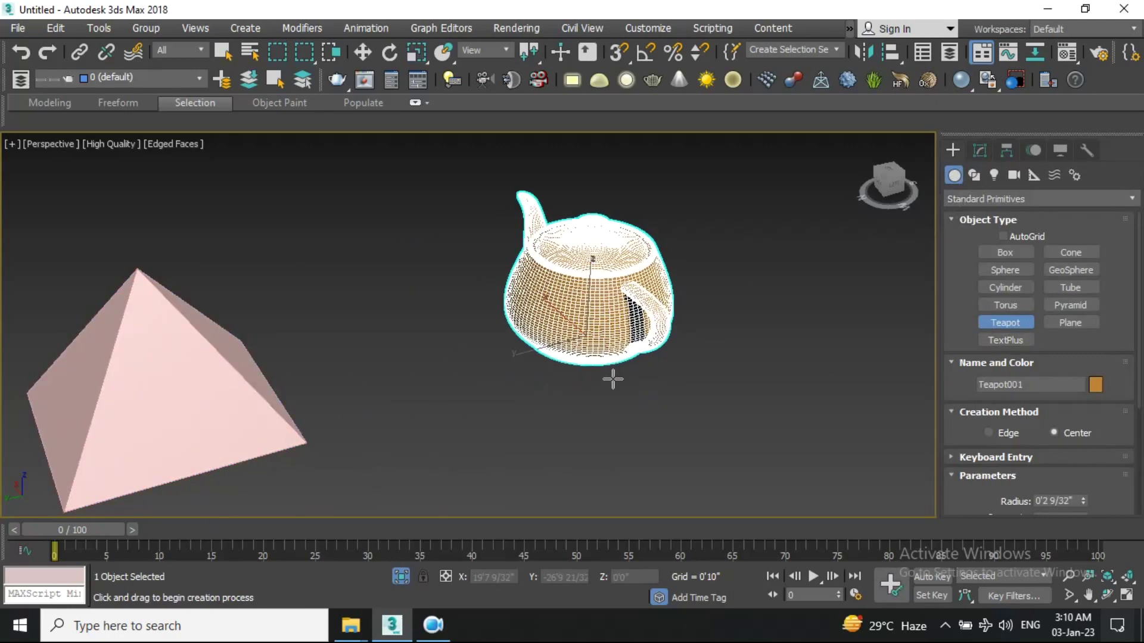
middle_click_drag(691, 352, 483, 414, "alt")
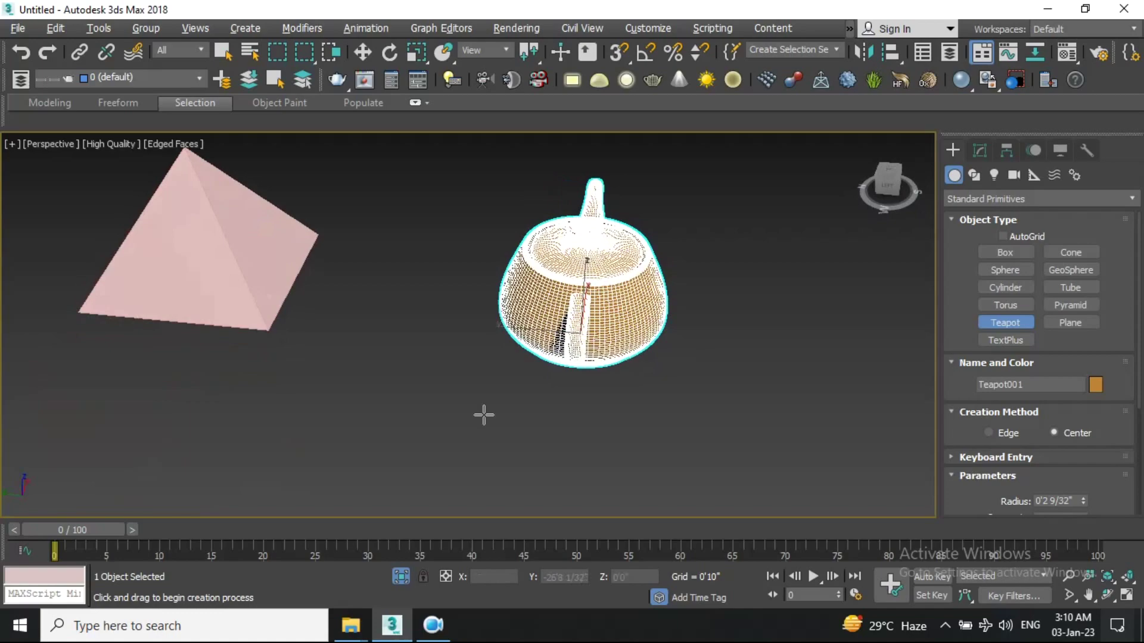
Isolate the teapot and show it smooth shaded without edged faces
left_click(399, 578)
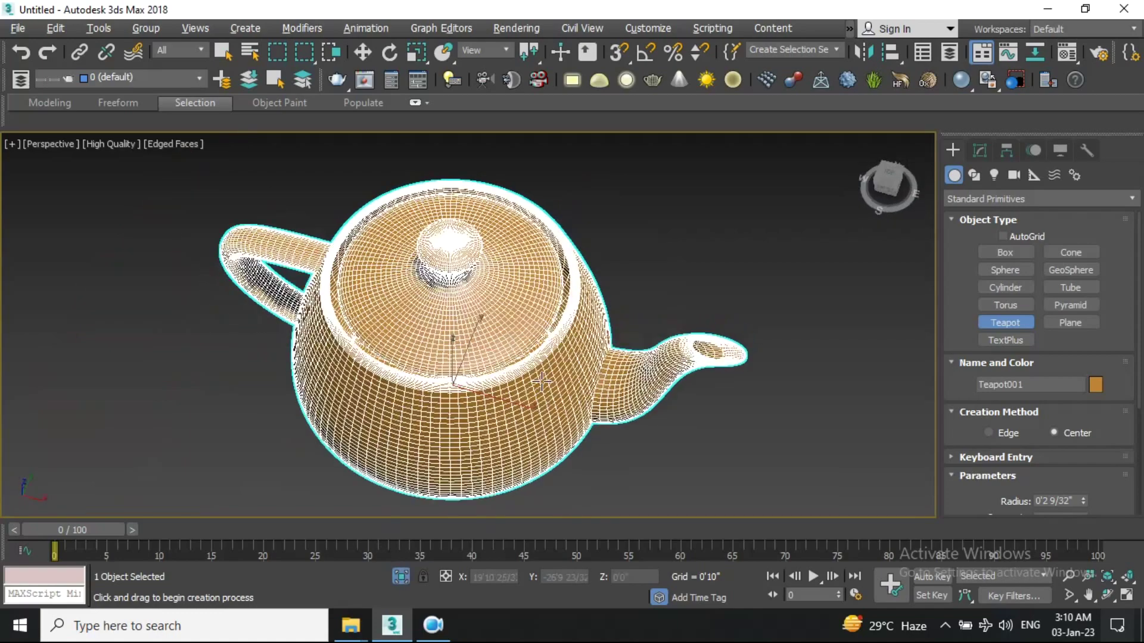
middle_click_drag(527, 339, 535, 351, "alt")
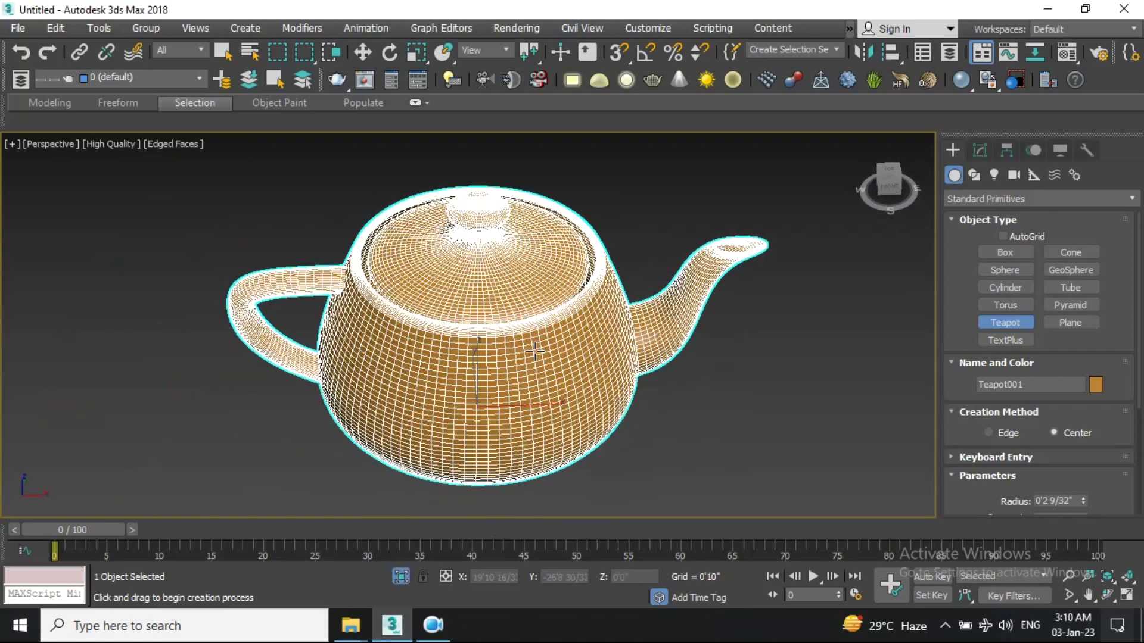
key("F4")
mouse_move(542, 353)
middle_mouse_down("alt")
mouse_move(718, 405)
mouse_move(484, 375)
middle_mouse_up("alt")
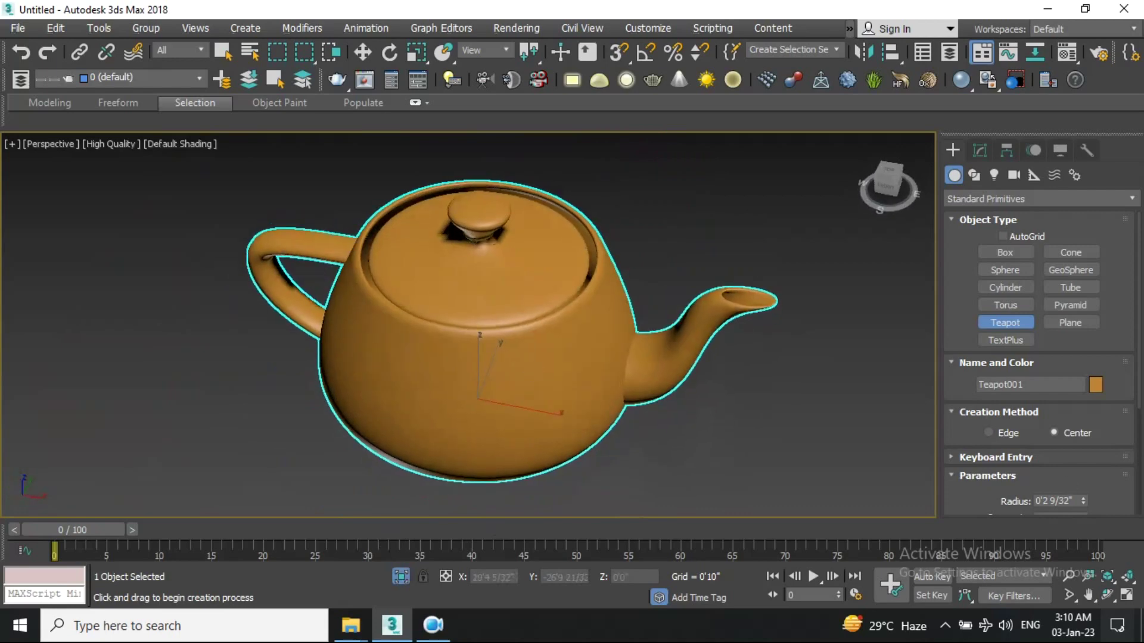
Increase the teapot radius to 0'2 17/32" and reduce it to 16 segments
left_click_drag(1095, 474, 1096, 357)
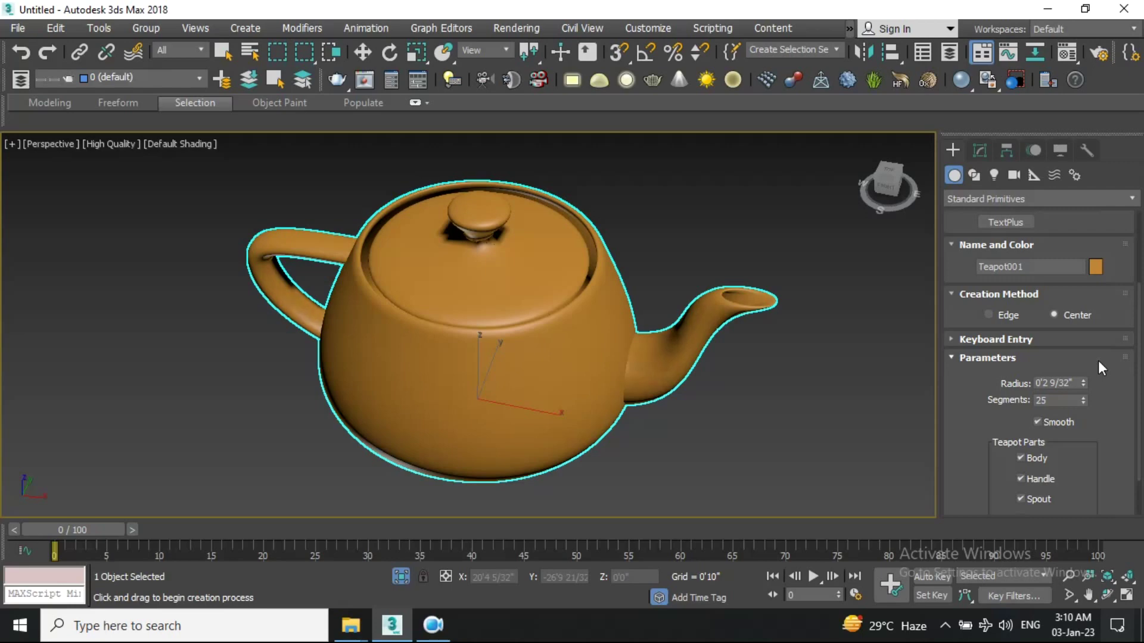
mouse_move(1084, 381)
left_mouse_down()
mouse_move(1090, 371)
mouse_move(1088, 401)
left_mouse_up()
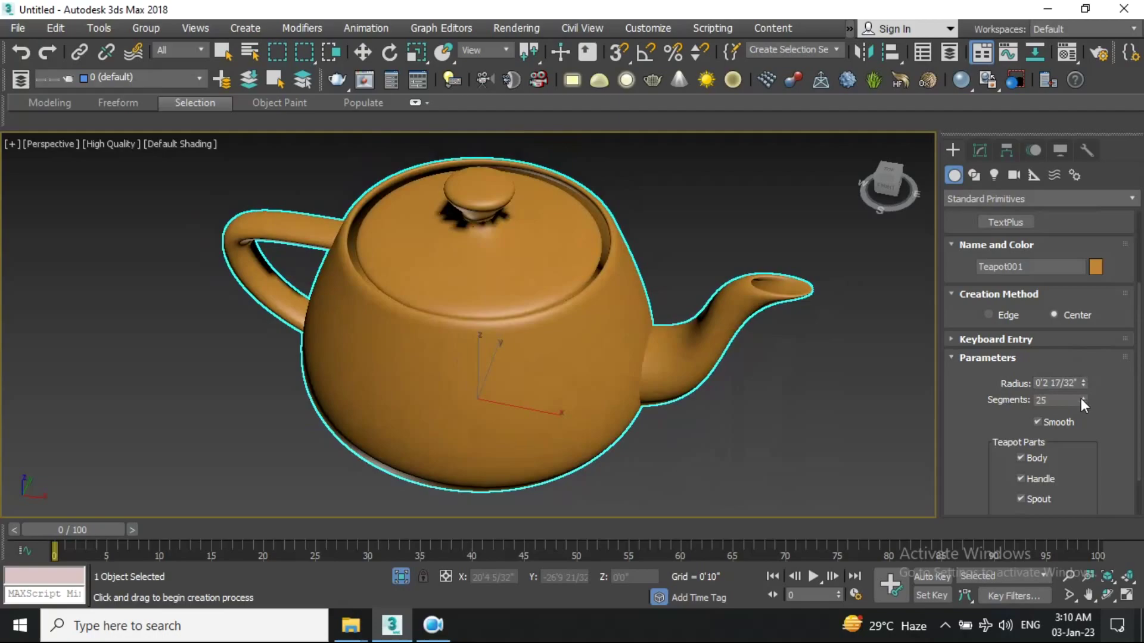
key("F4")
mouse_move(1083, 399)
left_mouse_down()
mouse_move(1107, 402)
mouse_move(1112, 418)
mouse_move(1117, 407)
left_mouse_up()
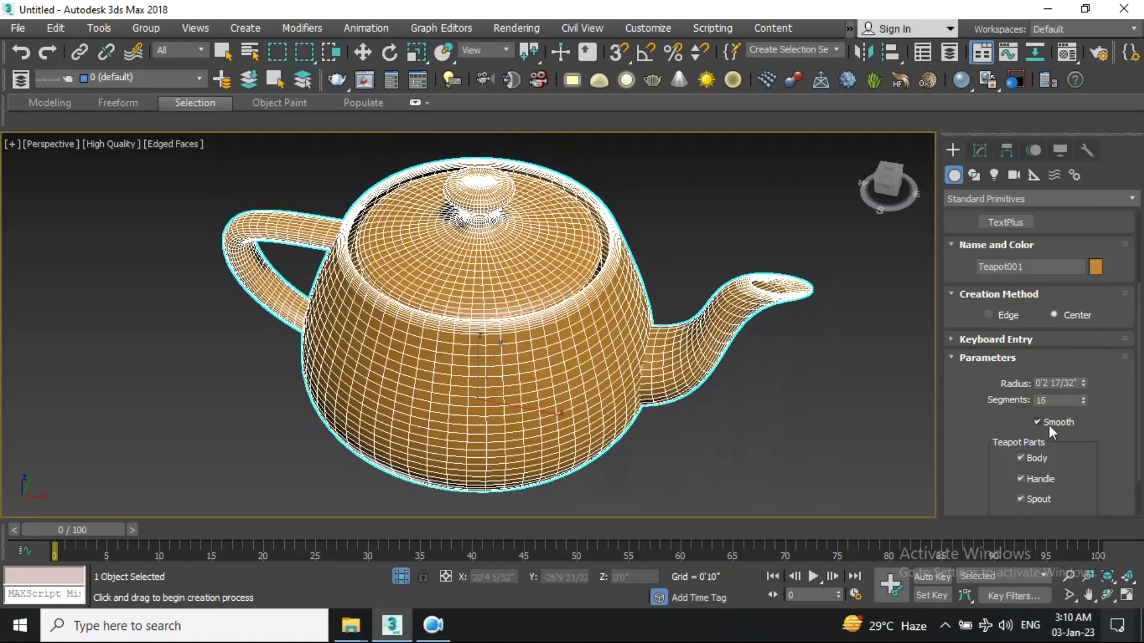
key("F4")
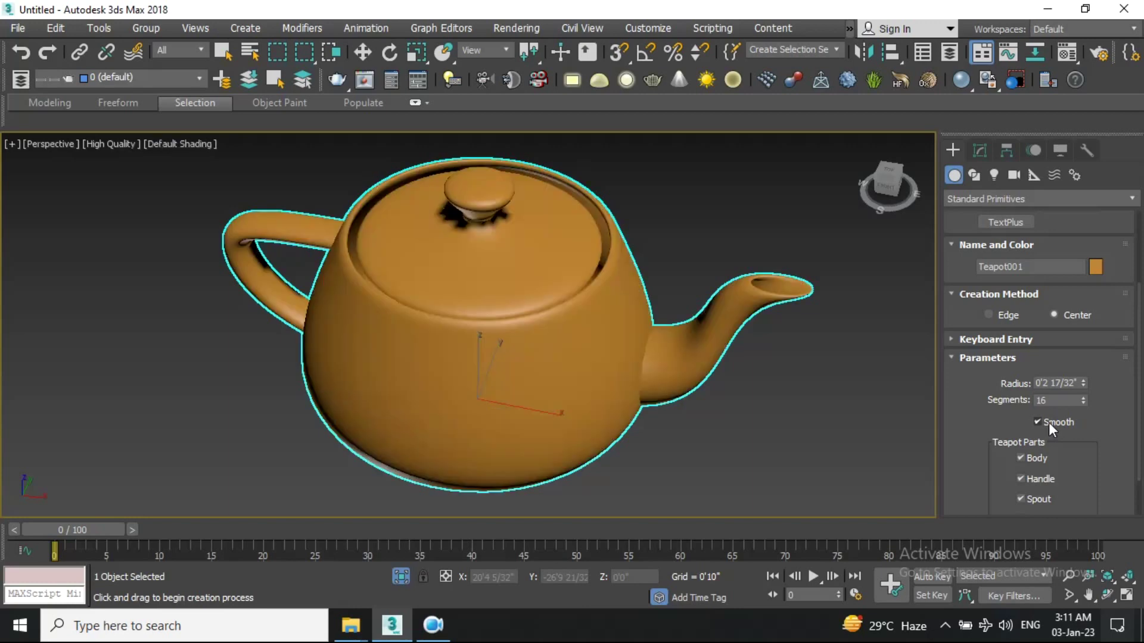
Turn teapot smoothing off to compare the faceted look, then back on
left_click(1037, 422)
scroll(476, 405, "up", 3)
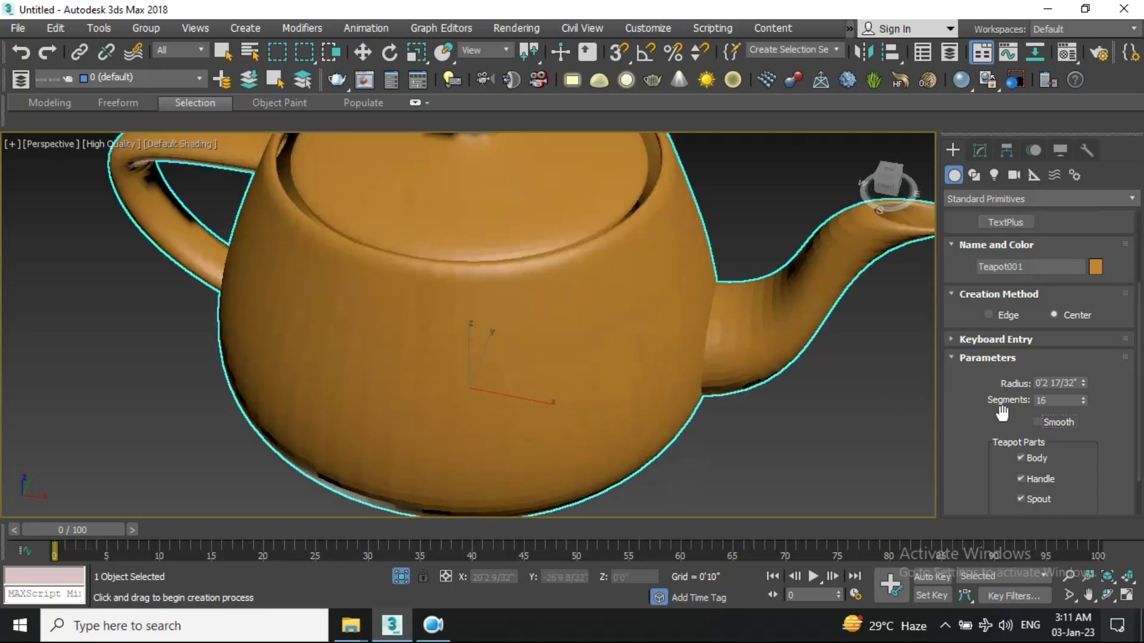
left_click(1037, 422)
scroll(582, 413, "down", 5)
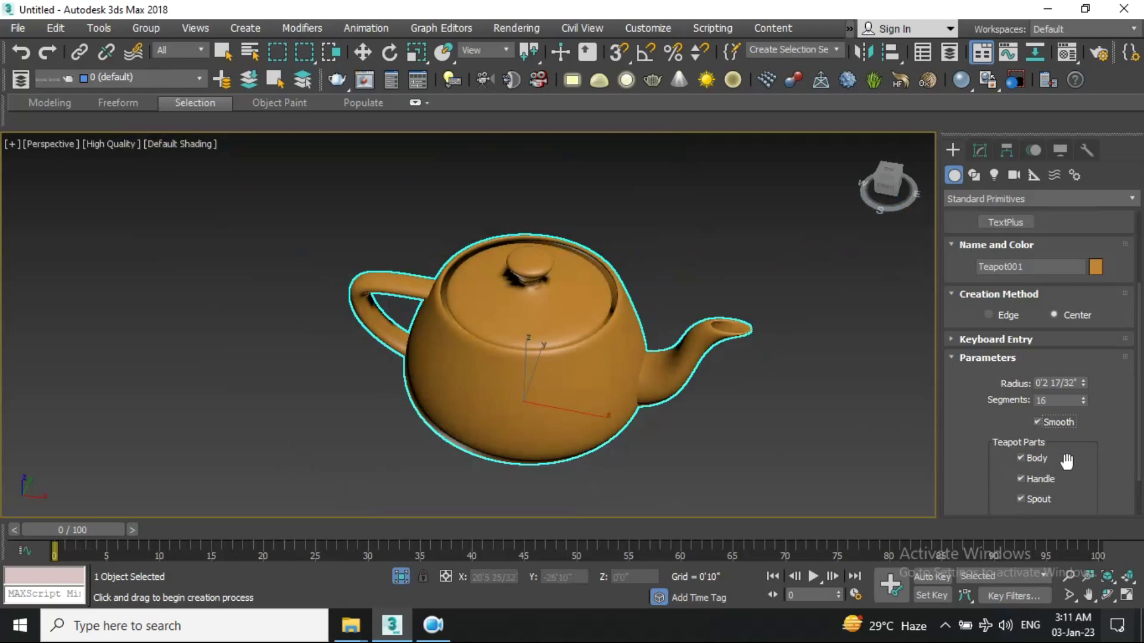
left_click_drag(1074, 475, 1054, 405)
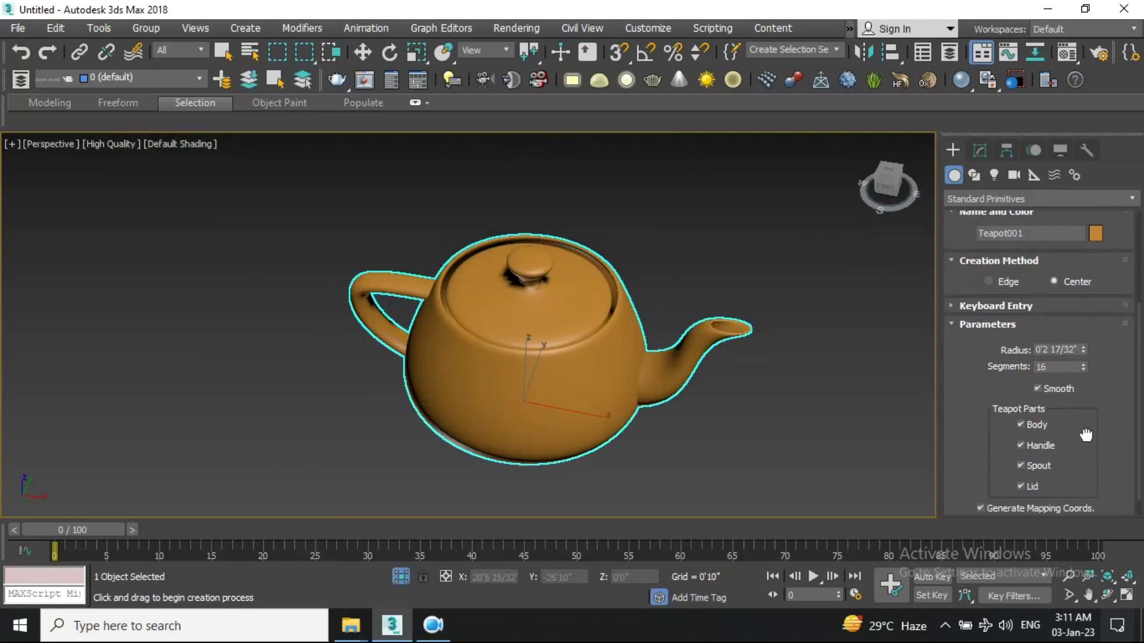
left_click(1031, 402)
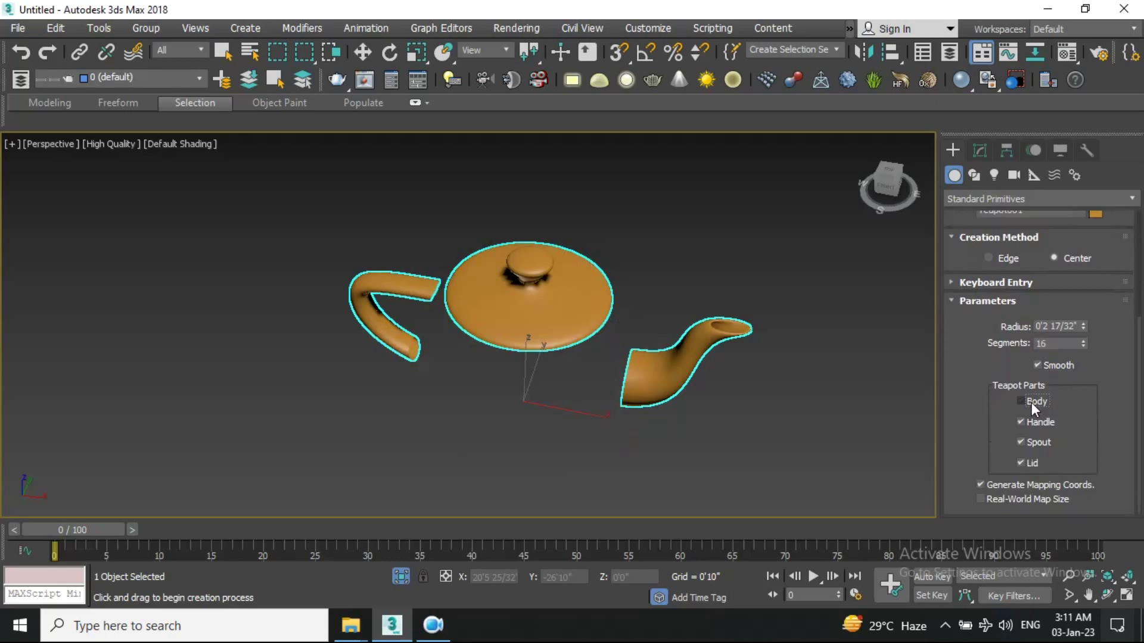
left_click(1031, 402)
left_click(1029, 424)
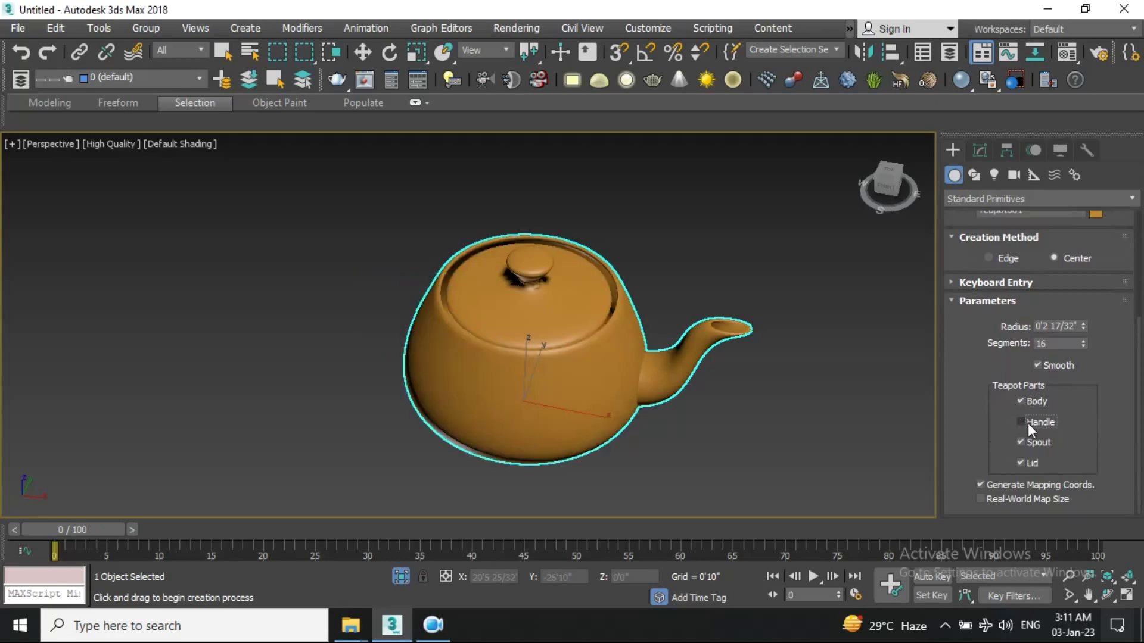
left_click(1028, 423)
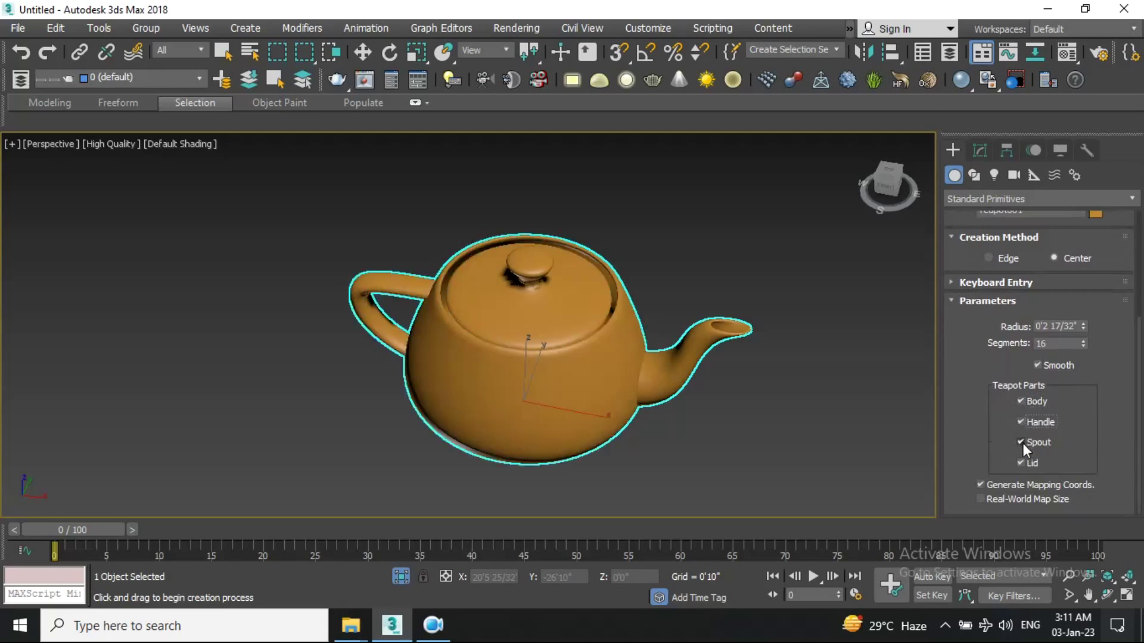
left_click(1023, 444)
left_click(1023, 444)
left_click(1026, 467)
left_click(1024, 469)
middle_click_drag(631, 346, 598, 341, "alt")
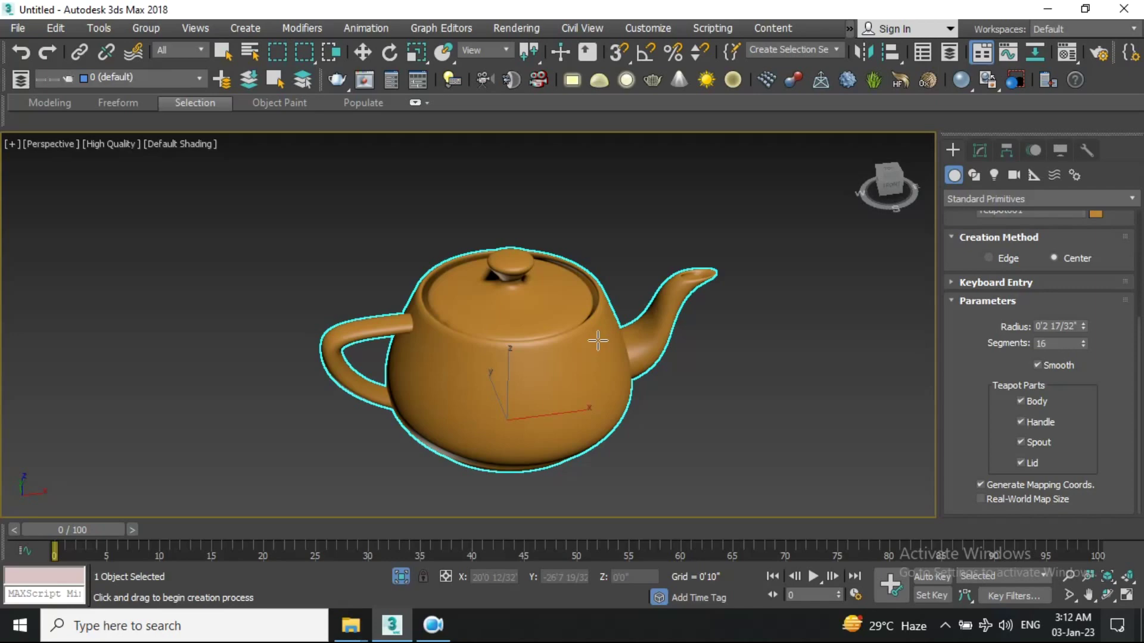
middle_click_drag(585, 332, 548, 374, "alt")
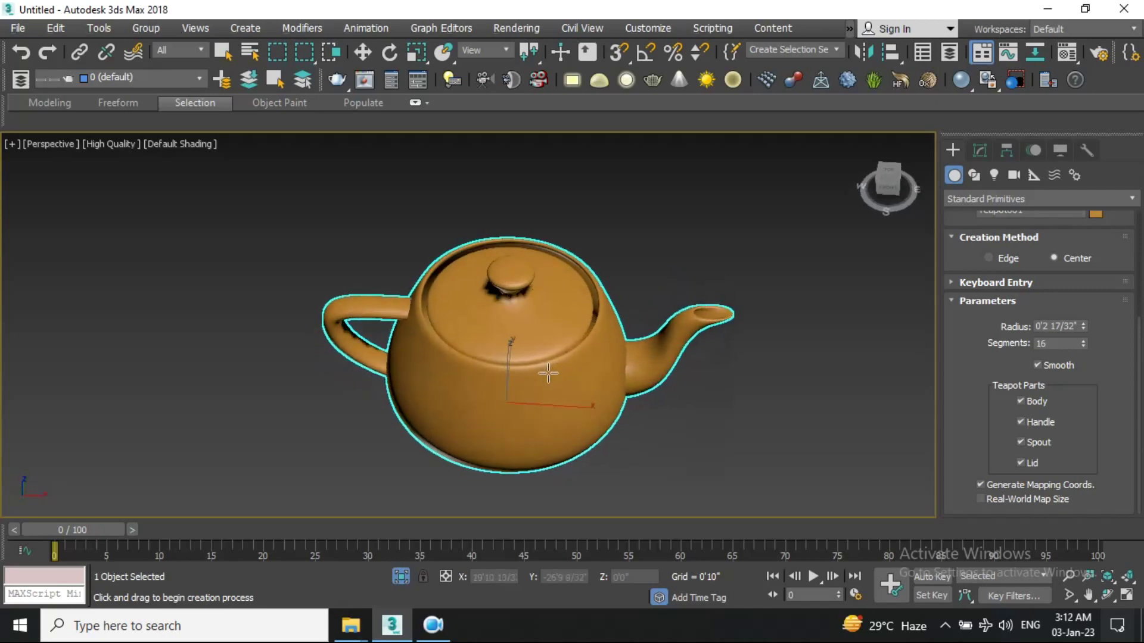
mouse_move(568, 341)
middle_mouse_down("alt")
mouse_move(566, 311)
mouse_move(453, 312)
middle_mouse_up("alt")
scroll(1075, 324, "up", 3)
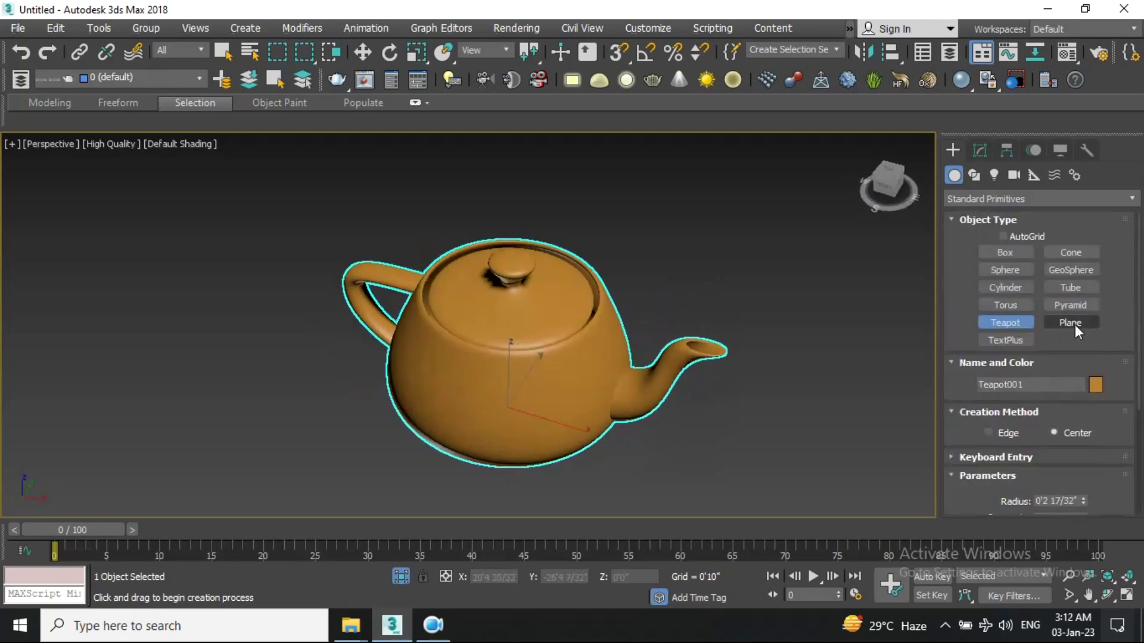
Draw a large 4×4-segment plane under the teapot as its floor and orbit to check it
left_click(1070, 323)
mouse_move(241, 292)
left_mouse_down()
mouse_move(669, 358)
mouse_move(741, 309)
left_mouse_up()
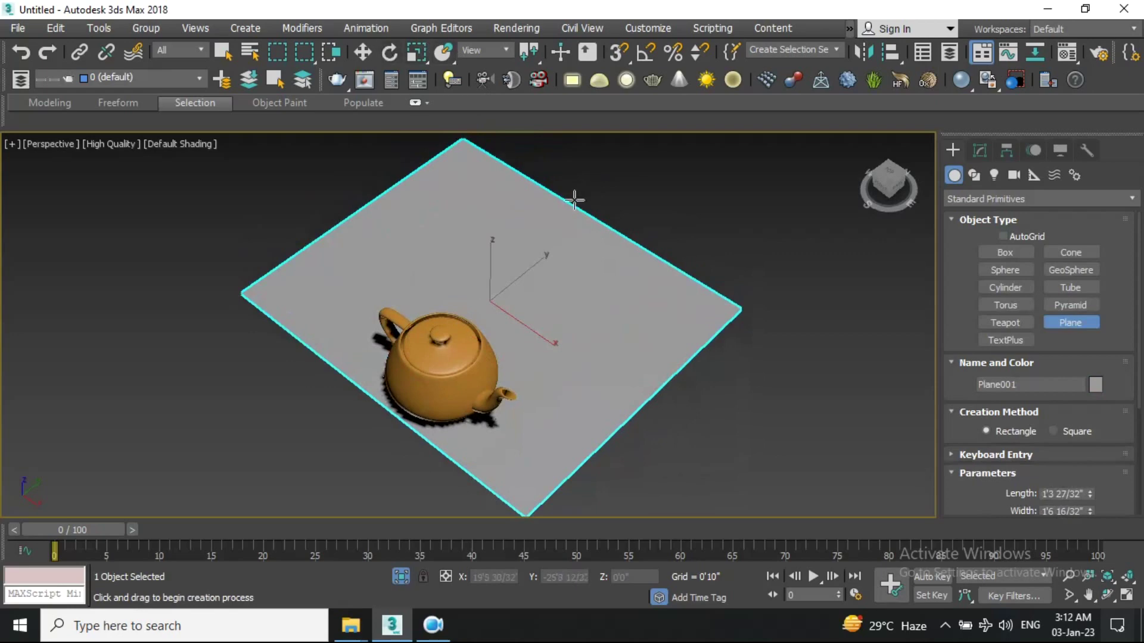
left_click(362, 52)
mouse_move(544, 272)
middle_mouse_down("alt")
mouse_move(513, 276)
mouse_move(475, 321)
mouse_move(527, 393)
middle_mouse_up("alt")
mouse_move(714, 357)
middle_mouse_down("alt")
mouse_move(636, 383)
mouse_move(589, 365)
mouse_move(546, 401)
mouse_move(524, 383)
mouse_move(401, 379)
middle_mouse_up("alt")
scroll(401, 379, "up", 4)
scroll(378, 363, "down", 2)
scroll(378, 363, "down", 2)
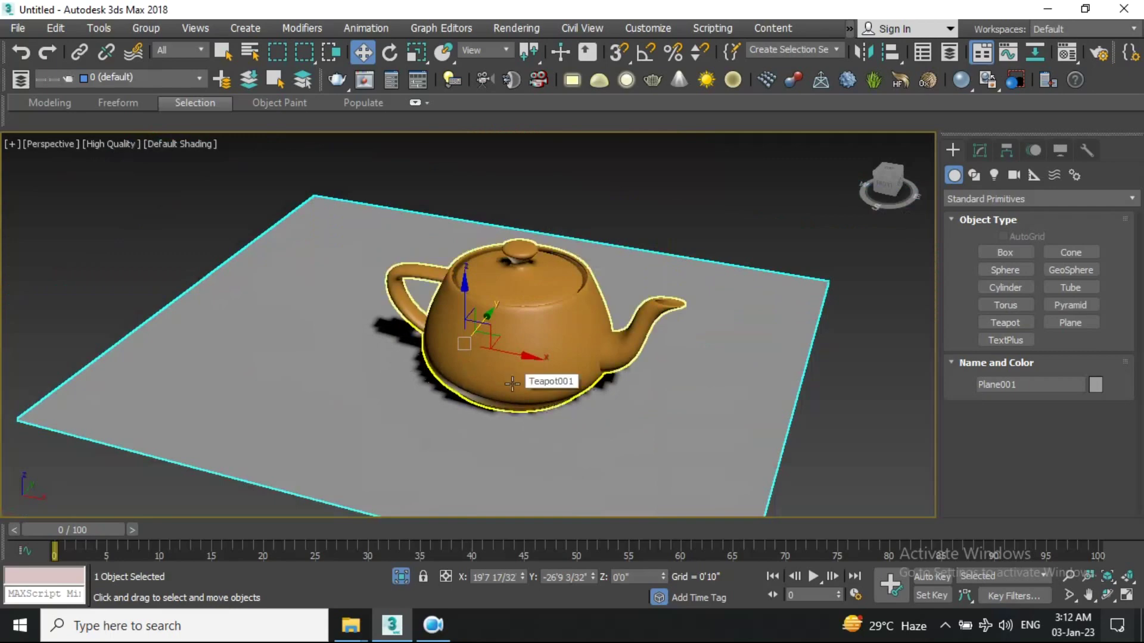
left_click(983, 153)
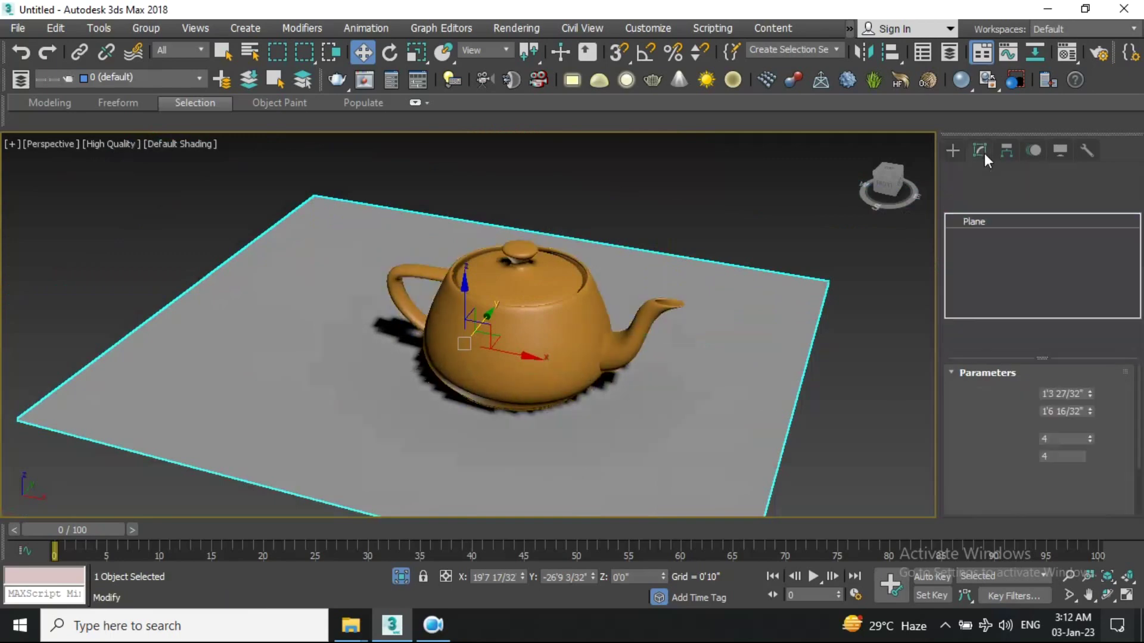
Lengthen the plane to 1'6 22/32" and try segment counts with wireframe edges shown
mouse_move(983, 425)
left_mouse_down()
mouse_move(980, 403)
mouse_move(983, 427)
left_mouse_up()
left_click_drag(1089, 391, 1089, 357)
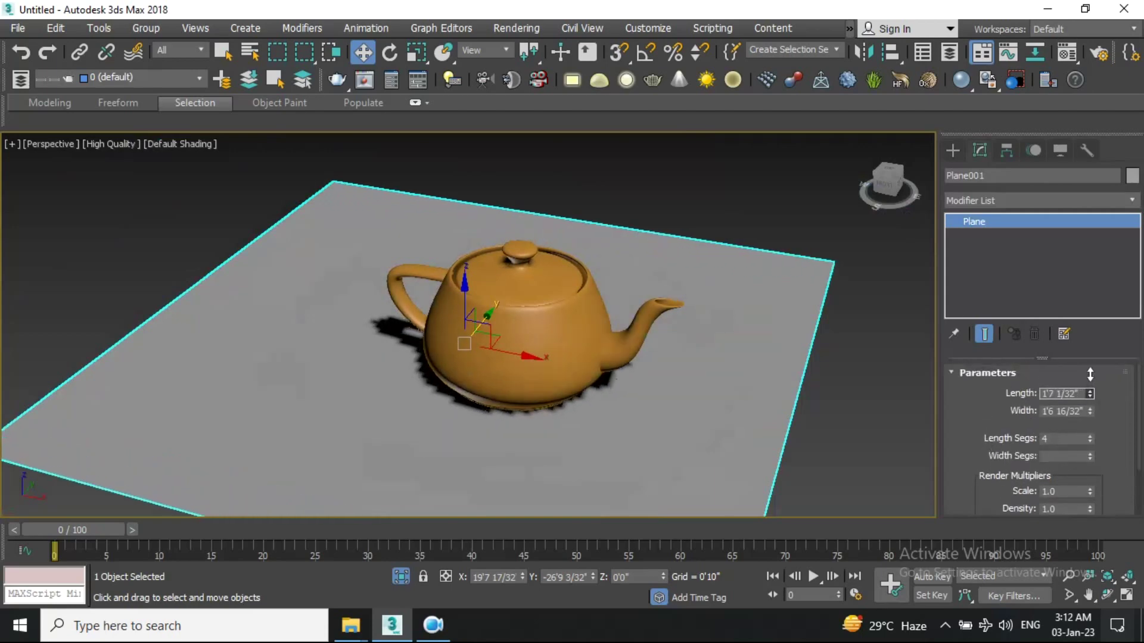
scroll(1102, 417, "down", 1)
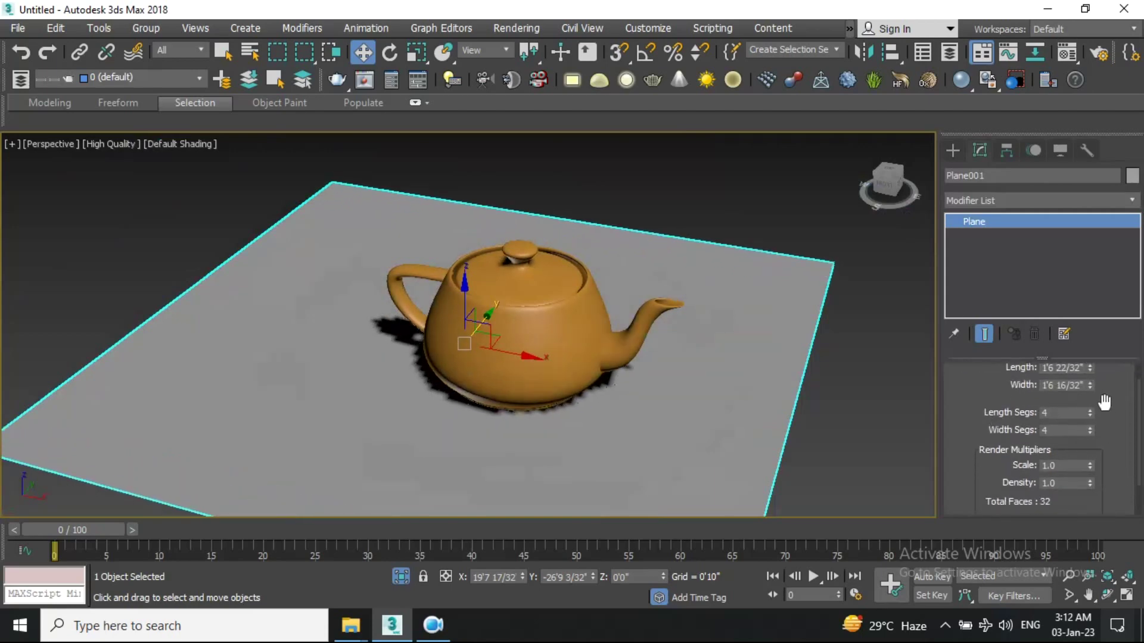
key("F4")
left_click_drag(1089, 412, 1086, 392)
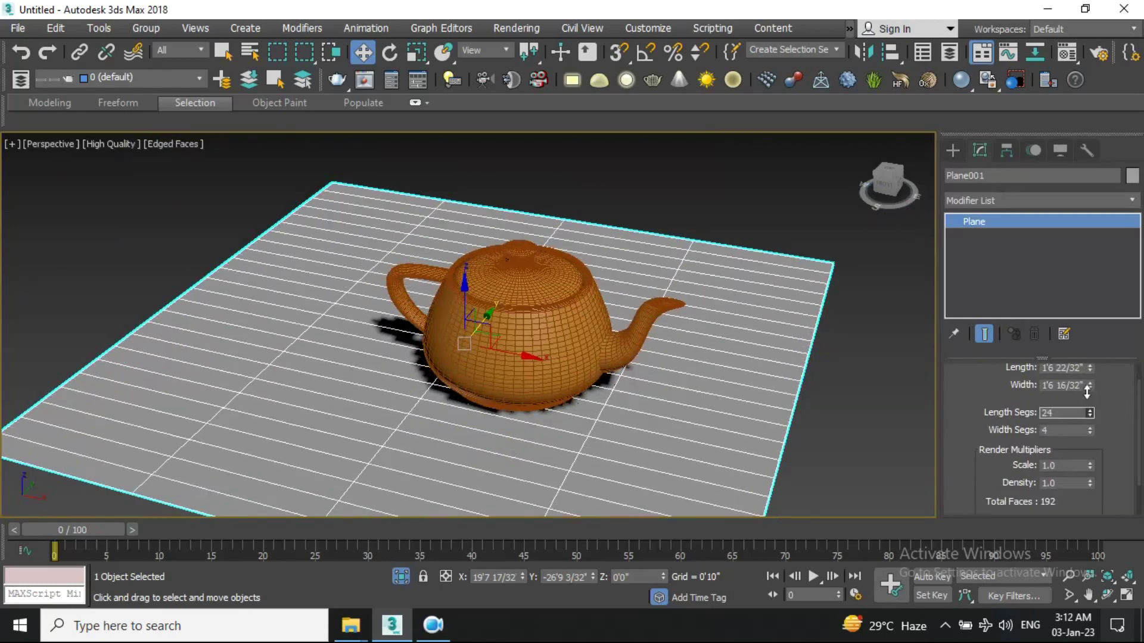
mouse_move(1087, 391)
left_mouse_down()
mouse_move(1092, 413)
mouse_move(1089, 393)
left_mouse_up()
Reset the plane's length and width segments to 1 and hide the wireframe edges
right_click(1091, 410)
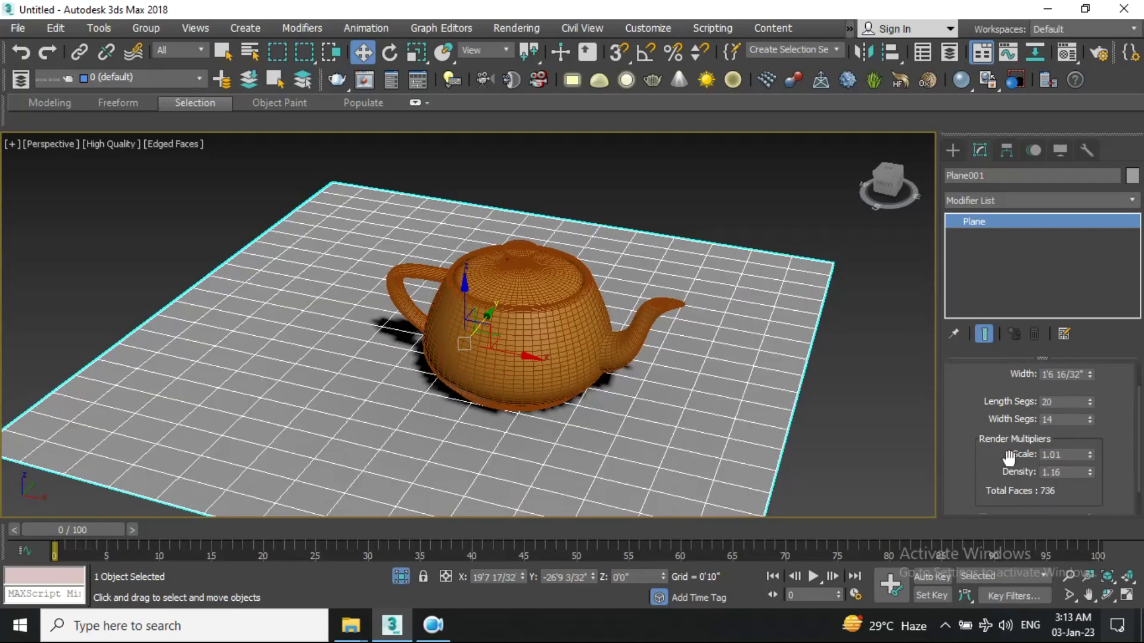
left_click(1091, 456)
scroll(1120, 470, "down", 2)
left_click_drag(1121, 409, 1132, 525)
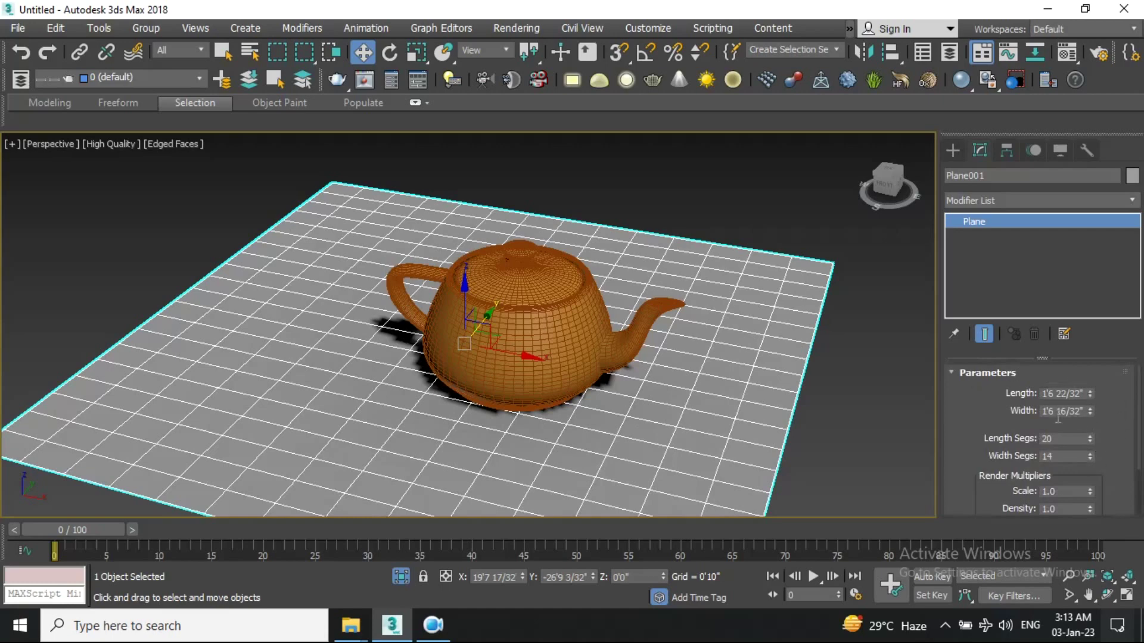
right_click(1090, 438)
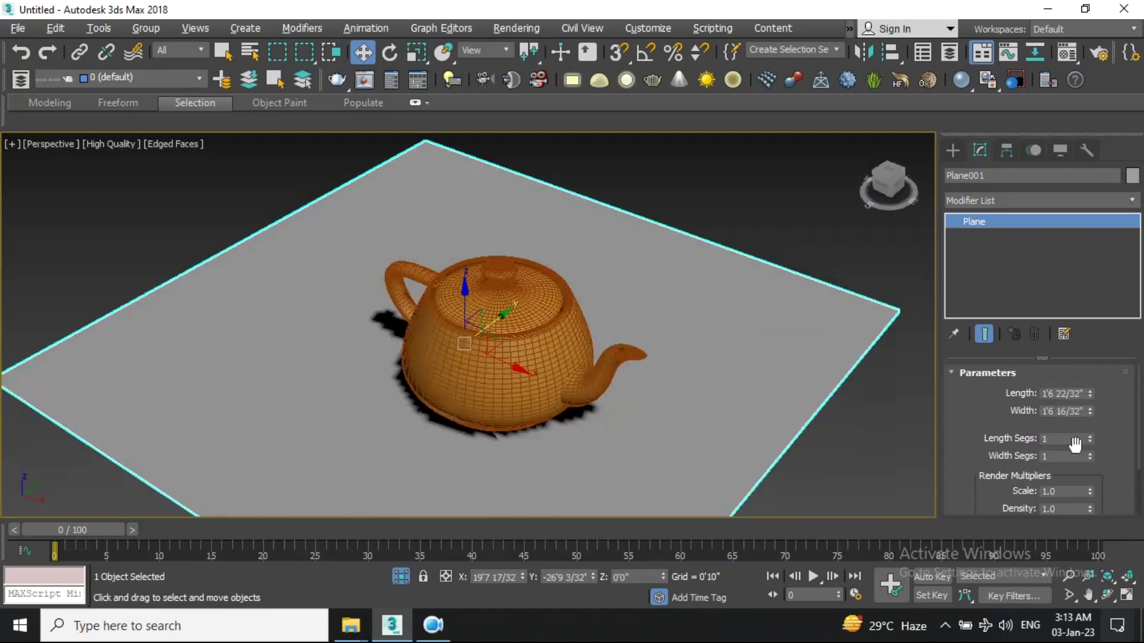
key("F4")
middle_click_drag(643, 375, 681, 365, "alt")
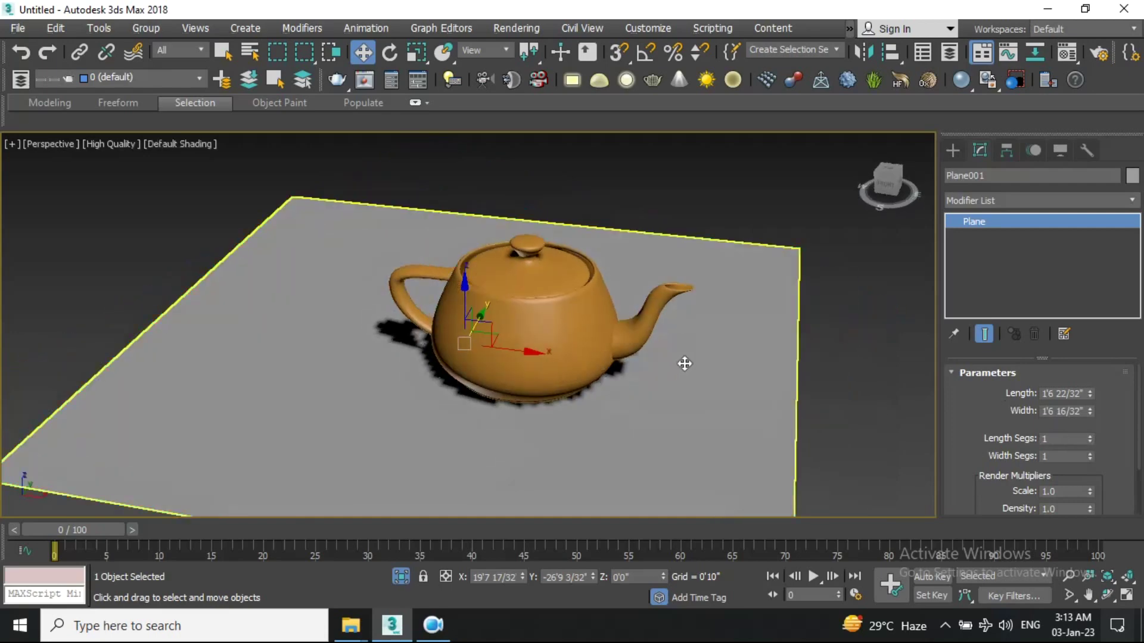
left_click(953, 151)
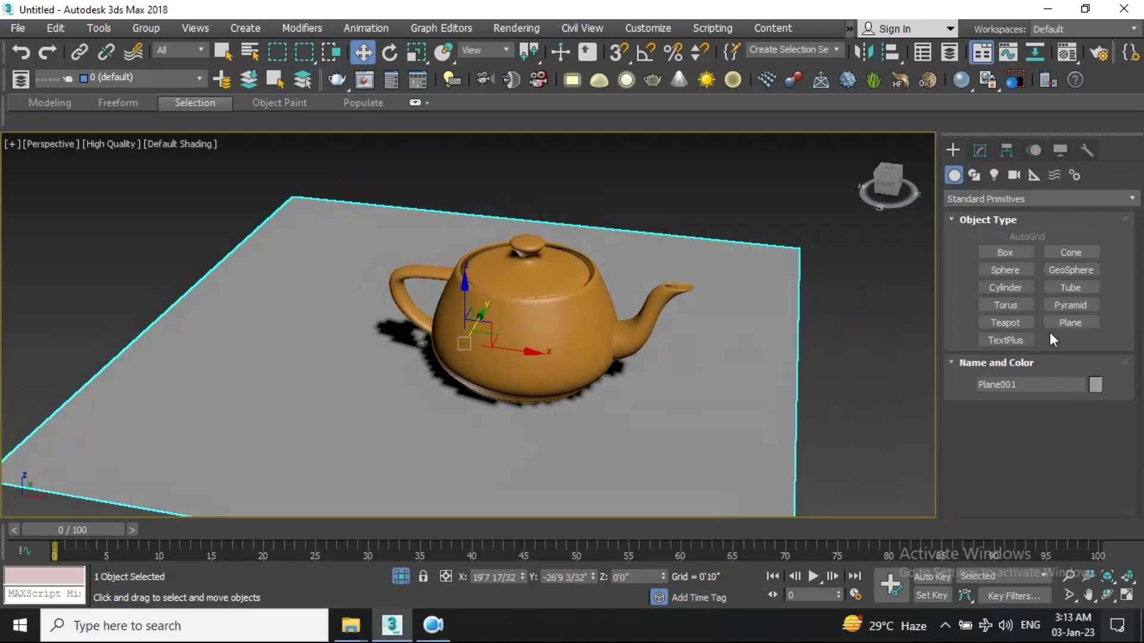
Pick the TextPlus tool and pan the viewport to empty space beside the teapot
left_click(1009, 343)
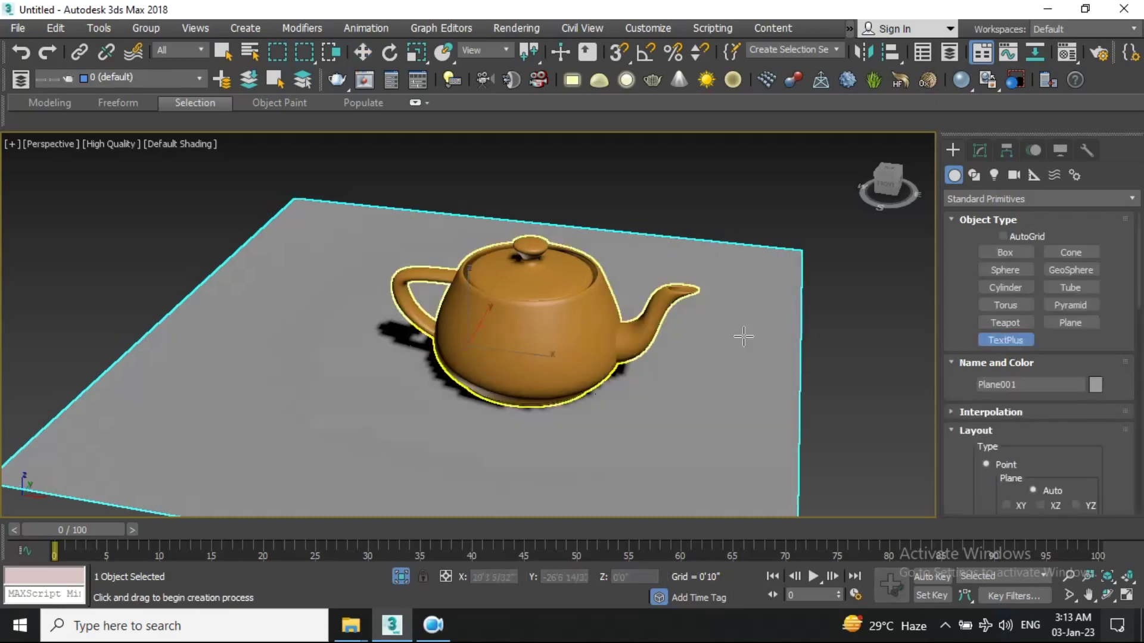
middle_click_drag(740, 335, 503, 362)
middle_click_drag(804, 382, 381, 411)
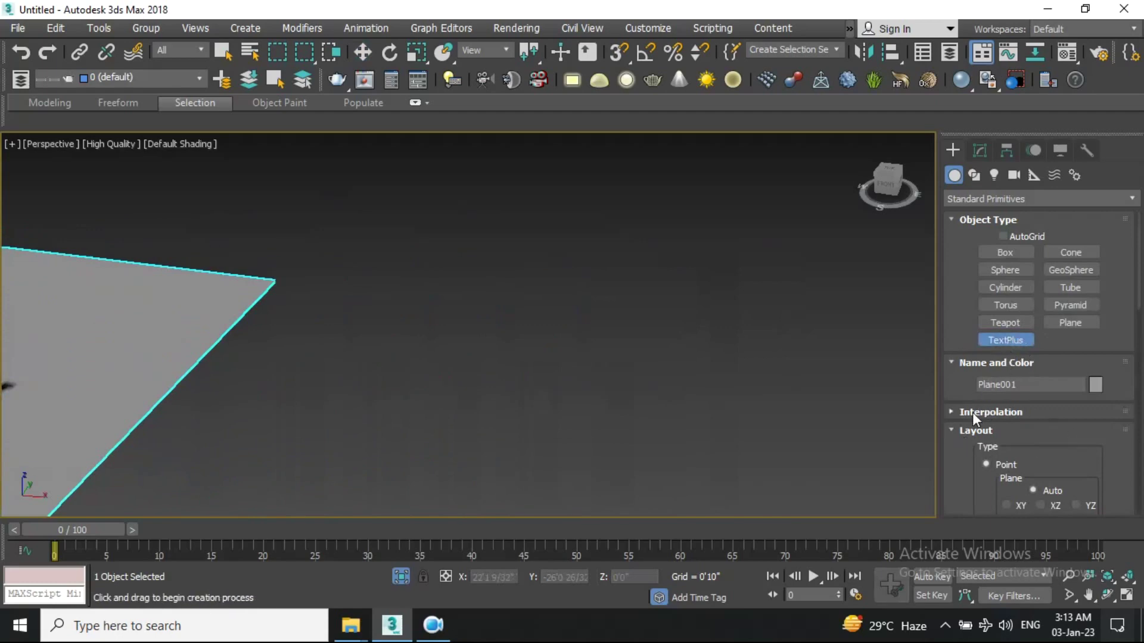
Replace the TextPlus text content with 'B Perfect'
left_click_drag(1088, 443, 1019, 339)
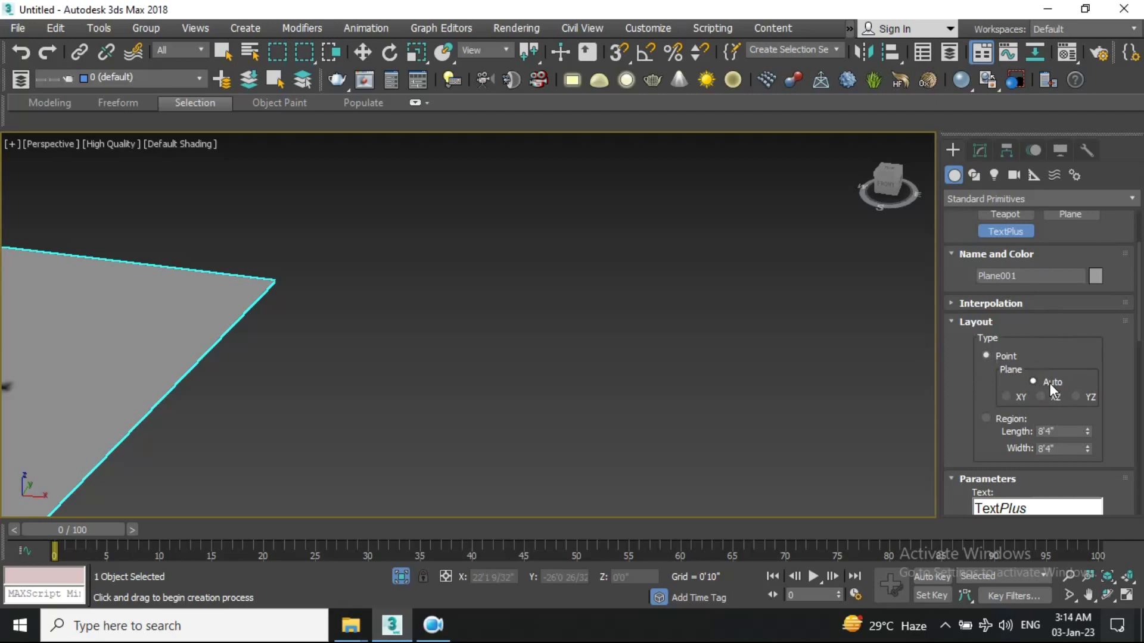
left_click(1037, 508)
left_click_drag(1028, 472, 971, 472)
left_click(1065, 475)
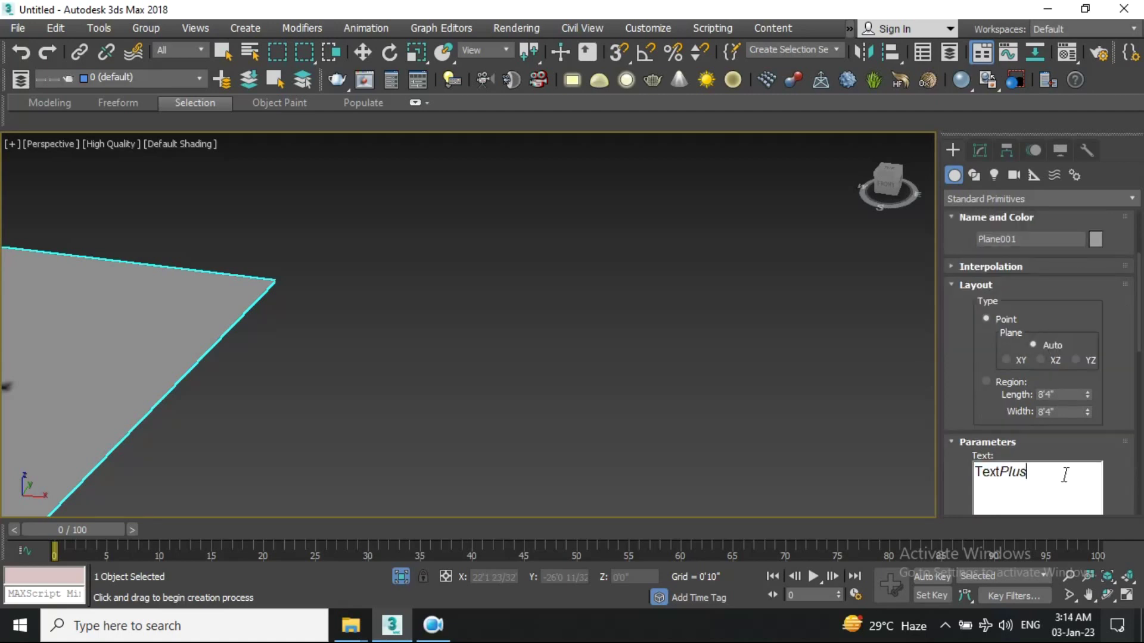
left_click_drag(1027, 472, 969, 476)
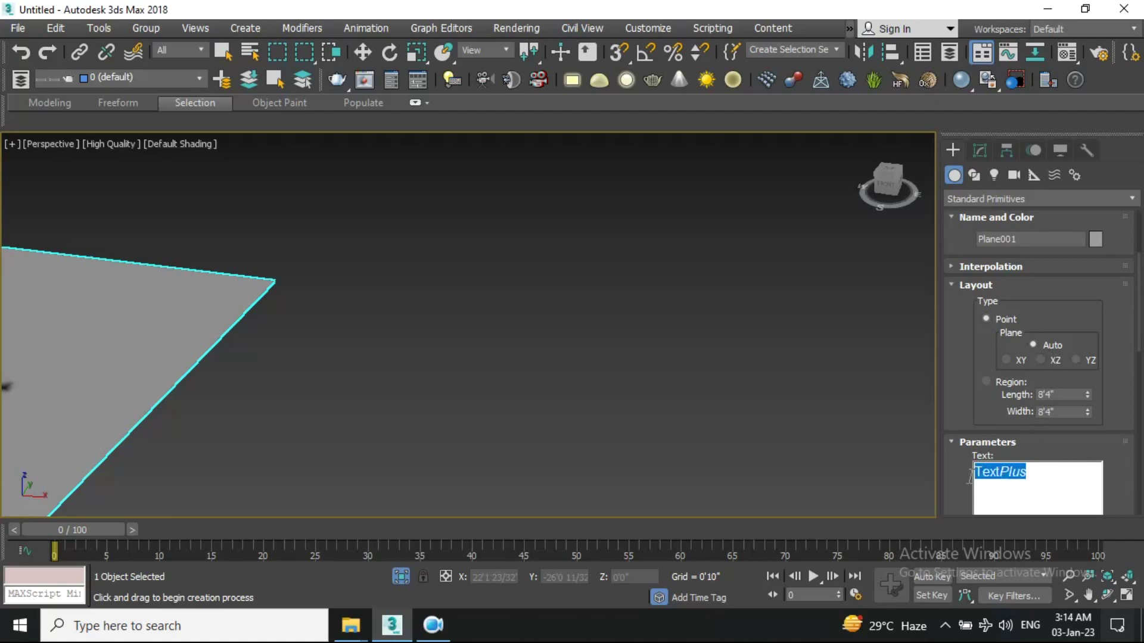
type("B Perfect")
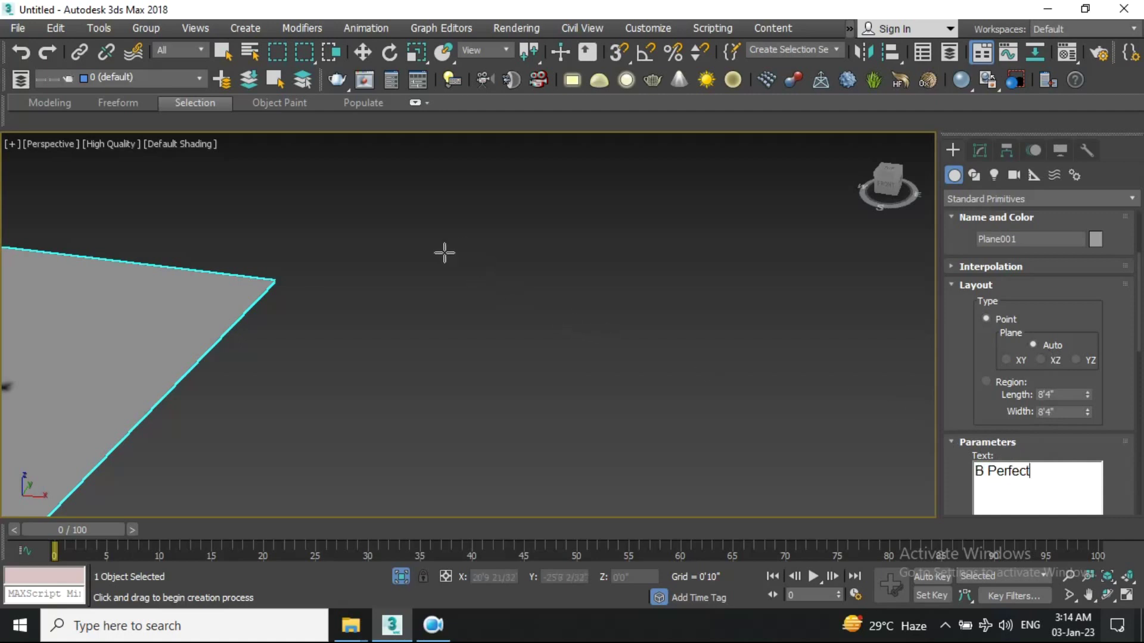
Place the B Perfect text in empty space and isolate it from the teapot and plane
left_click(509, 288)
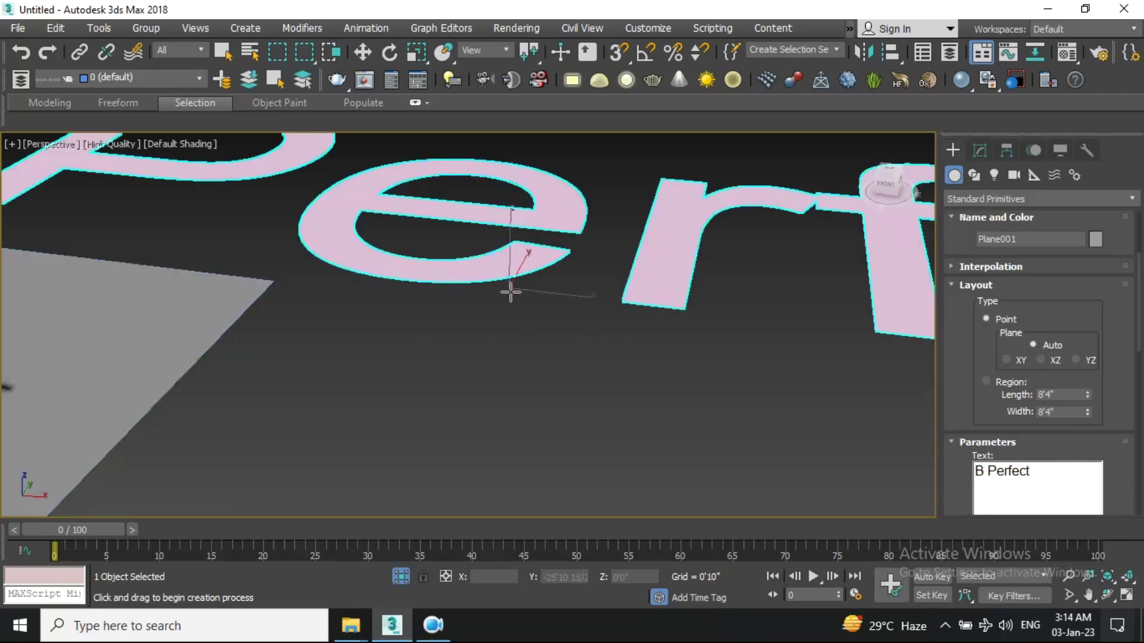
scroll(510, 289, "down", 5)
mouse_move(498, 339)
middle_mouse_down()
mouse_move(575, 339)
mouse_move(555, 345)
middle_mouse_up()
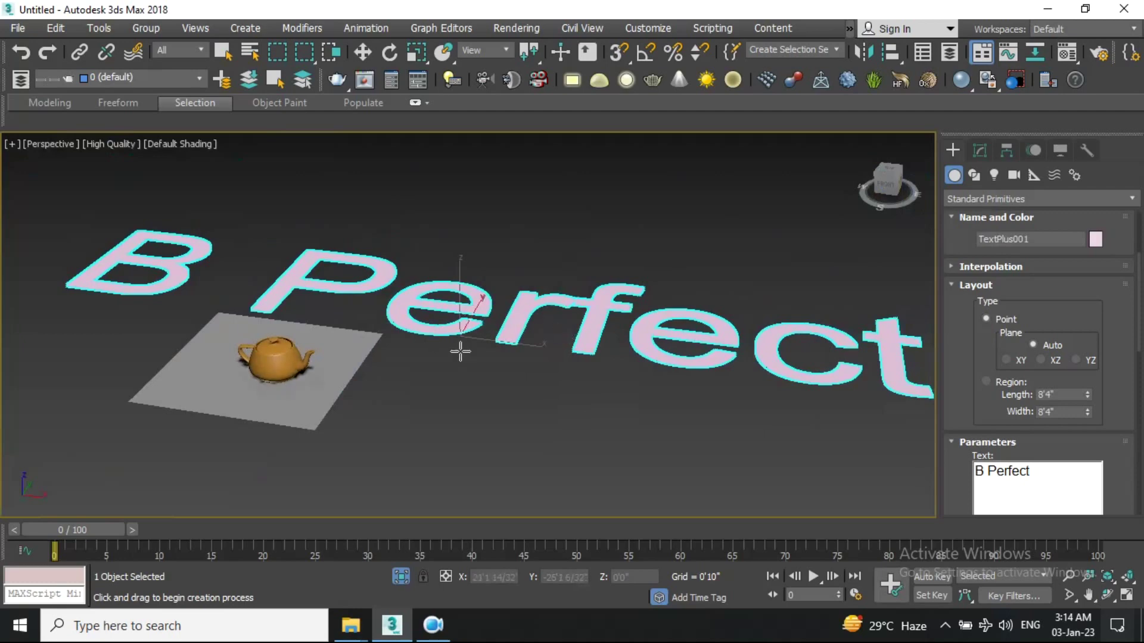
left_click(402, 575)
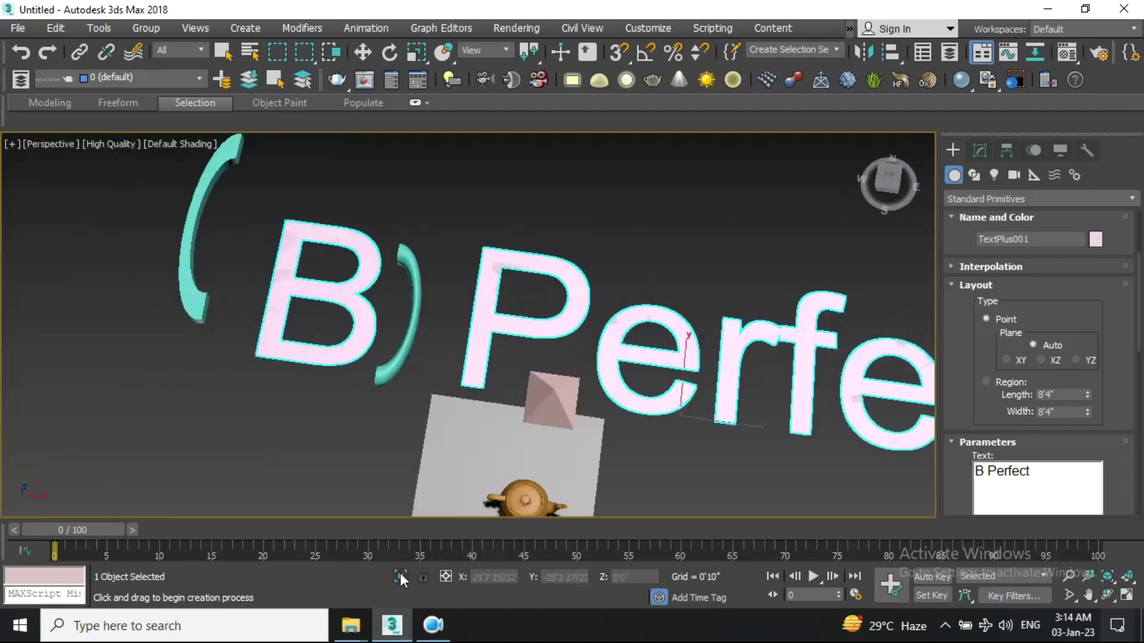
Move the B Perfect text right and down, then re-frame the view on it
left_click(362, 52)
left_click_drag(473, 389, 808, 459)
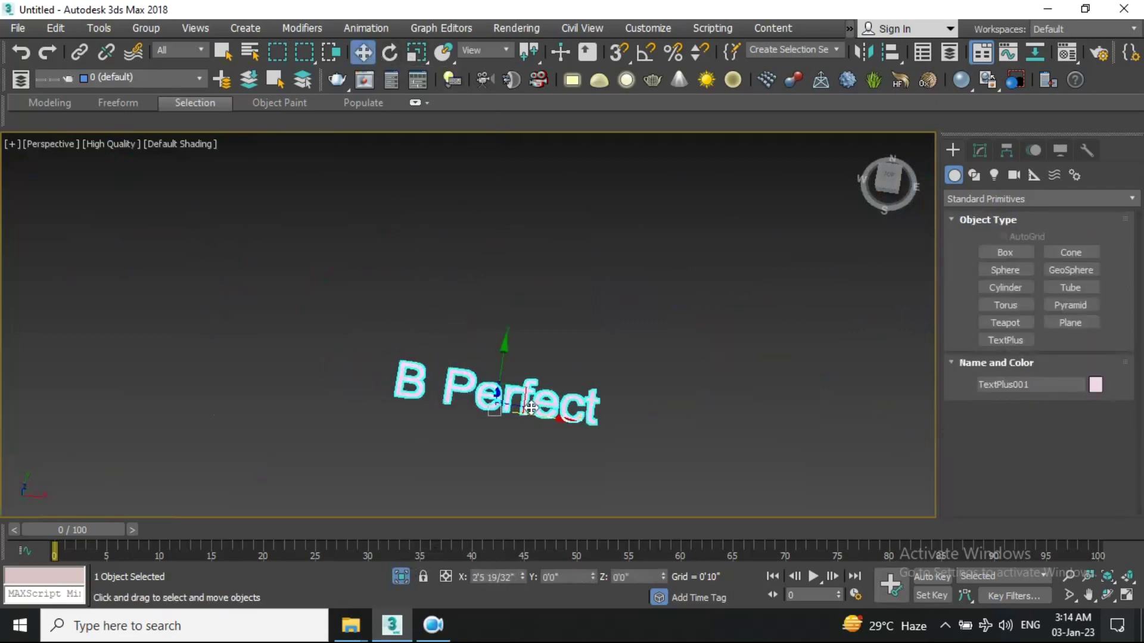
middle_click_drag(809, 459, 502, 377)
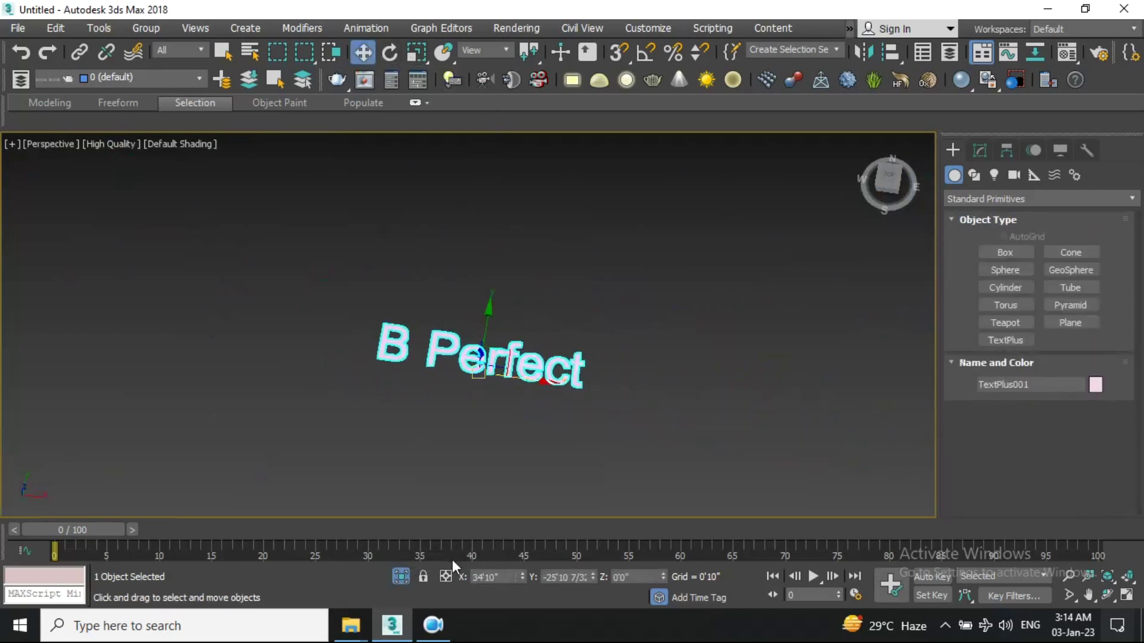
scroll(482, 361, "up", 3)
scroll(503, 372, "up", 2)
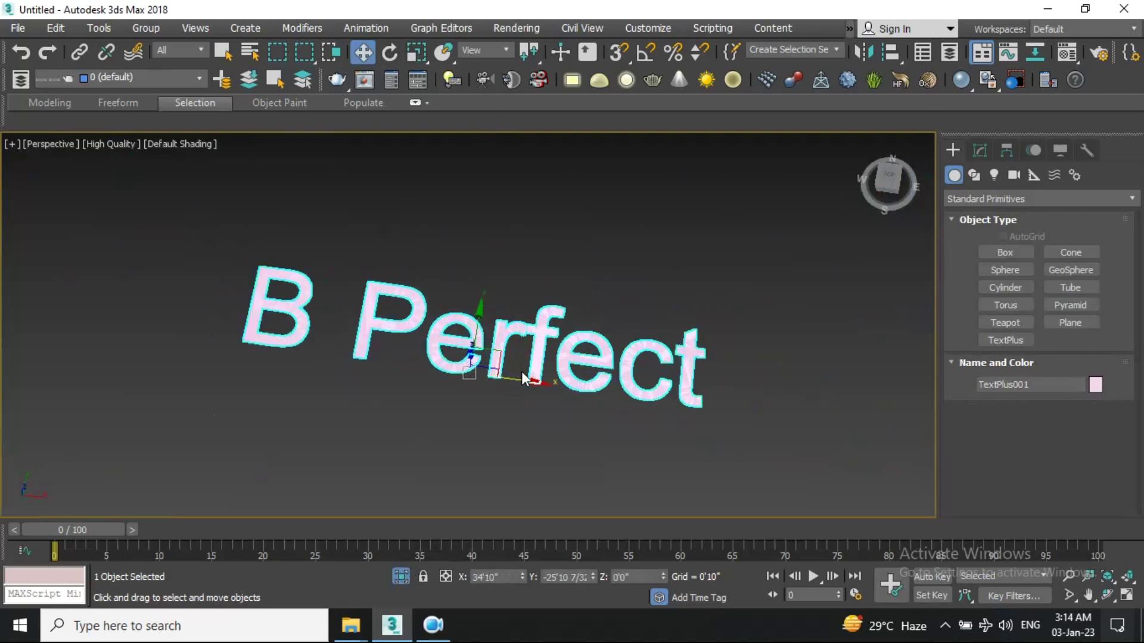
mouse_move(531, 383)
middle_mouse_down("alt")
mouse_move(509, 316)
mouse_move(486, 364)
middle_mouse_up("alt")
left_click(979, 150)
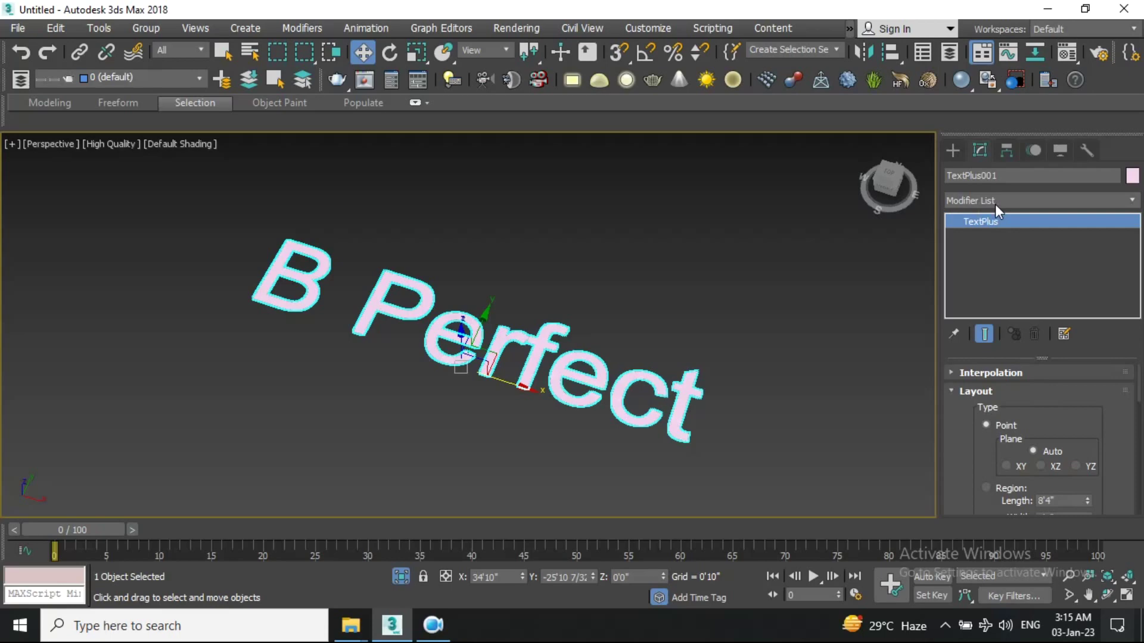
Add an Extrude modifier to TextPlus001 with Amount 0'1 16/32" and orbit to inspect it
left_click(983, 202)
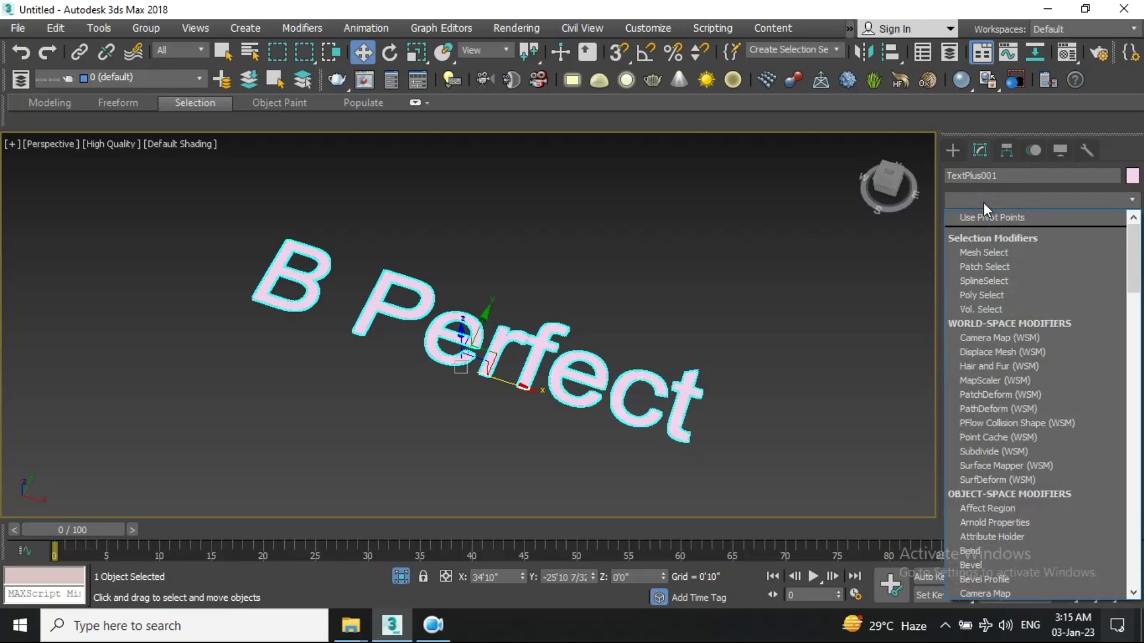
type("ext")
left_click(983, 220)
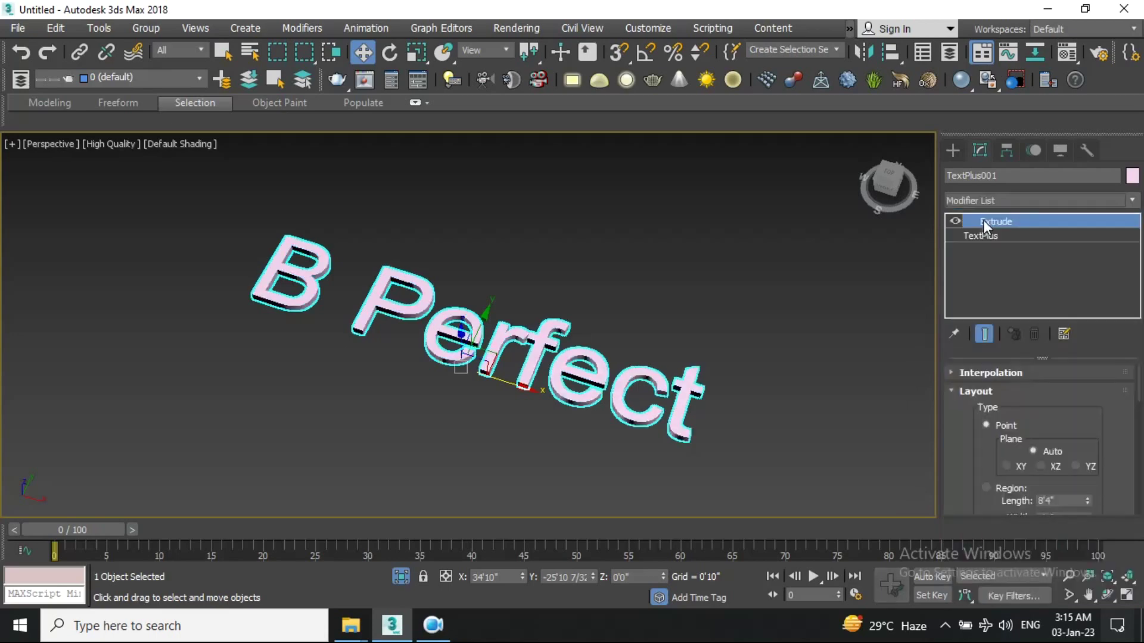
middle_click_drag(726, 405, 727, 374, "alt")
scroll(727, 373, "up", 3)
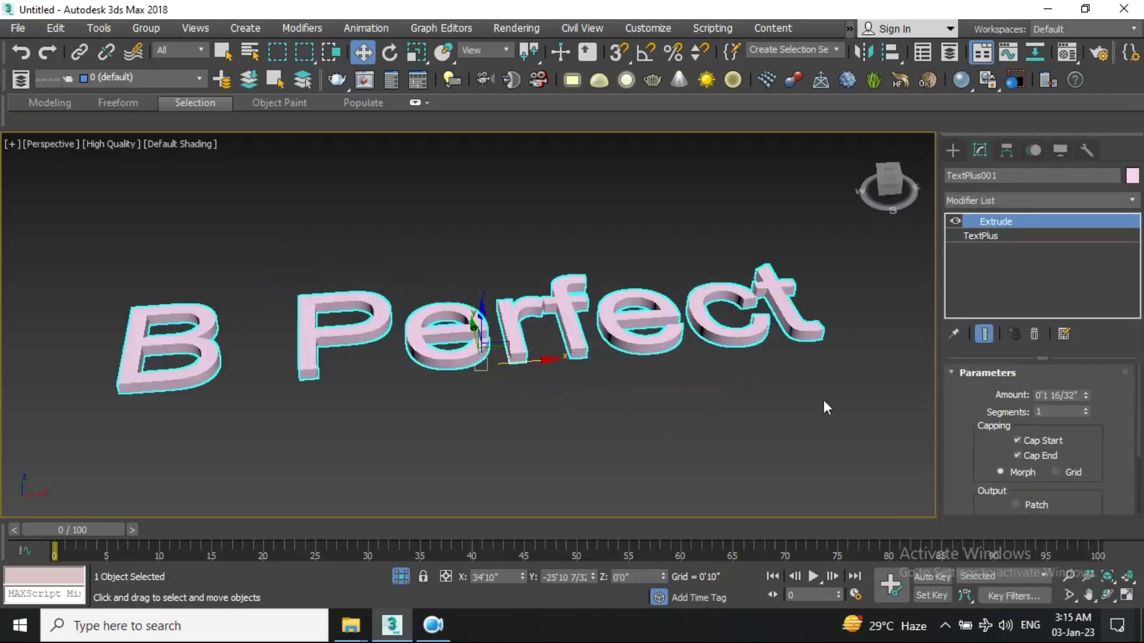
left_click_drag(1084, 393, 1086, 394)
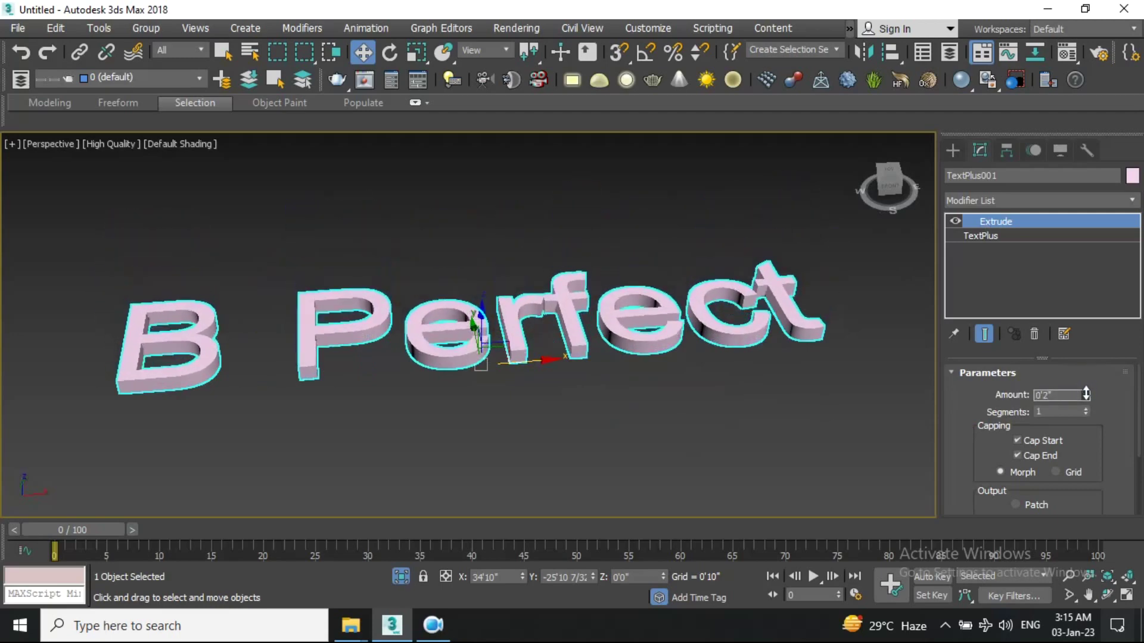
left_click_drag(1086, 394, 1087, 401)
mouse_move(763, 366)
middle_mouse_down("alt")
mouse_move(755, 410)
mouse_move(732, 386)
mouse_move(772, 365)
mouse_move(782, 371)
mouse_move(771, 387)
middle_mouse_up("alt")
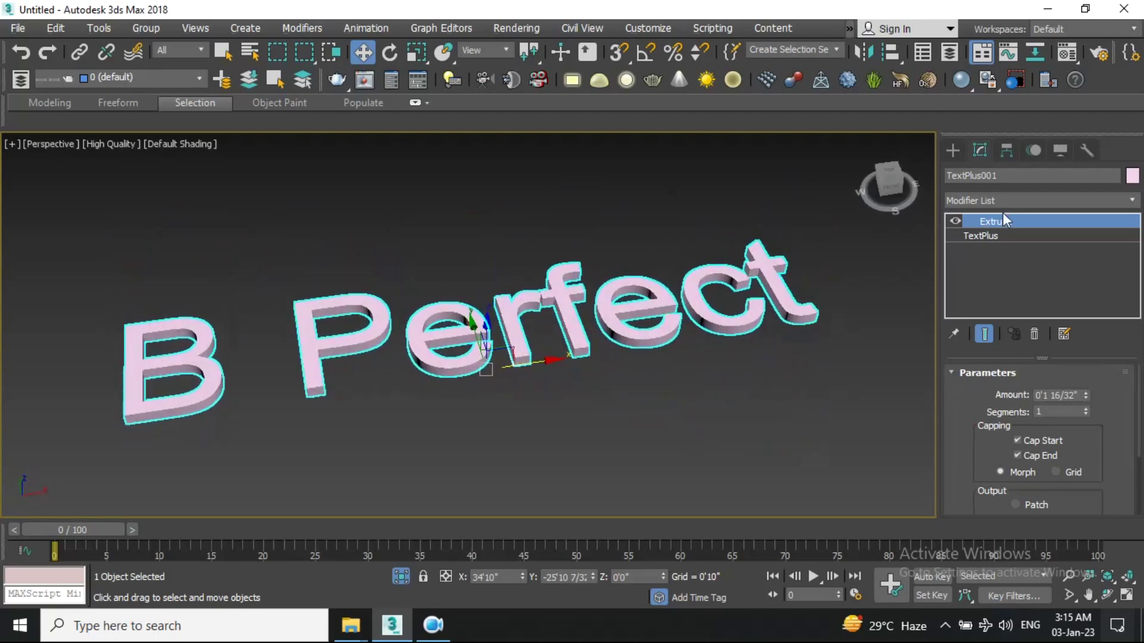
left_click(953, 150)
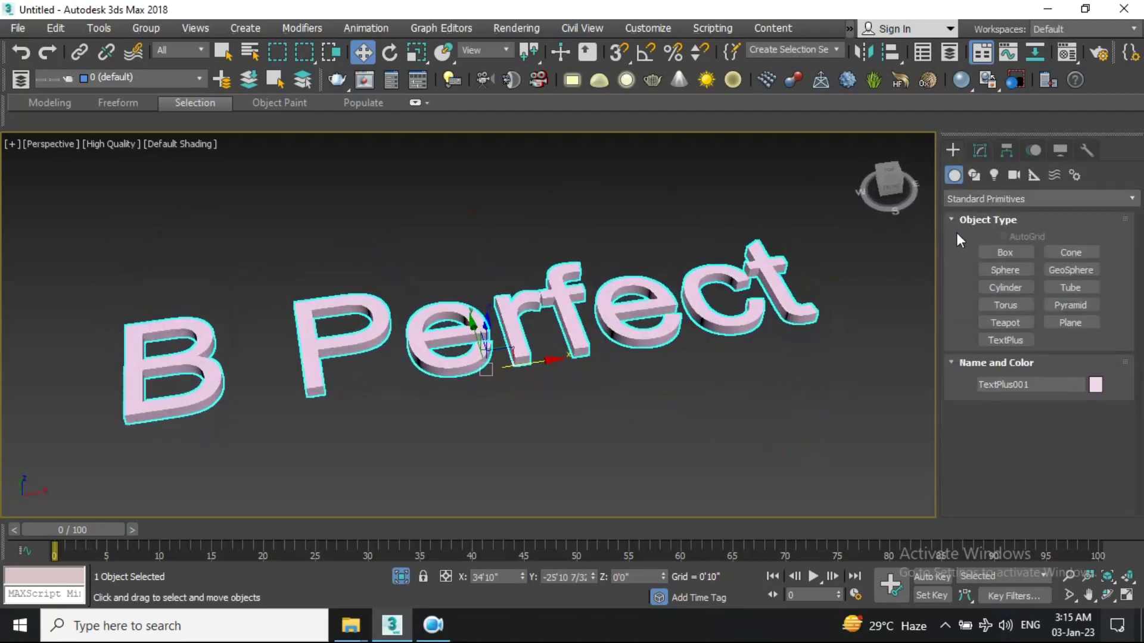